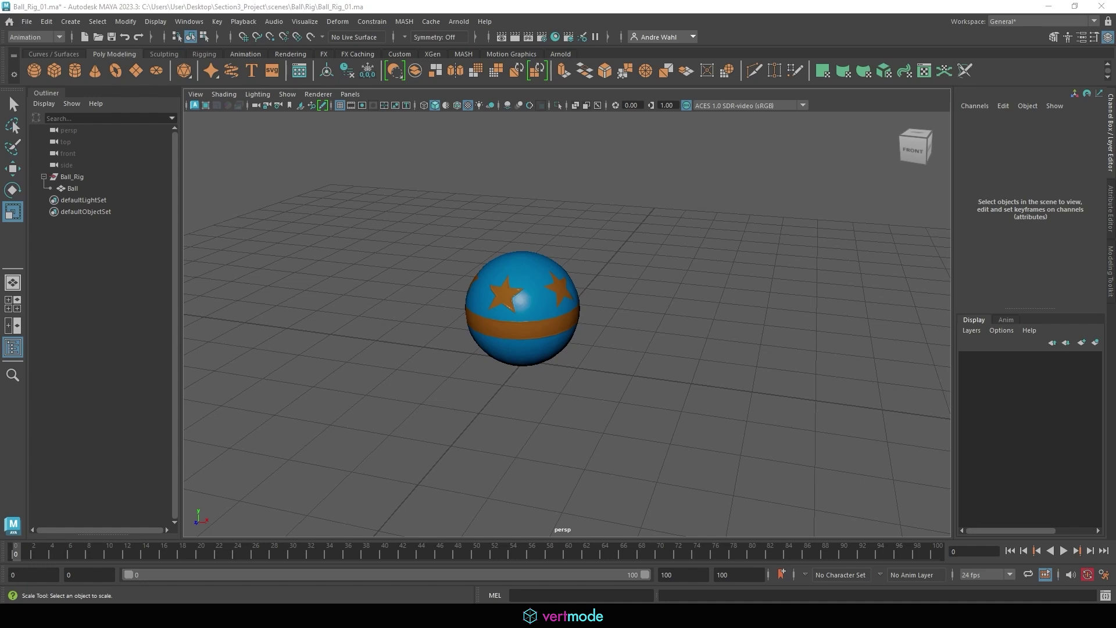
Step: Start a new custom attribute on Ball_Rig with the long name Squash_And_Stretch
left_click(81, 177)
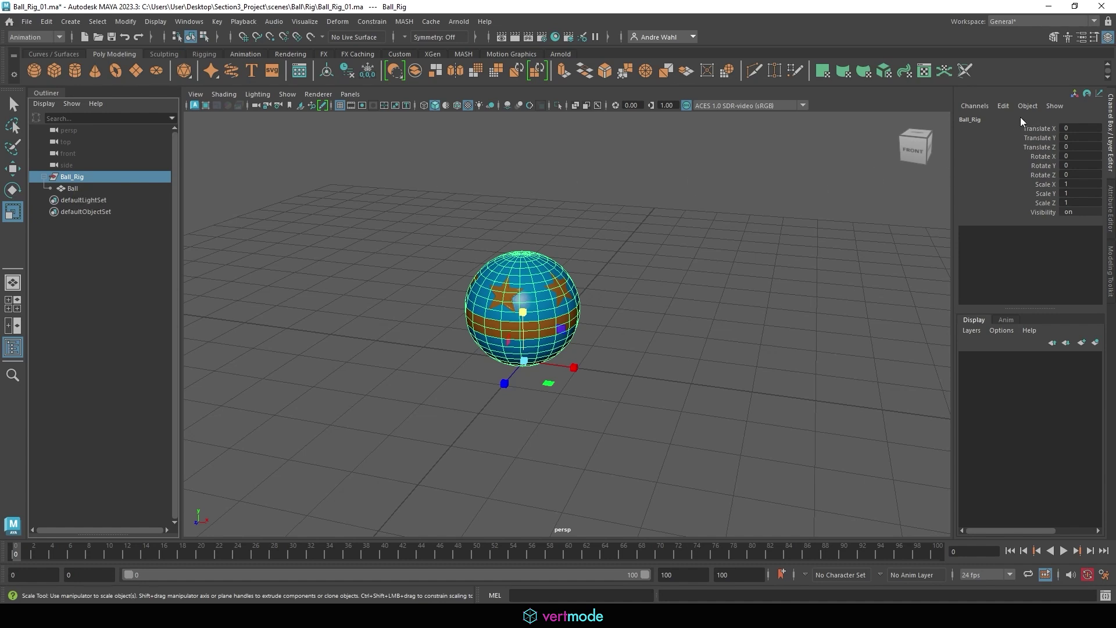
left_click(1001, 106)
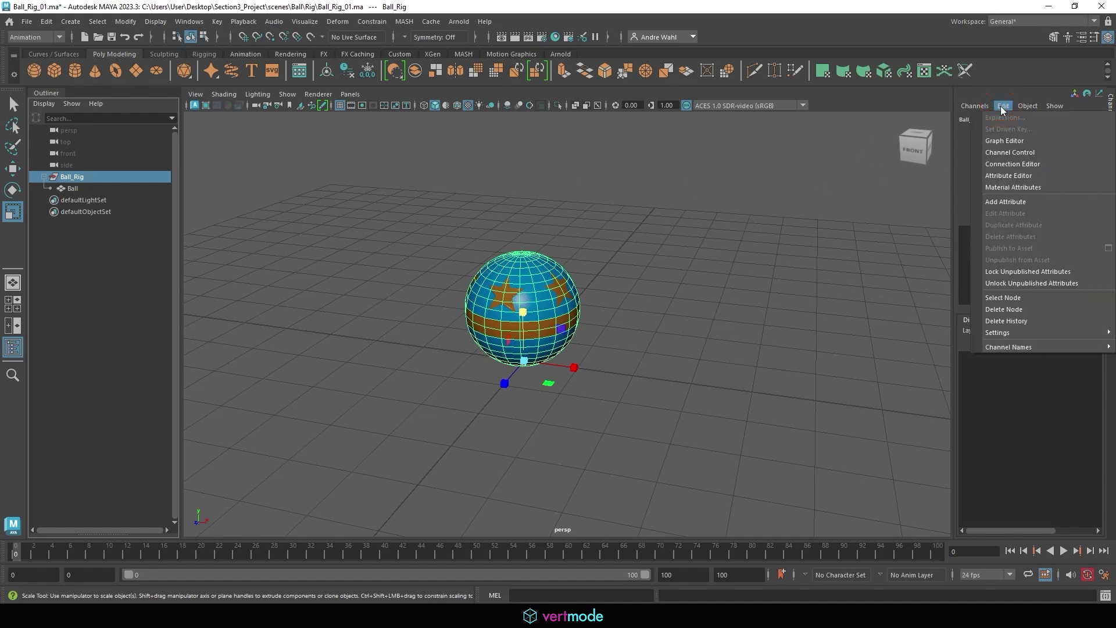
left_click(1004, 202)
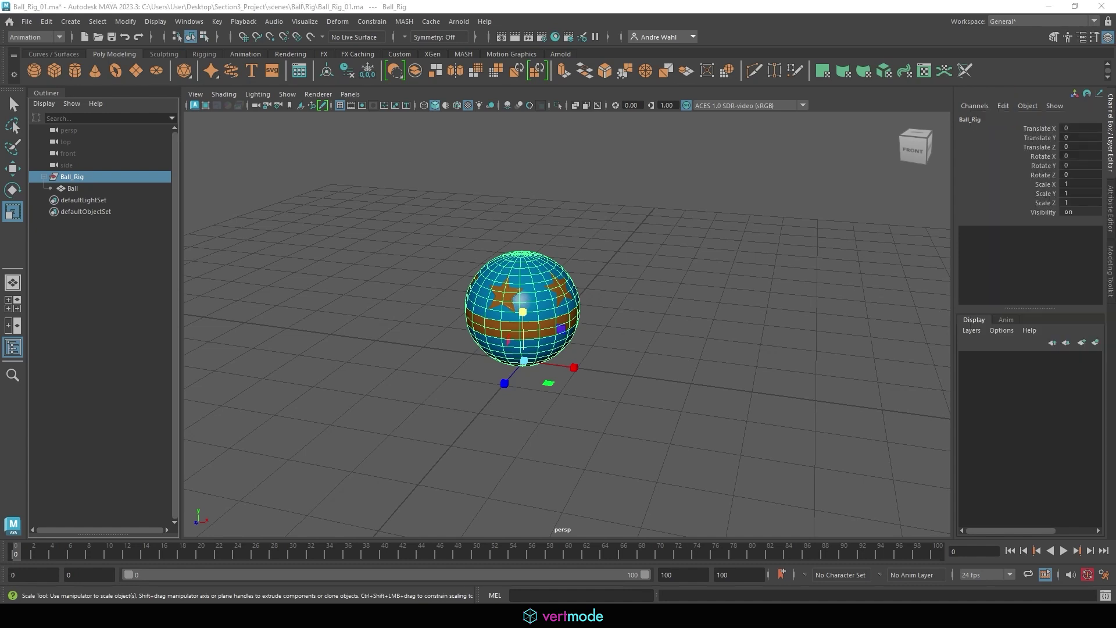
left_click_drag(401, 111, 437, 96)
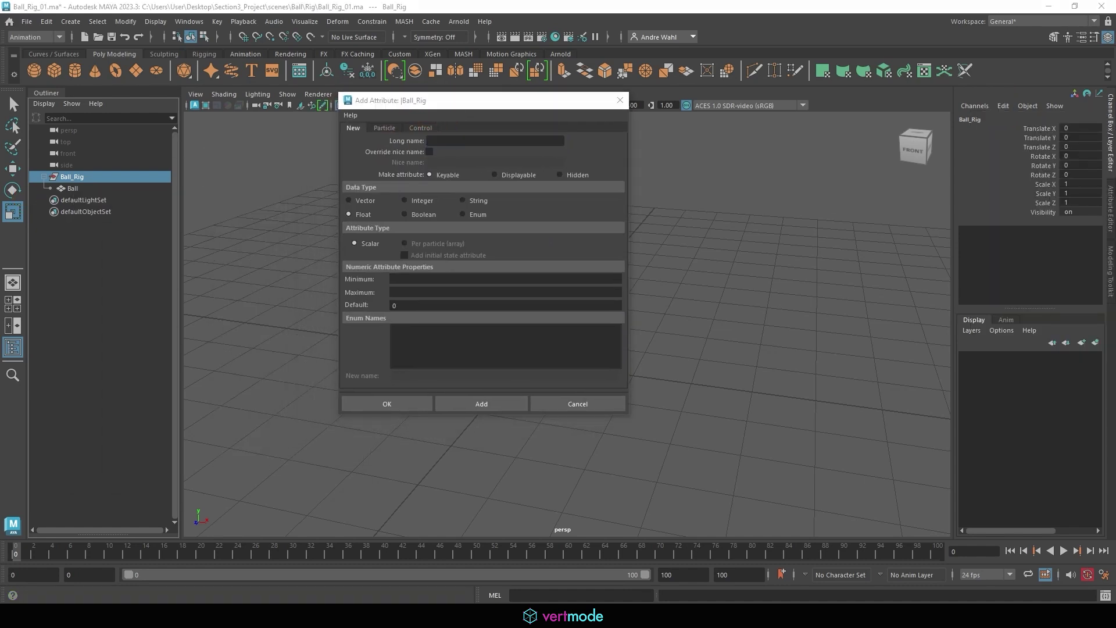
mouse_move(435, 145)
left_mouse_down()
mouse_move(458, 137)
mouse_move(429, 119)
left_mouse_up()
left_click(459, 143)
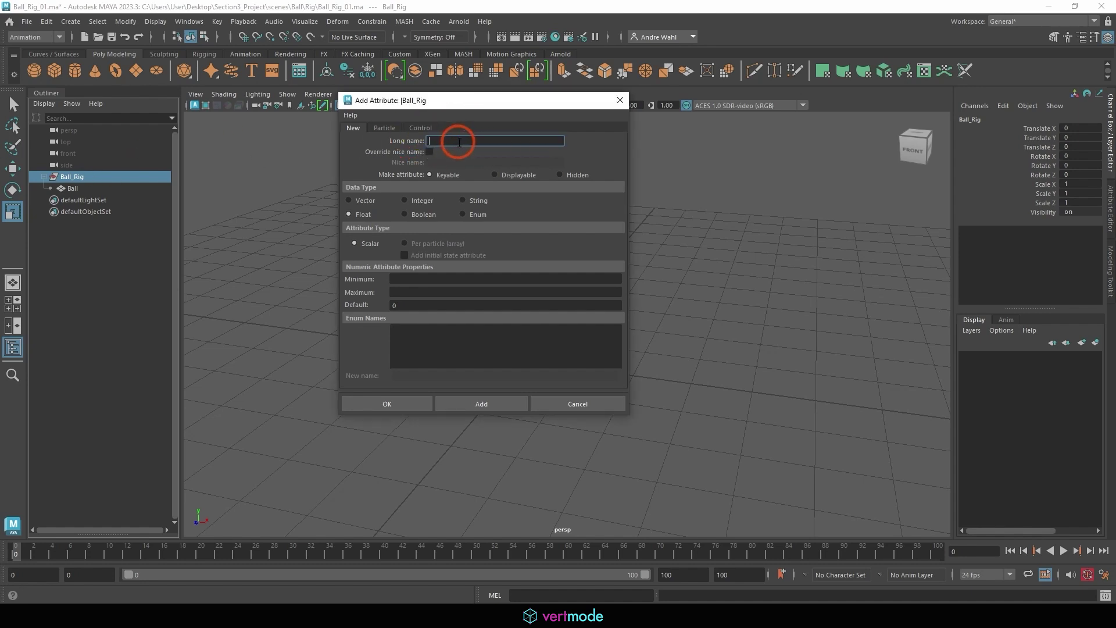
type("Squash_And_Stretch")
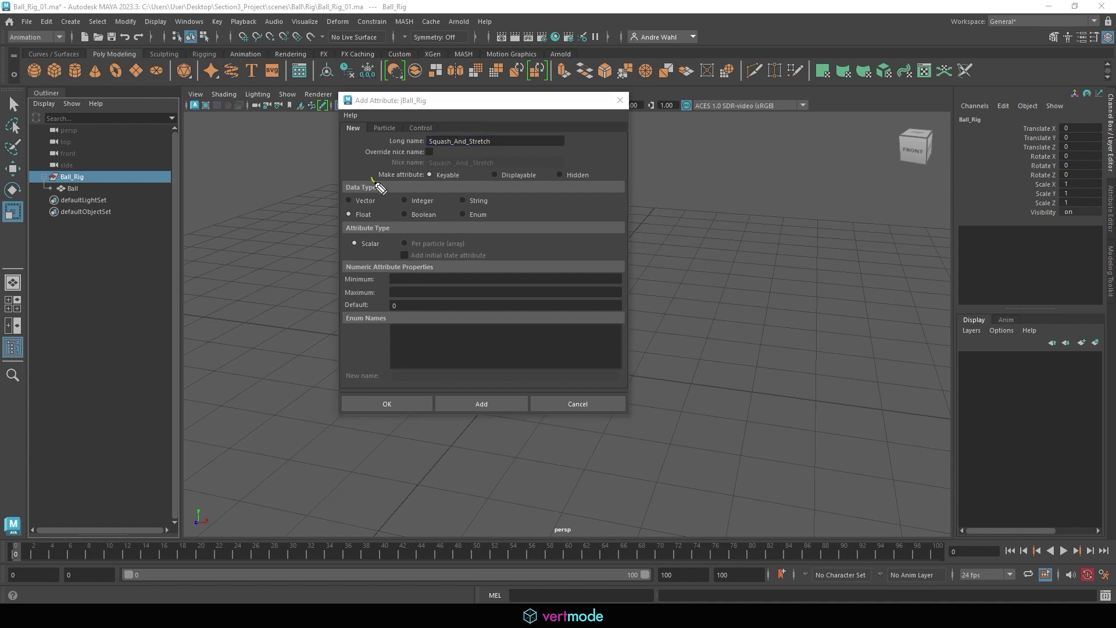
mouse_move(373, 182)
left_mouse_down()
mouse_move(483, 156)
mouse_move(612, 170)
mouse_move(458, 197)
mouse_move(457, 186)
mouse_move(419, 184)
mouse_move(541, 180)
left_mouse_up()
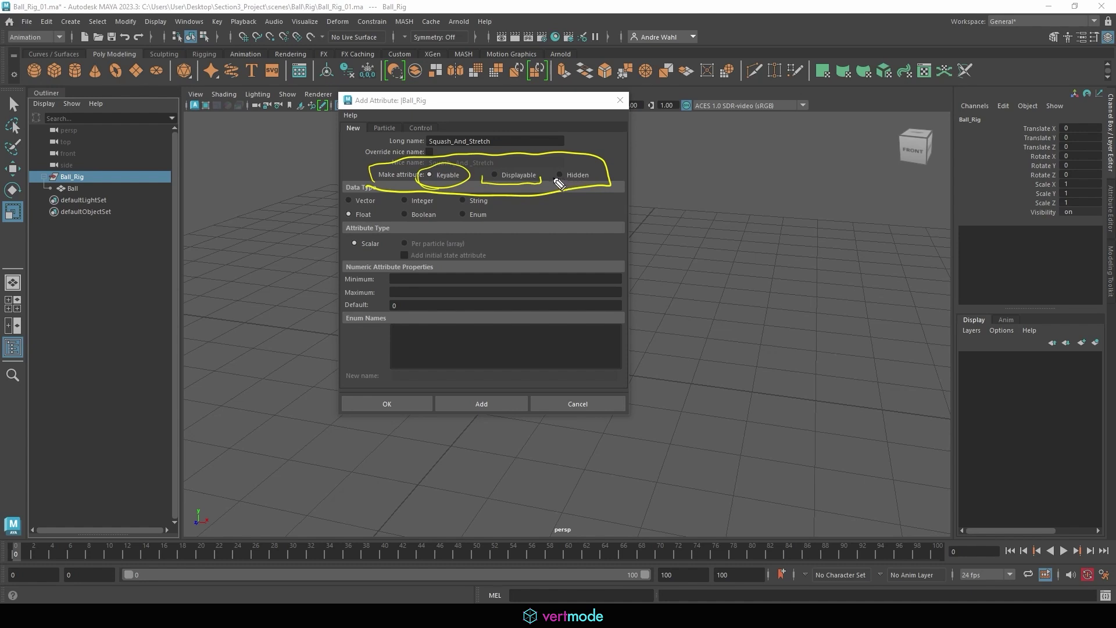
left_click_drag(551, 176, 595, 174)
key("Escape")
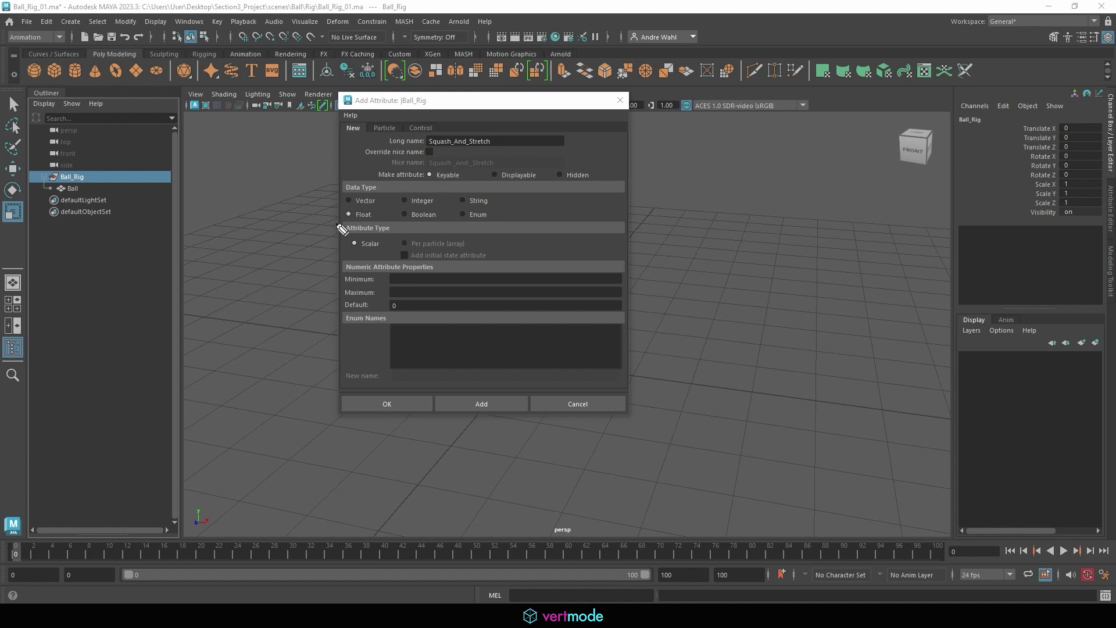
mouse_move(342, 230)
left_mouse_down()
mouse_move(361, 174)
mouse_move(513, 190)
mouse_move(401, 239)
mouse_move(335, 239)
left_mouse_up()
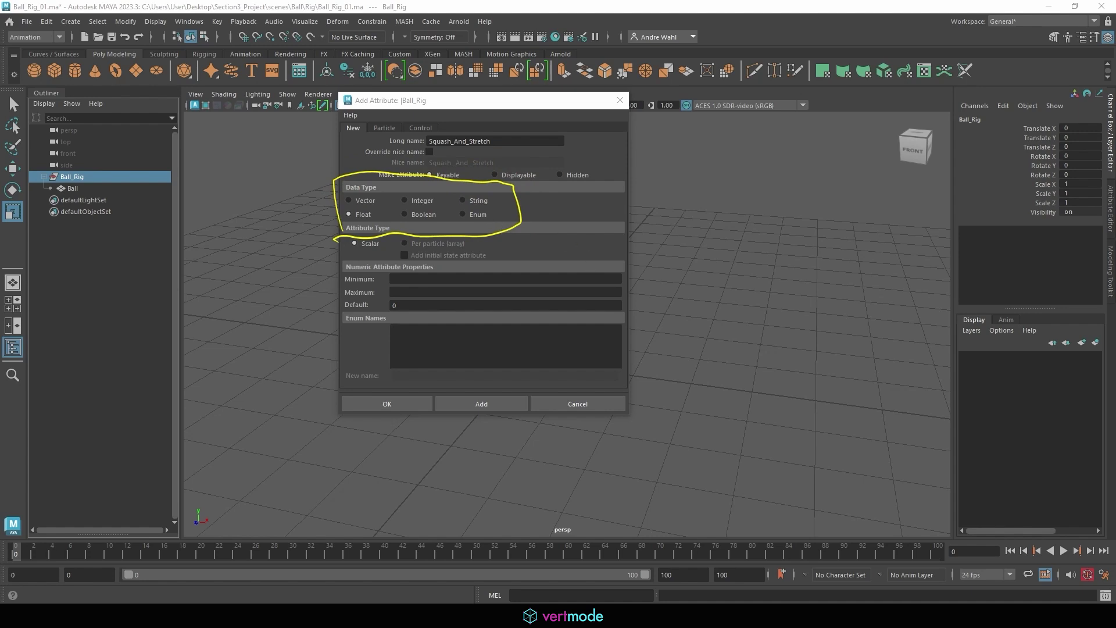
key("Escape")
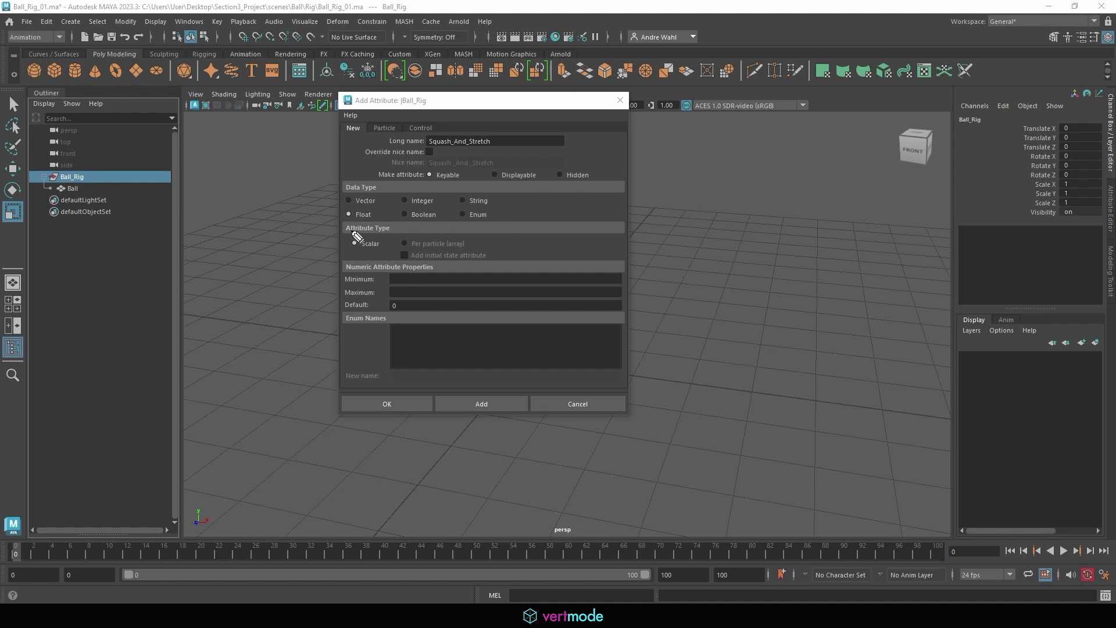
mouse_move(375, 232)
left_mouse_down()
mouse_move(385, 221)
mouse_move(348, 234)
left_mouse_up()
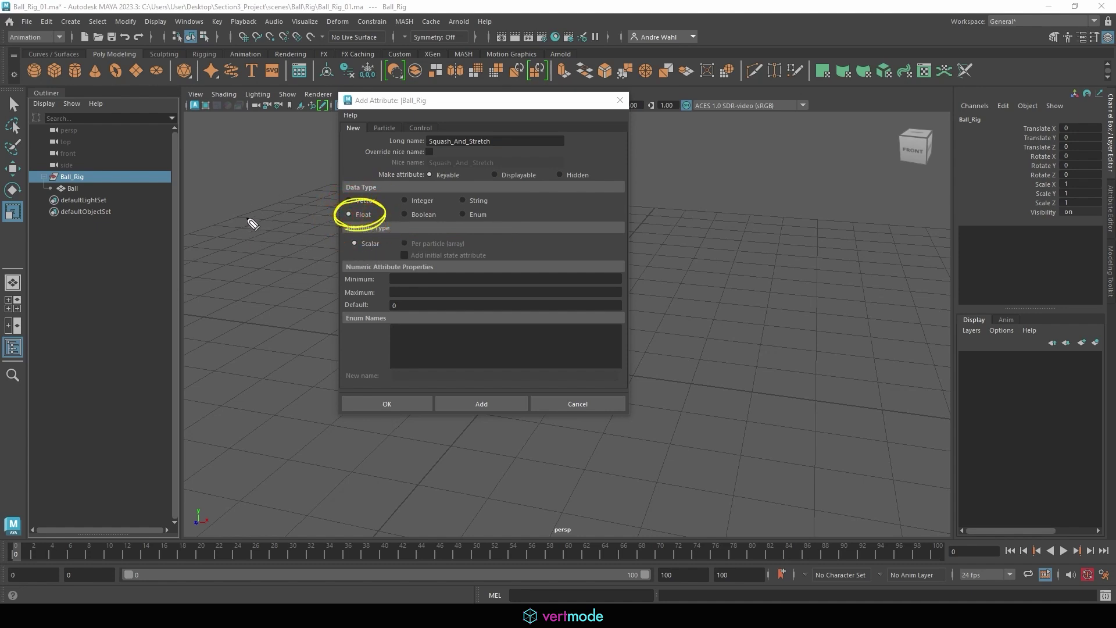
mouse_move(240, 210)
left_mouse_down()
mouse_move(243, 230)
mouse_move(269, 228)
mouse_move(256, 269)
mouse_move(283, 269)
left_mouse_up()
left_click(266, 265)
mouse_move(263, 289)
left_mouse_down()
mouse_move(257, 303)
mouse_move(274, 307)
left_mouse_up()
mouse_move(271, 294)
left_mouse_down()
mouse_move(269, 317)
mouse_move(297, 301)
left_mouse_up()
left_click(282, 314)
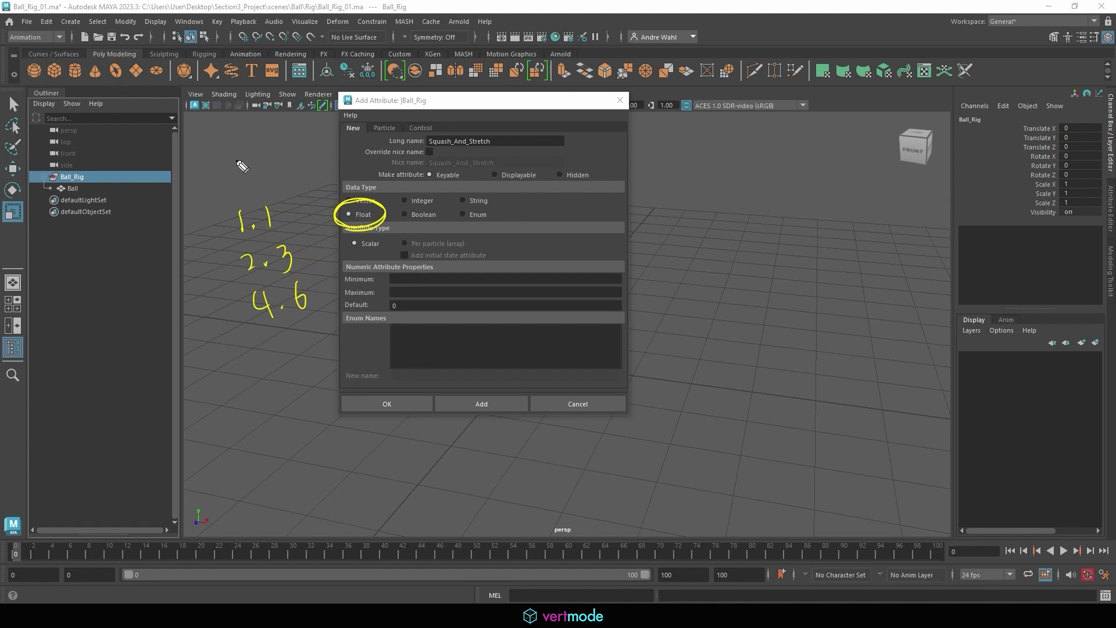
mouse_move(234, 168)
left_mouse_down()
mouse_move(224, 179)
mouse_move(271, 169)
mouse_move(296, 189)
left_mouse_up()
left_click(244, 185)
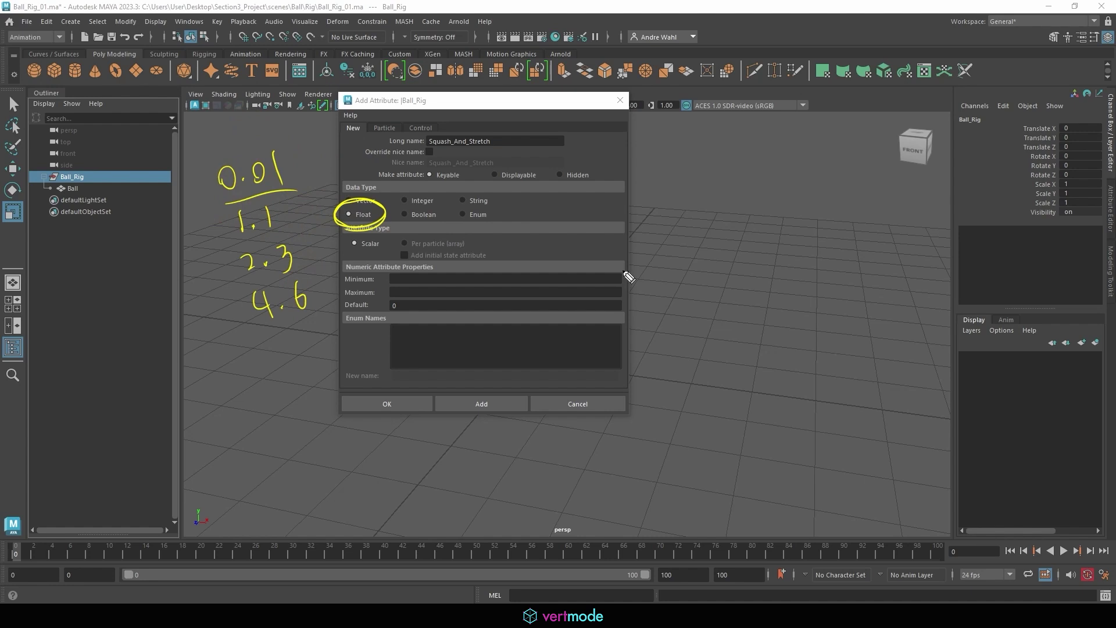
mouse_move(1040, 107)
left_mouse_down()
mouse_move(970, 139)
mouse_move(988, 119)
left_mouse_up()
mouse_move(877, 203)
left_mouse_down()
mouse_move(965, 186)
mouse_move(969, 219)
mouse_move(852, 223)
left_mouse_up()
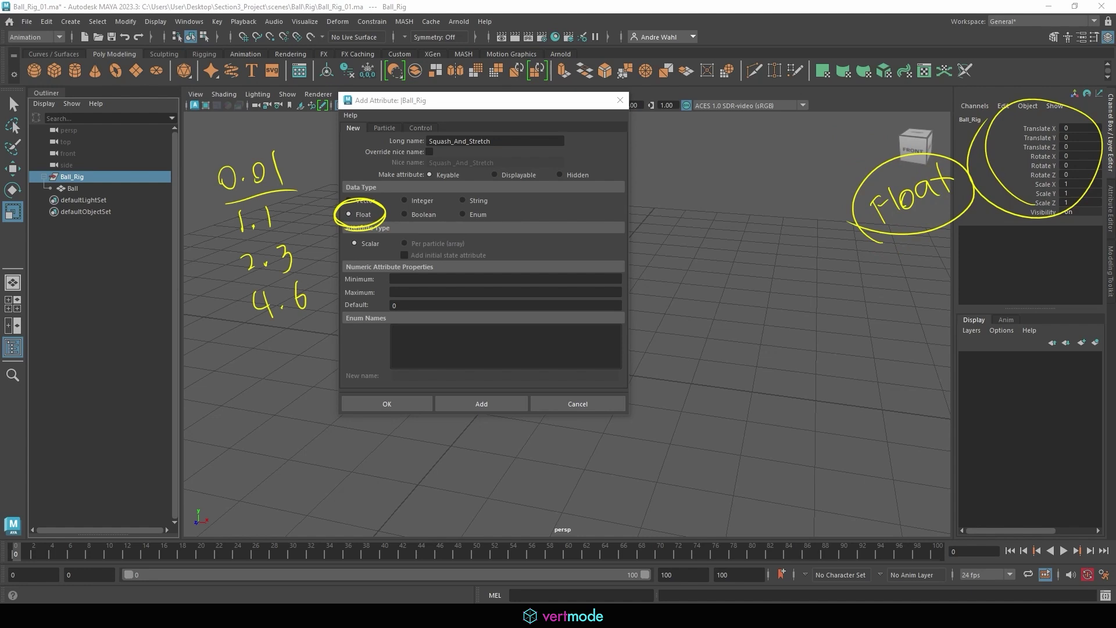
key("Escape")
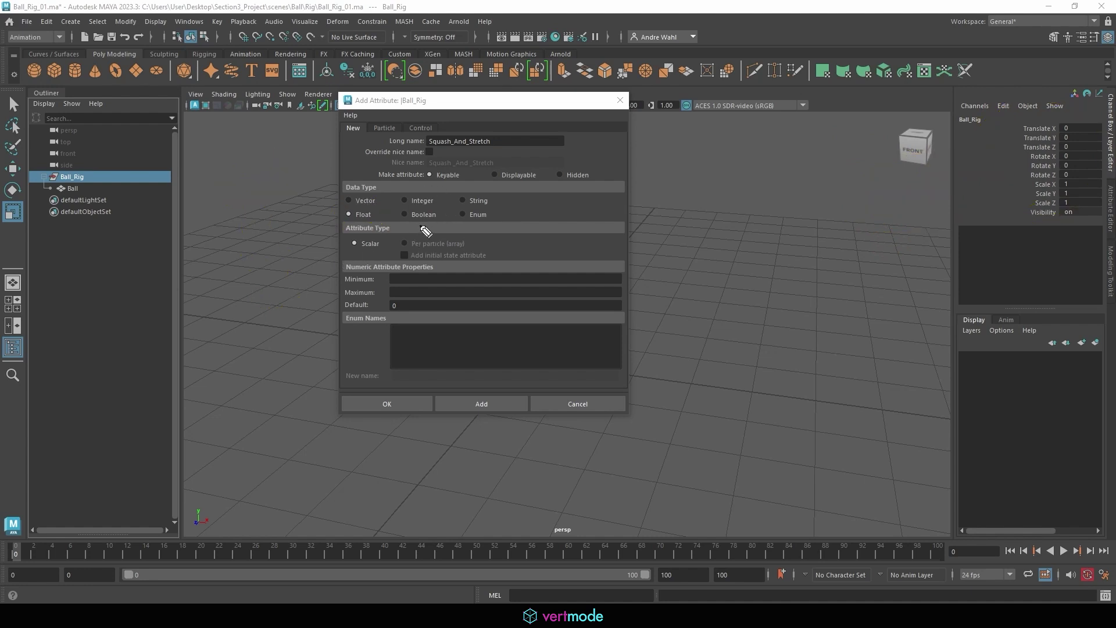
mouse_move(419, 230)
left_mouse_down()
mouse_move(407, 202)
mouse_move(445, 223)
left_mouse_up()
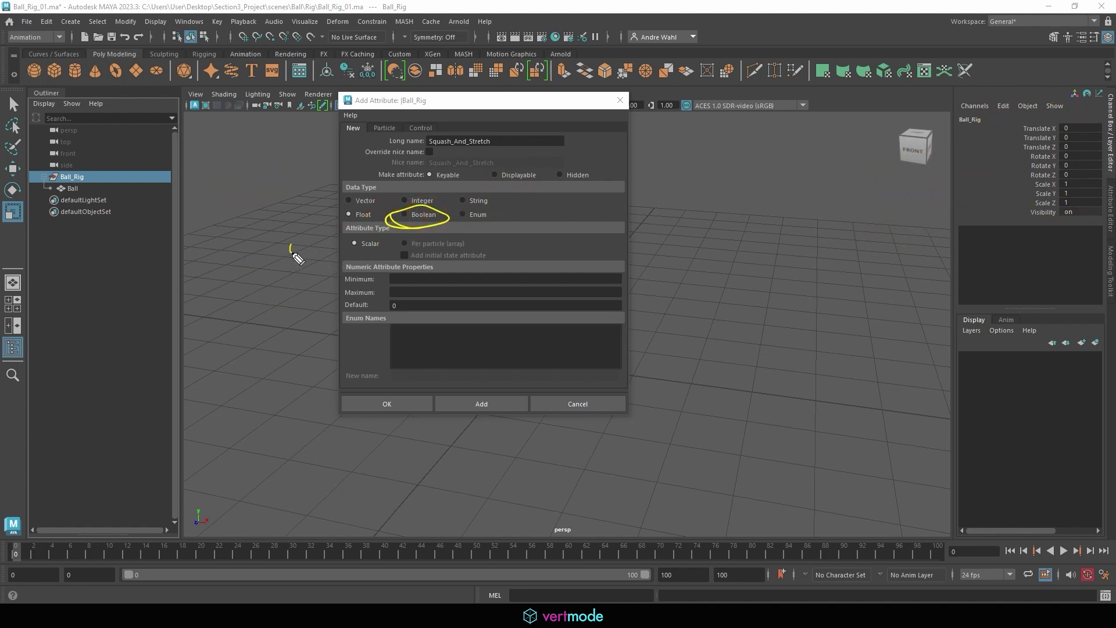
left_click_drag(301, 244, 302, 246)
left_click_drag(306, 257, 345, 238)
left_click_drag(312, 286, 309, 284)
mouse_move(329, 267)
left_mouse_down()
mouse_move(332, 285)
mouse_move(336, 270)
left_mouse_up()
mouse_move(337, 253)
left_mouse_down()
mouse_move(347, 274)
mouse_move(351, 261)
left_mouse_up()
mouse_move(1070, 209)
left_mouse_down()
mouse_move(1019, 211)
mouse_move(1084, 205)
left_mouse_up()
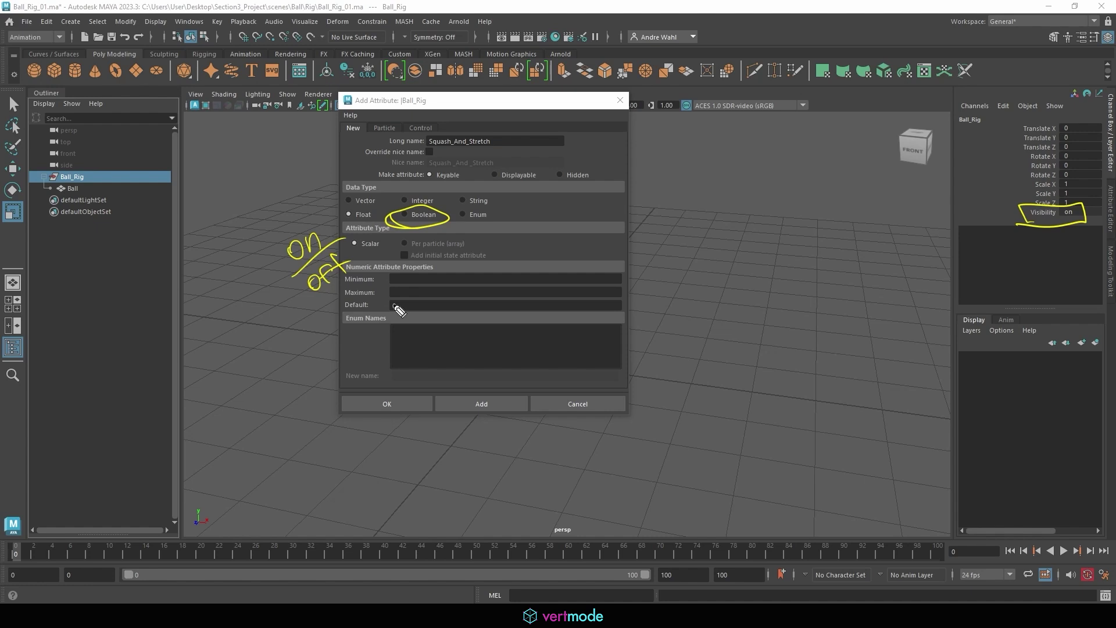
mouse_move(419, 212)
left_mouse_down()
mouse_move(440, 201)
mouse_move(392, 205)
left_mouse_up()
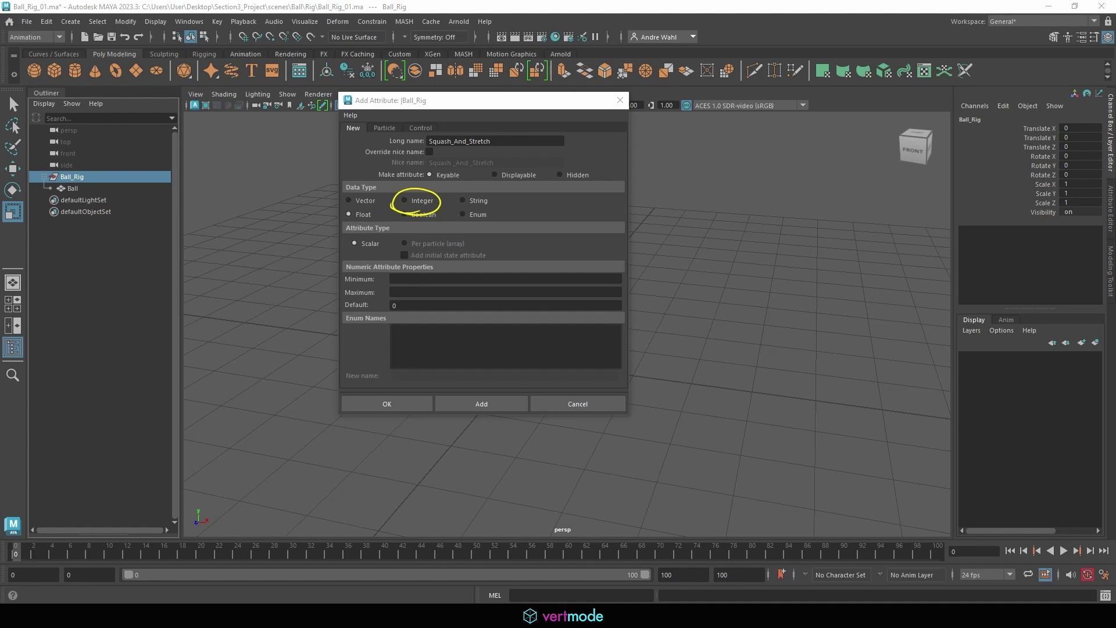
mouse_move(481, 209)
left_mouse_down()
mouse_move(477, 188)
mouse_move(442, 202)
left_mouse_up()
mouse_move(489, 228)
left_mouse_down()
mouse_move(497, 210)
mouse_move(492, 236)
left_mouse_up()
left_click_drag(371, 214, 370, 215)
mouse_move(339, 228)
left_mouse_down()
mouse_move(432, 196)
mouse_move(448, 228)
mouse_move(340, 230)
left_mouse_up()
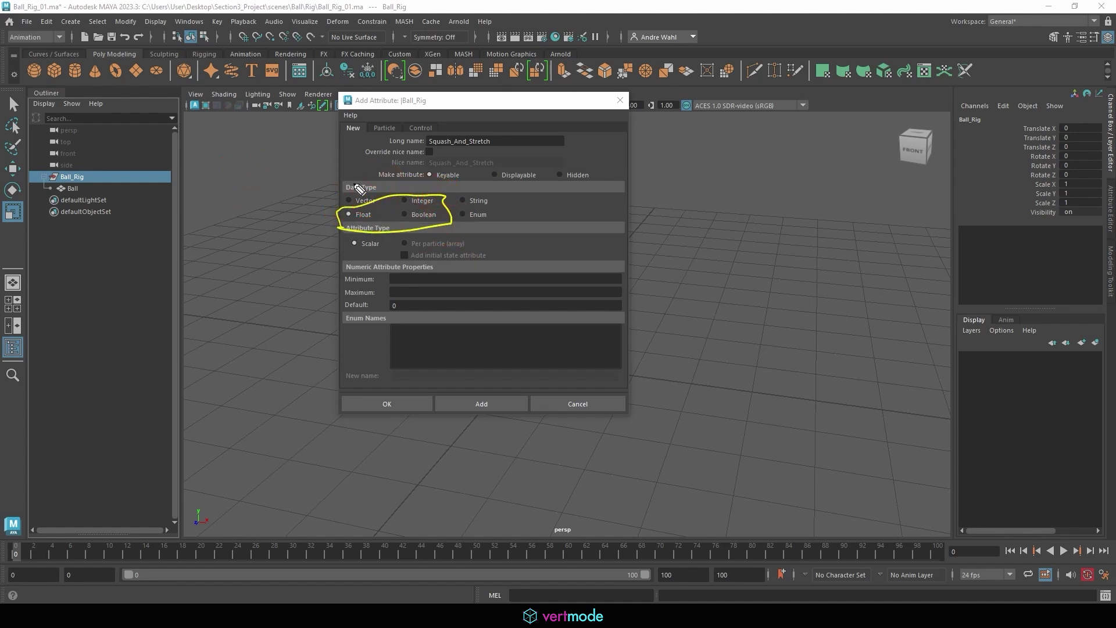
key("e")
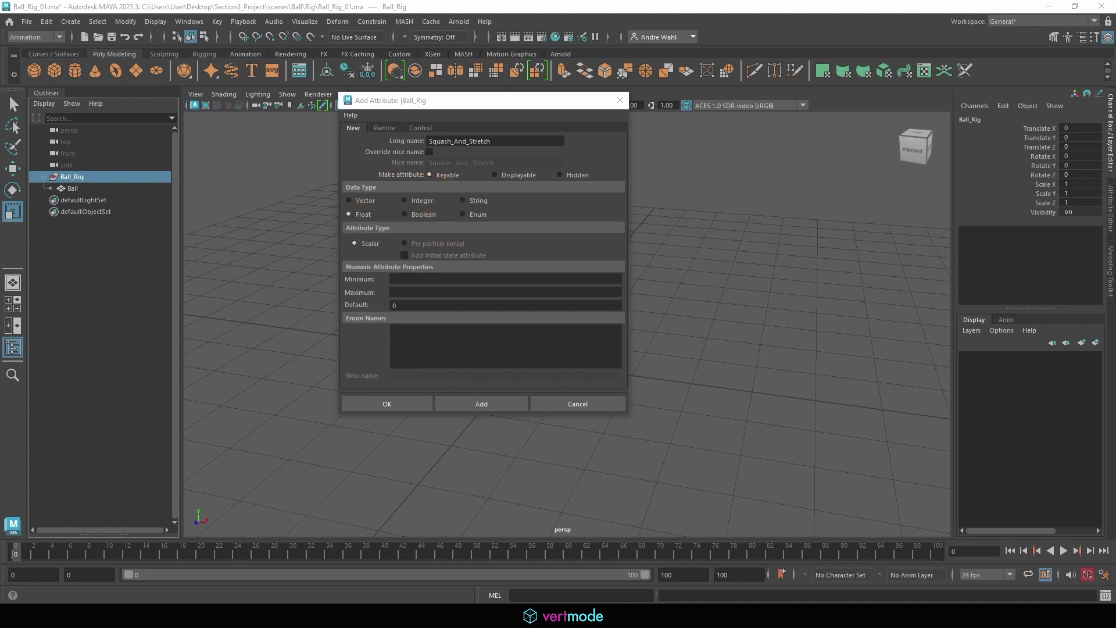
mouse_move(338, 221)
left_mouse_down()
mouse_move(378, 209)
mouse_move(338, 224)
left_mouse_up()
right_click(331, 302)
mouse_move(402, 333)
left_mouse_down()
mouse_move(401, 259)
mouse_move(352, 250)
mouse_move(445, 303)
left_mouse_up()
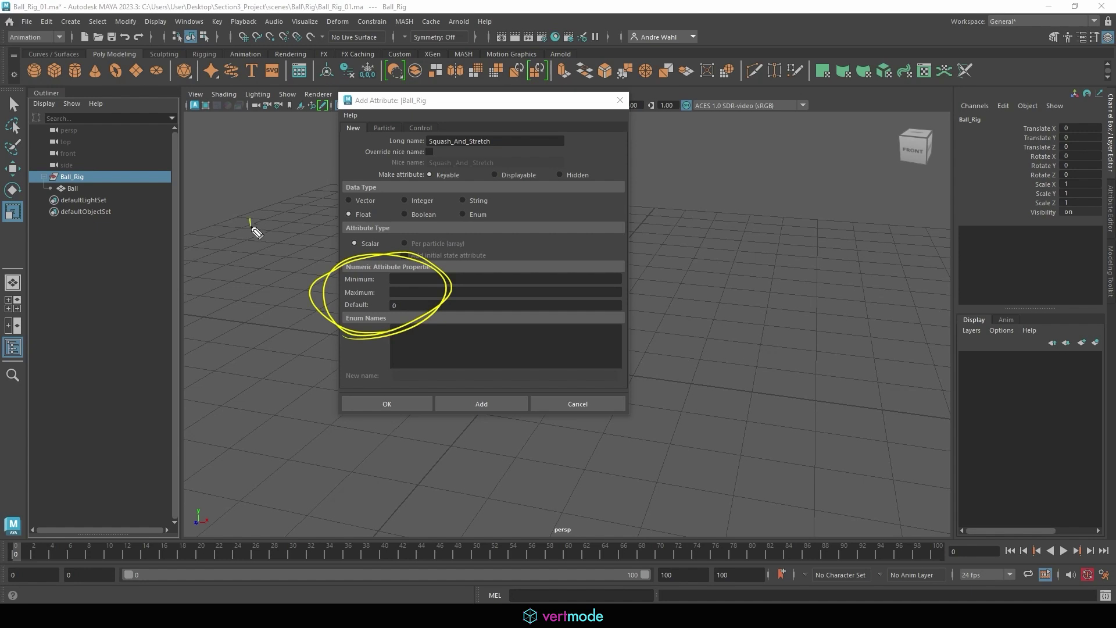
mouse_move(256, 232)
left_mouse_down()
mouse_move(257, 185)
mouse_move(263, 235)
mouse_move(256, 207)
left_mouse_up()
mouse_move(317, 242)
left_mouse_down()
mouse_move(311, 219)
mouse_move(343, 228)
left_mouse_up()
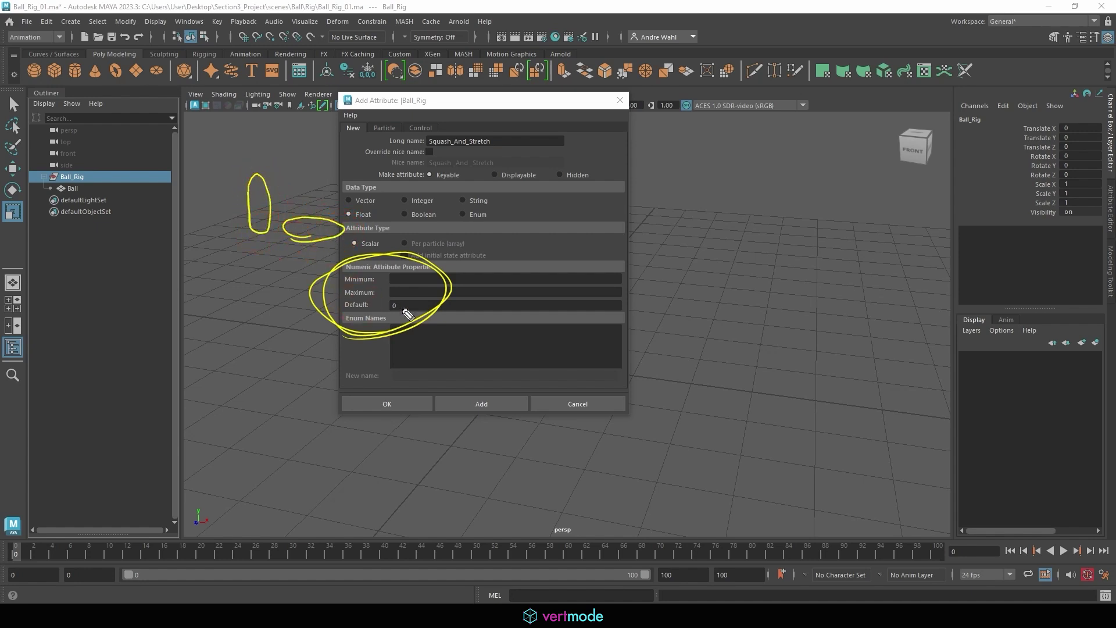
key("Escape")
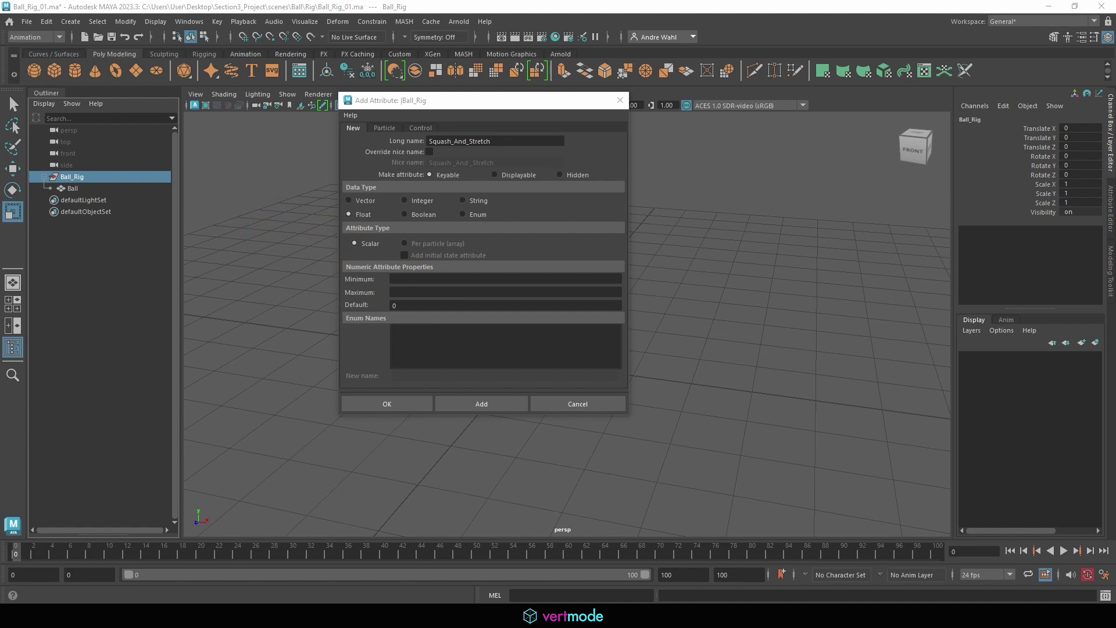
Step: Set the new attribute's minimum to -10 and maximum to 10
left_click(401, 278)
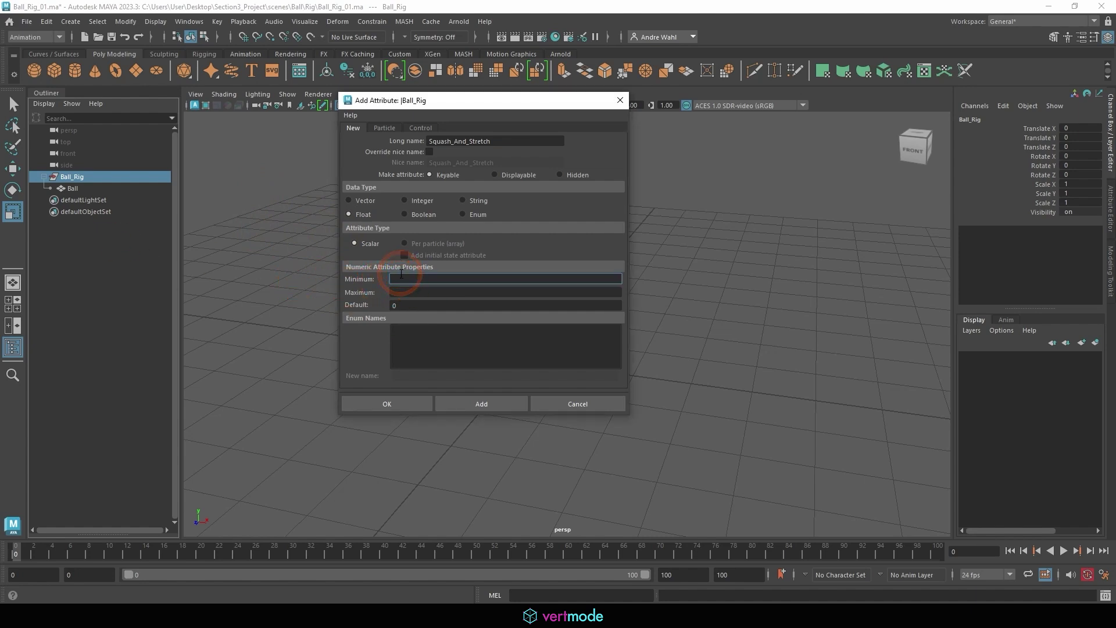
type("-10")
left_click(401, 292)
type("10")
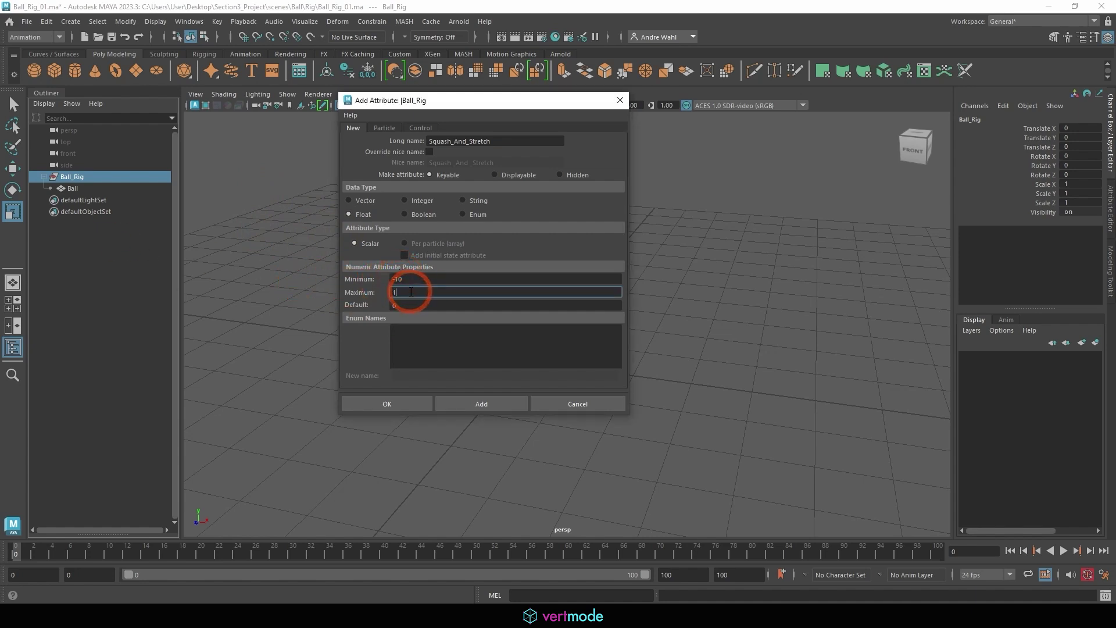
left_click(401, 305)
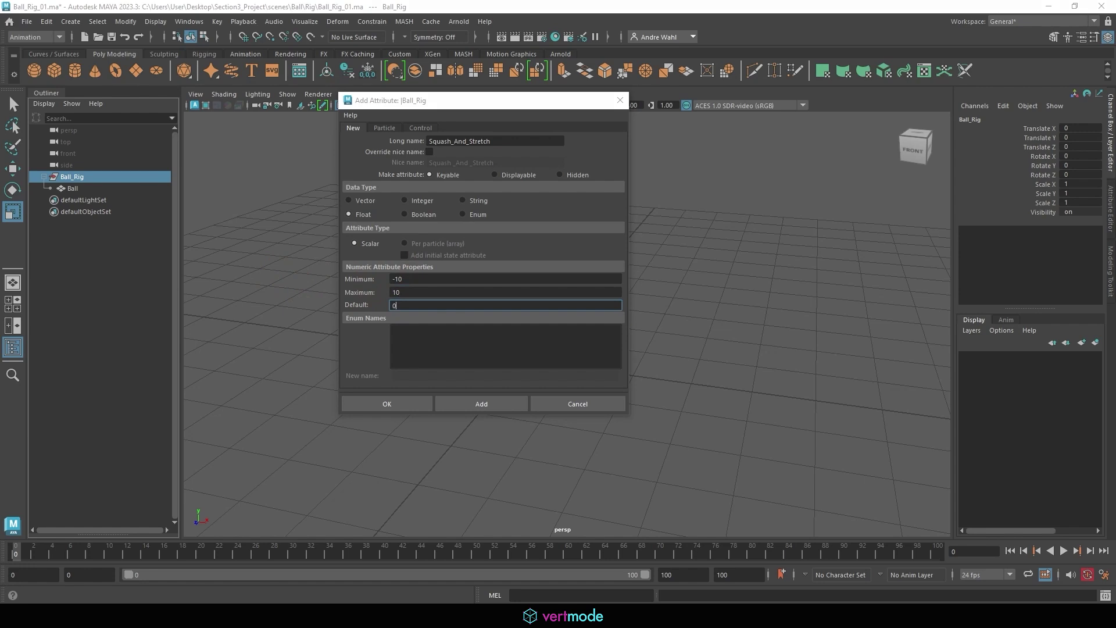
left_click_drag(182, 217, 213, 220)
mouse_move(223, 215)
left_mouse_down()
mouse_move(224, 202)
mouse_move(269, 220)
mouse_move(287, 204)
mouse_move(273, 210)
left_mouse_up()
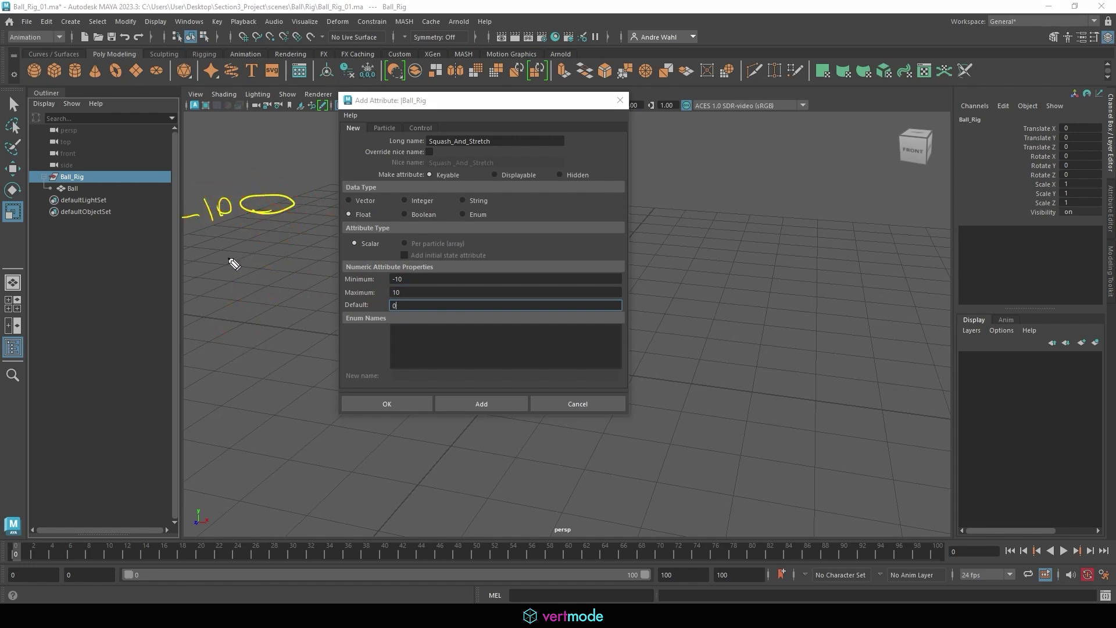
left_click_drag(230, 261, 231, 247)
left_click_drag(285, 240, 274, 240)
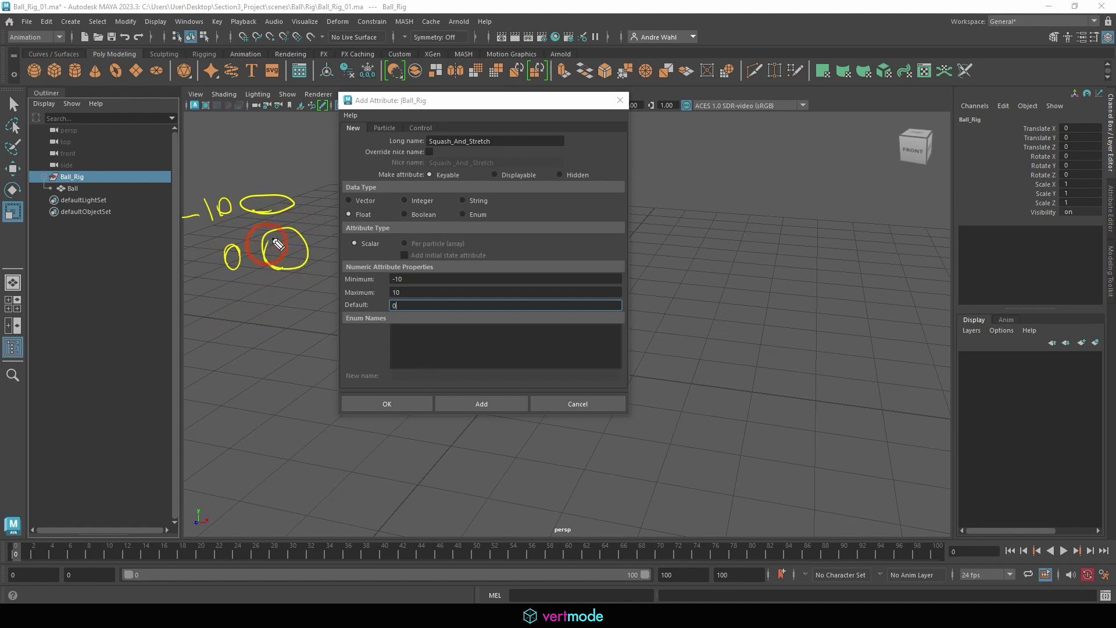
left_click_drag(208, 301, 210, 329)
mouse_move(230, 306)
left_mouse_down()
mouse_move(303, 323)
mouse_move(281, 304)
mouse_move(286, 339)
left_mouse_up()
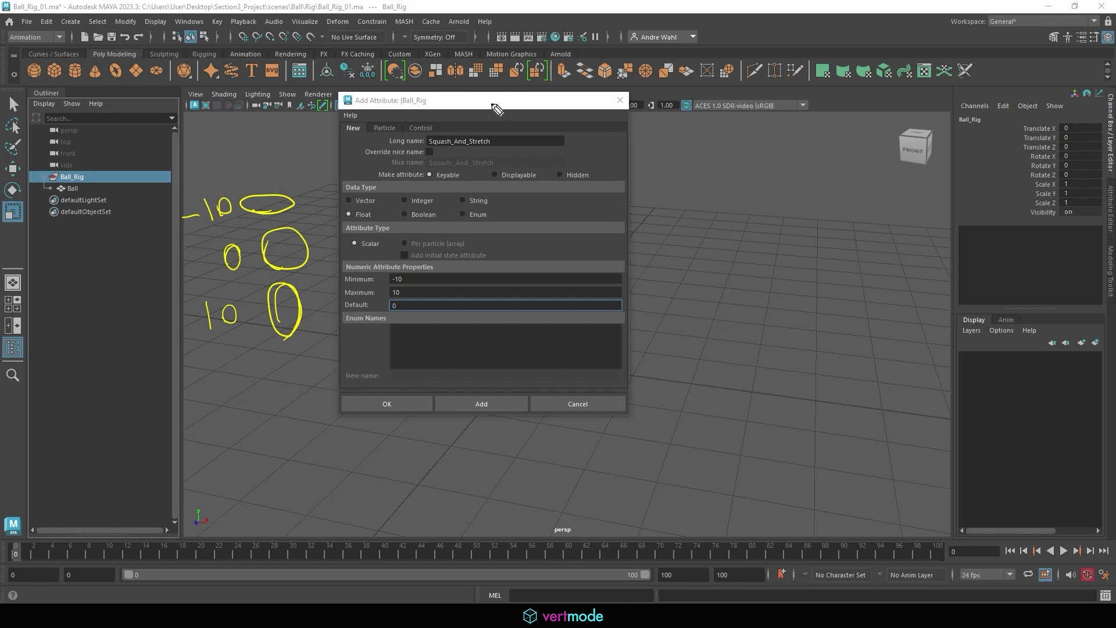
mouse_move(494, 427)
left_mouse_down()
mouse_move(516, 399)
mouse_move(448, 372)
mouse_move(448, 410)
left_mouse_up()
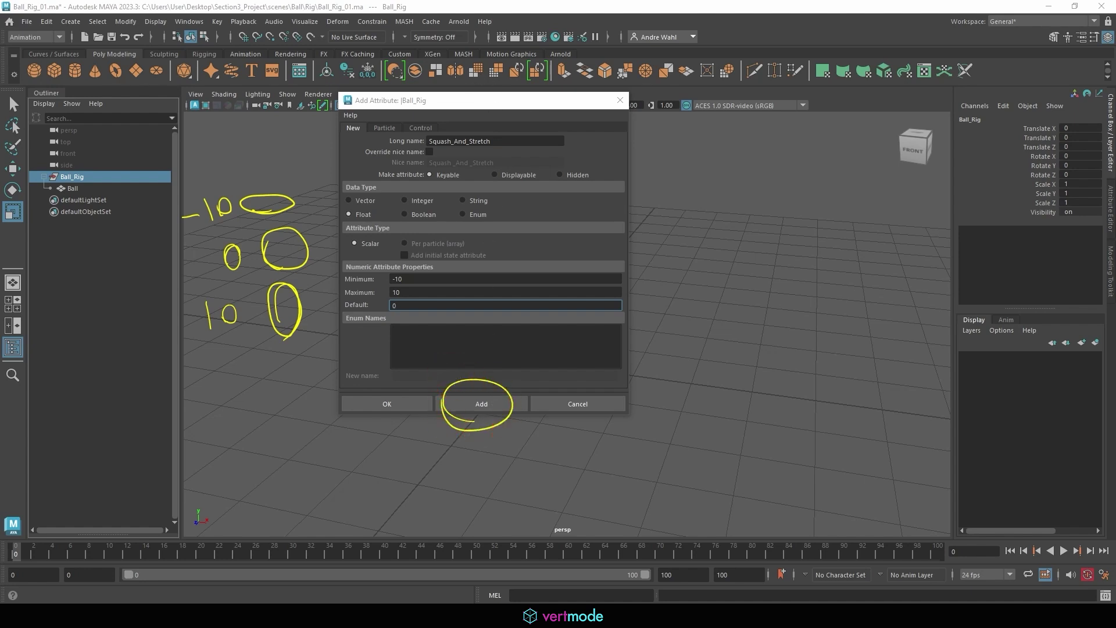
Step: Add the Squash_And_Stretch attribute to Ball_Rig and close the Add Attribute dialog
left_click(482, 403)
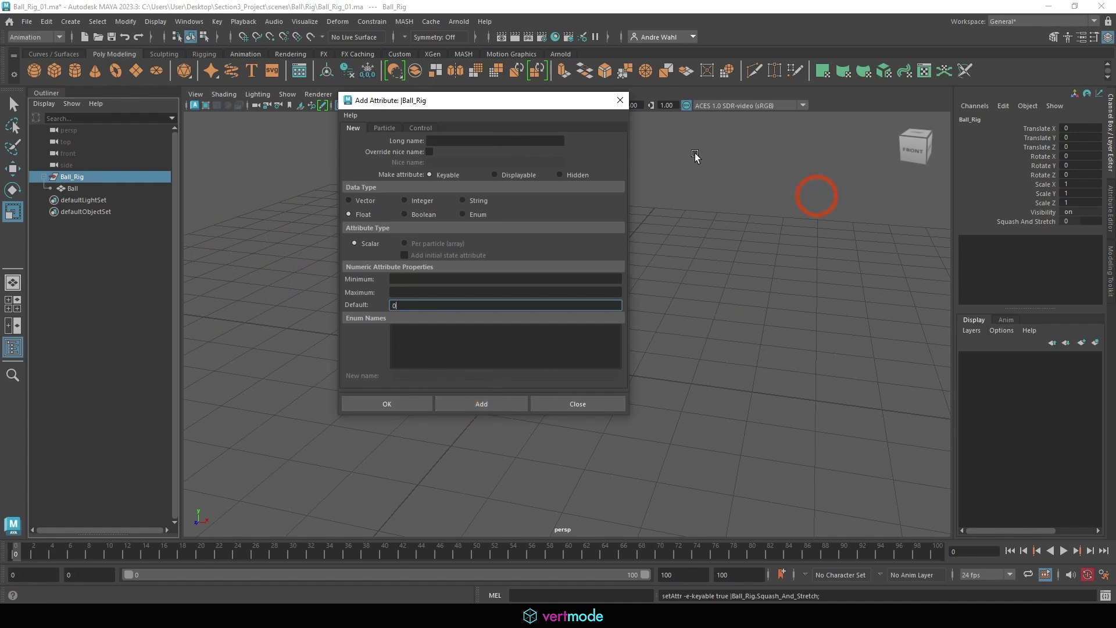
key("ctrl+2")
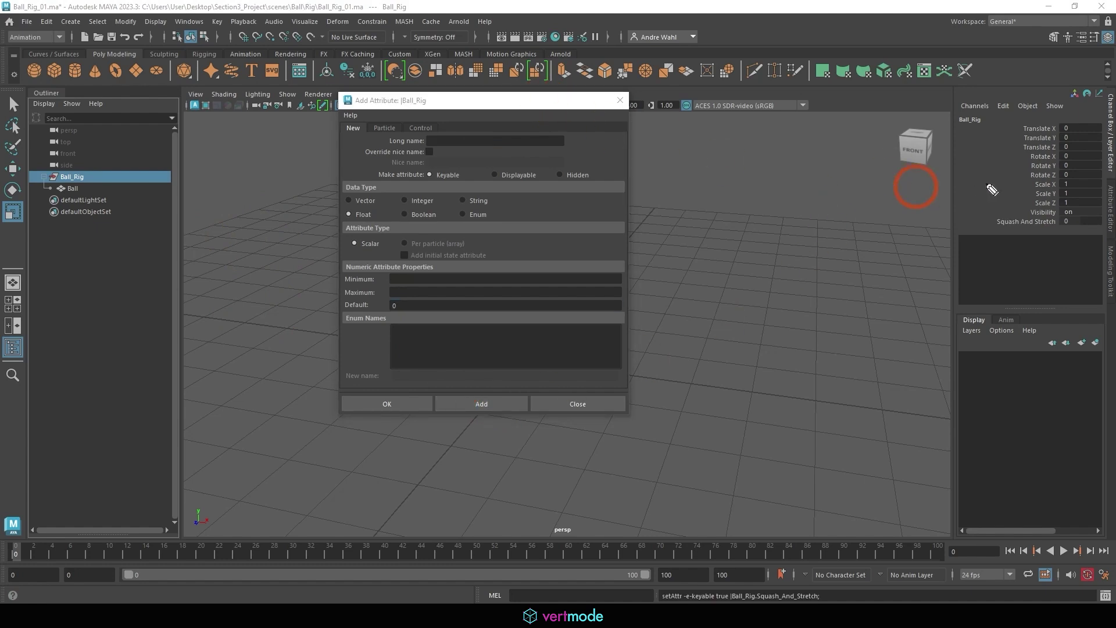
mouse_move(1032, 231)
left_mouse_down()
mouse_move(1011, 203)
mouse_move(1039, 239)
left_mouse_up()
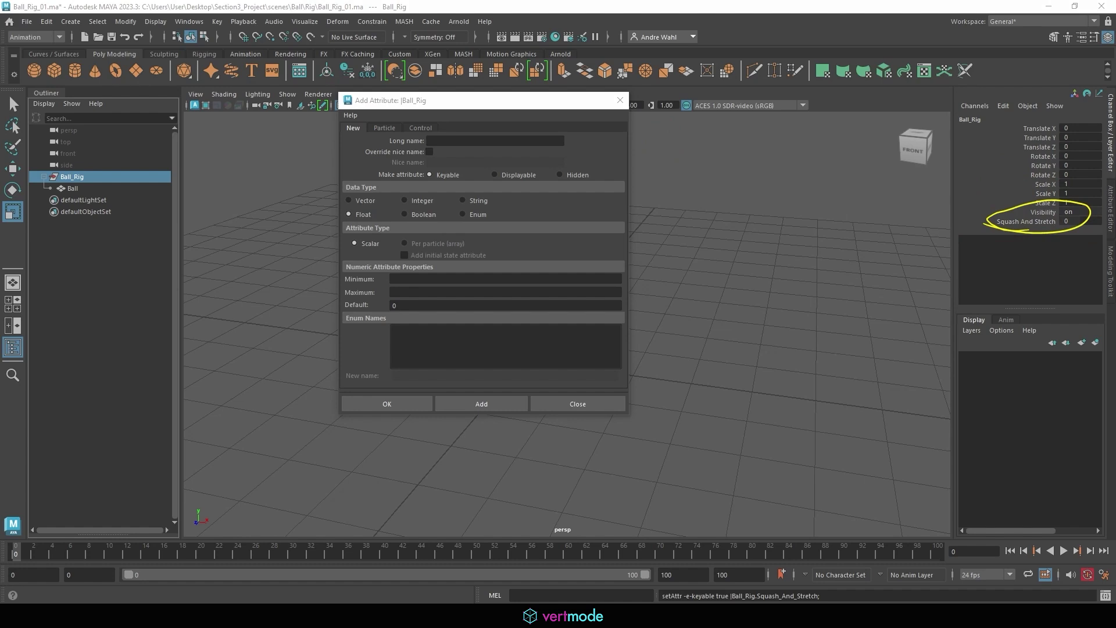
key("Escape")
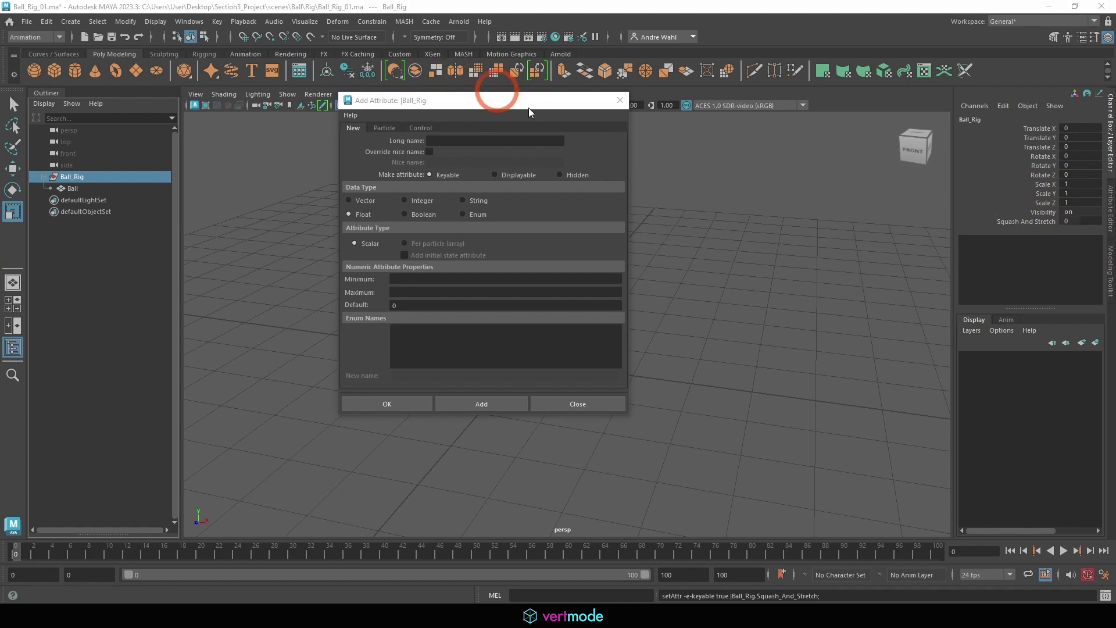
left_click(620, 100)
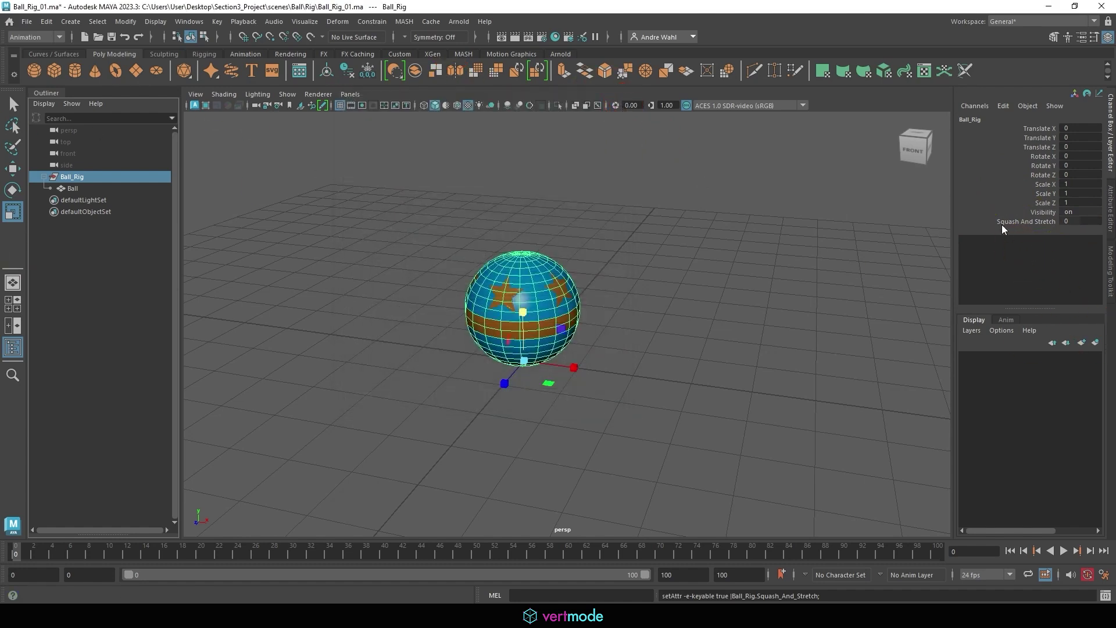
Step: Scrub Ball_Rig's Squash And Stretch value through its range to test the limits, and set it back to 0
left_click(1047, 221)
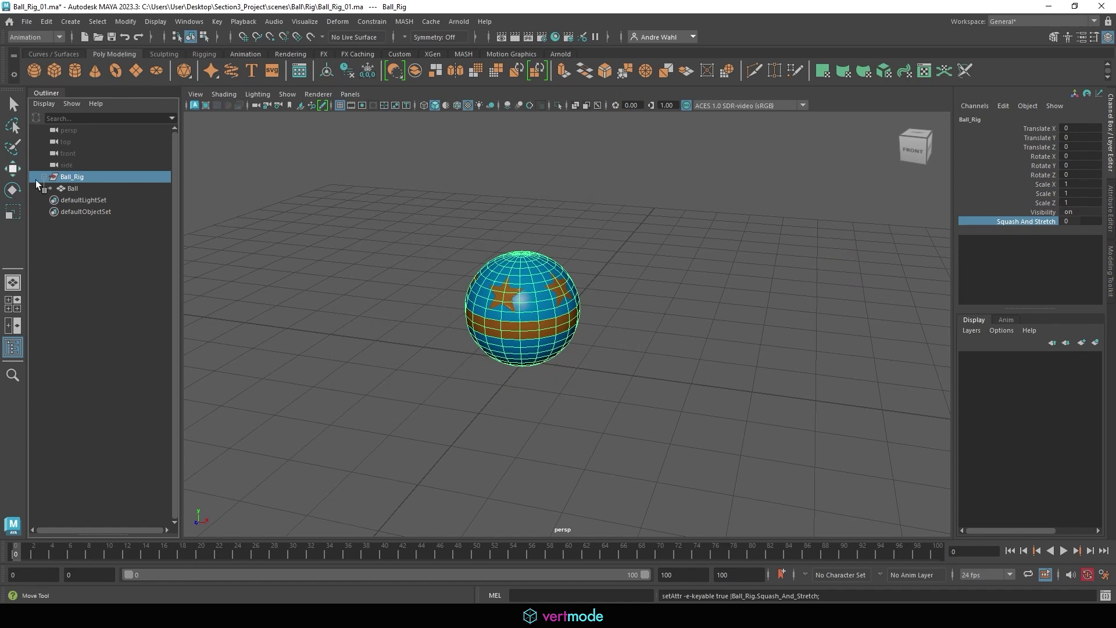
left_click(1024, 224)
middle_click_drag(846, 168, 758, 173)
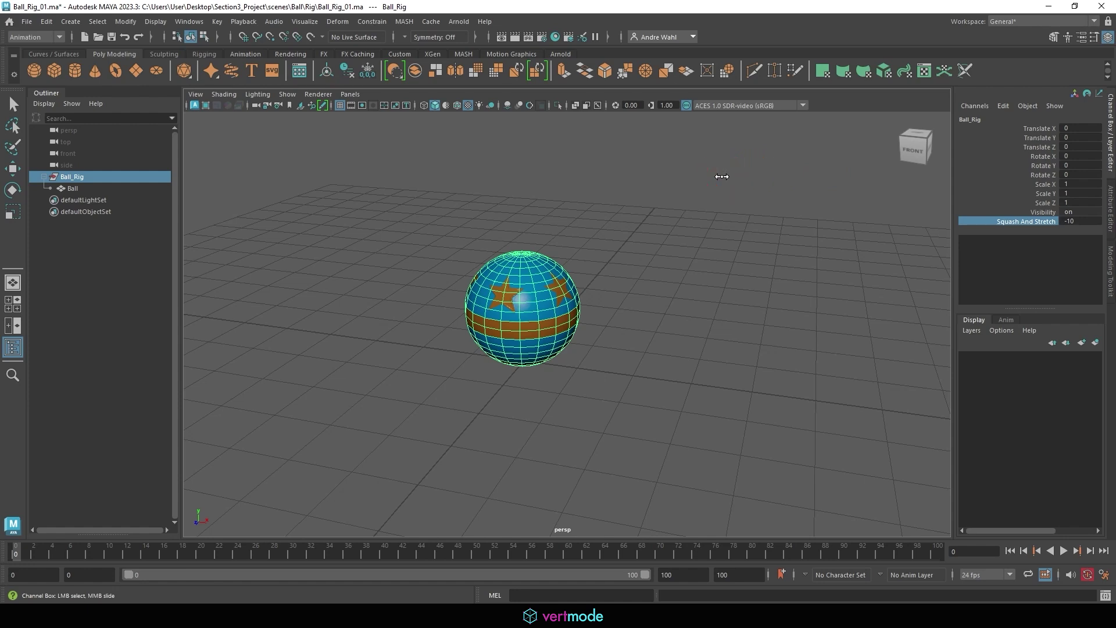
middle_click_drag(888, 179, 919, 176)
middle_click_drag(812, 163, 766, 164)
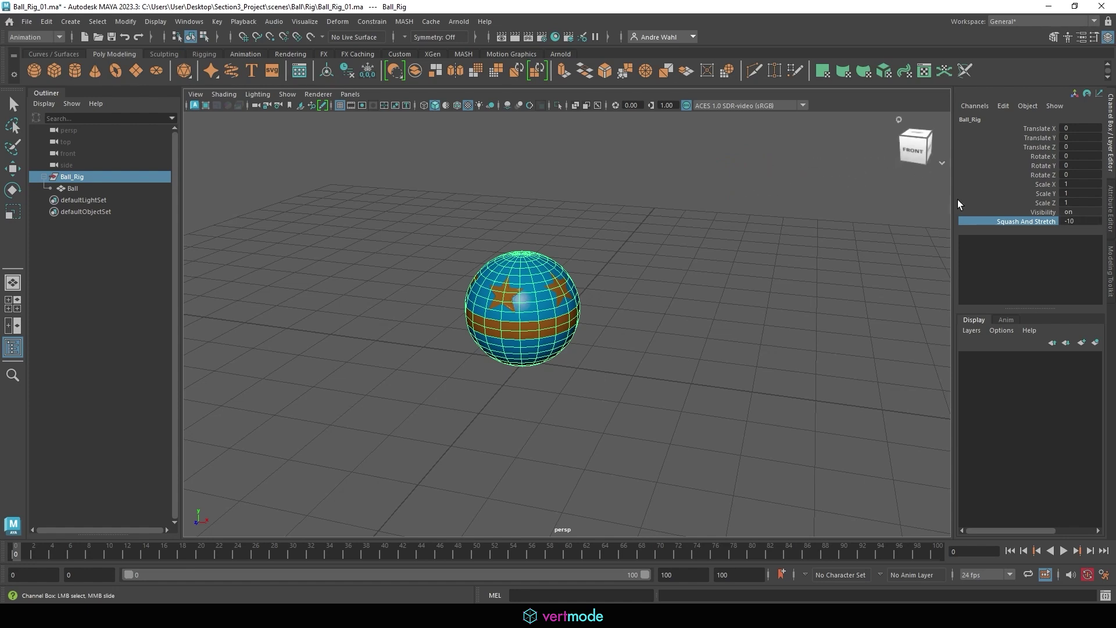
left_click(1078, 221)
type("0")
key("Return")
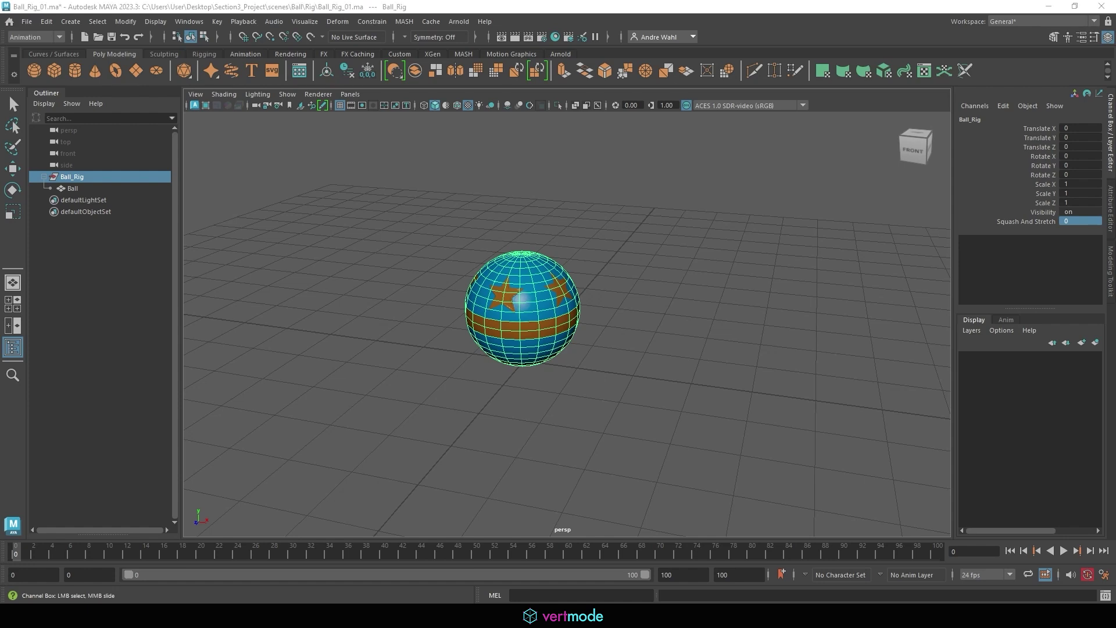
mouse_move(1014, 178)
left_mouse_down()
mouse_move(995, 180)
mouse_move(1028, 211)
left_mouse_up()
mouse_move(97, 175)
left_mouse_down()
mouse_move(112, 181)
mouse_move(87, 194)
mouse_move(103, 204)
left_mouse_up()
key("Escape")
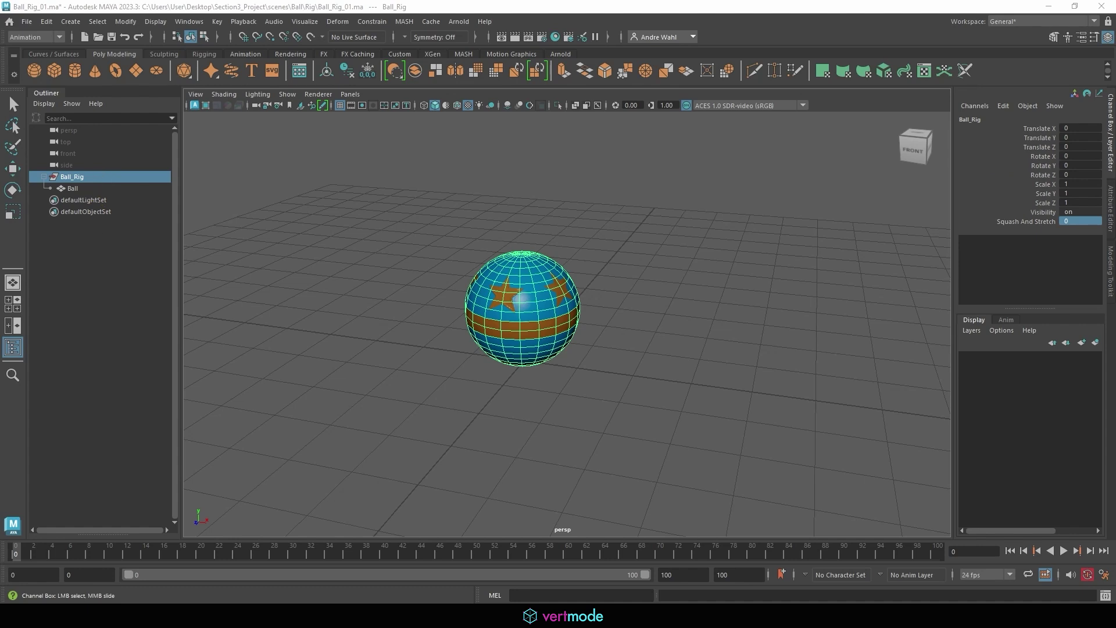
Step: Group the Ball object on its own inside Ball_Rig and expand the new group in the hierarchy
key("r")
left_click(68, 189)
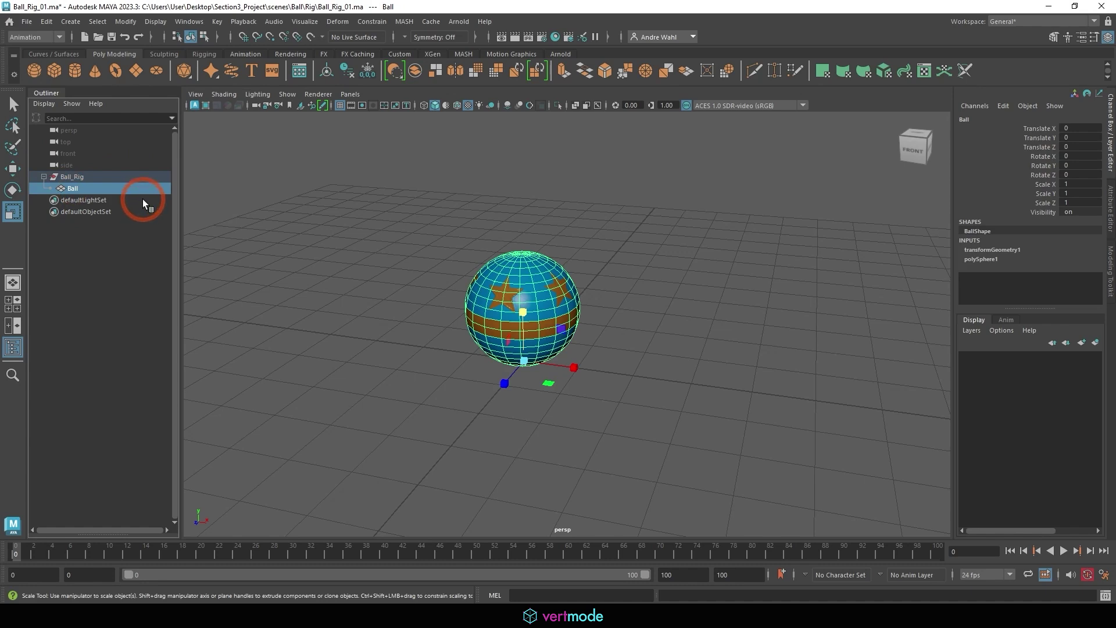
key("ctrl+g")
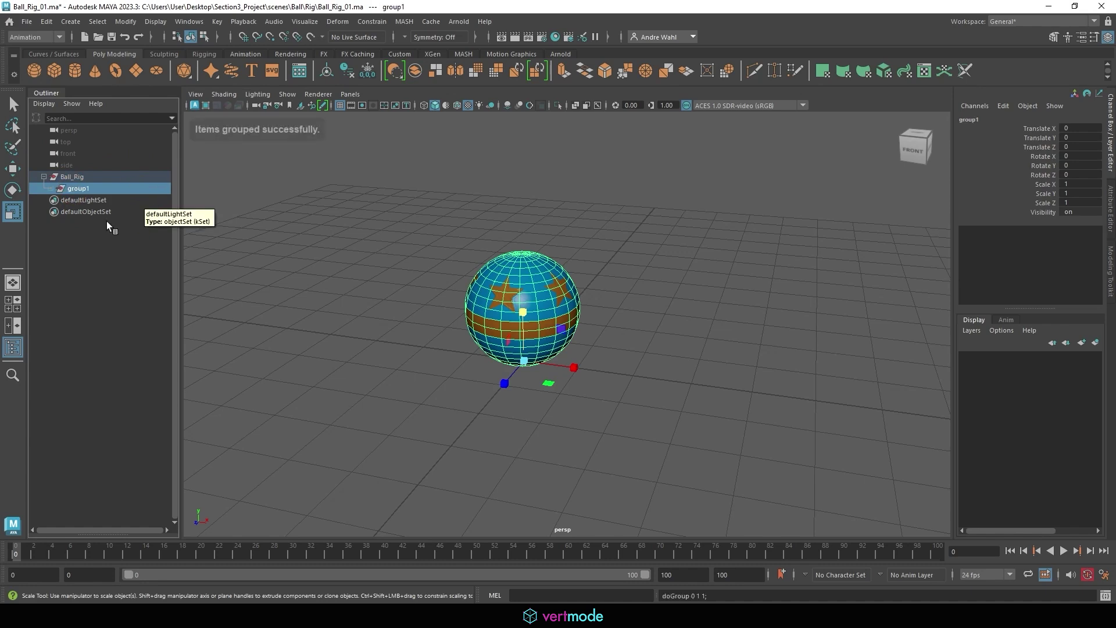
left_click(51, 189)
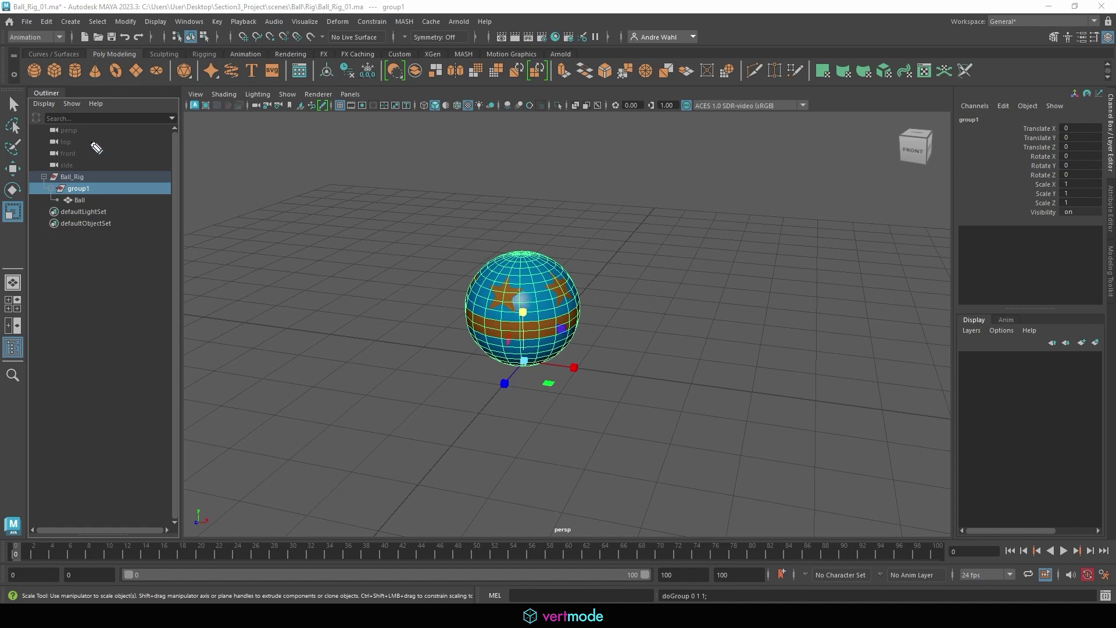
left_click_drag(223, 146, 274, 199)
mouse_move(222, 137)
left_mouse_down()
mouse_move(249, 125)
mouse_move(289, 133)
left_mouse_up()
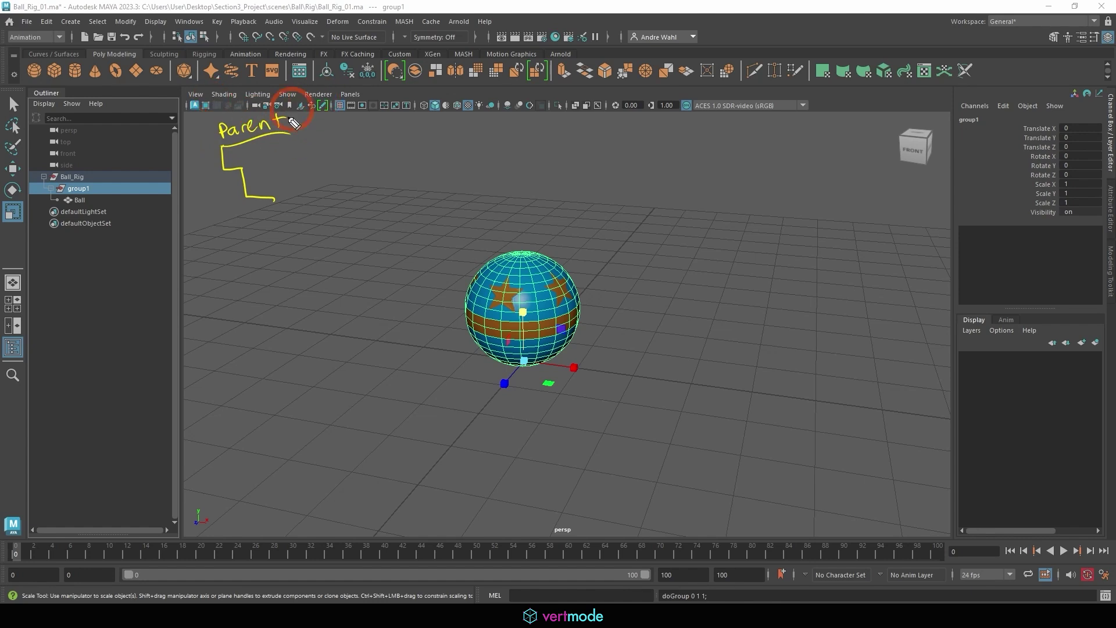
left_click_drag(256, 173, 400, 133)
mouse_move(303, 194)
left_mouse_down()
mouse_move(295, 203)
mouse_move(375, 201)
mouse_move(385, 185)
left_mouse_up()
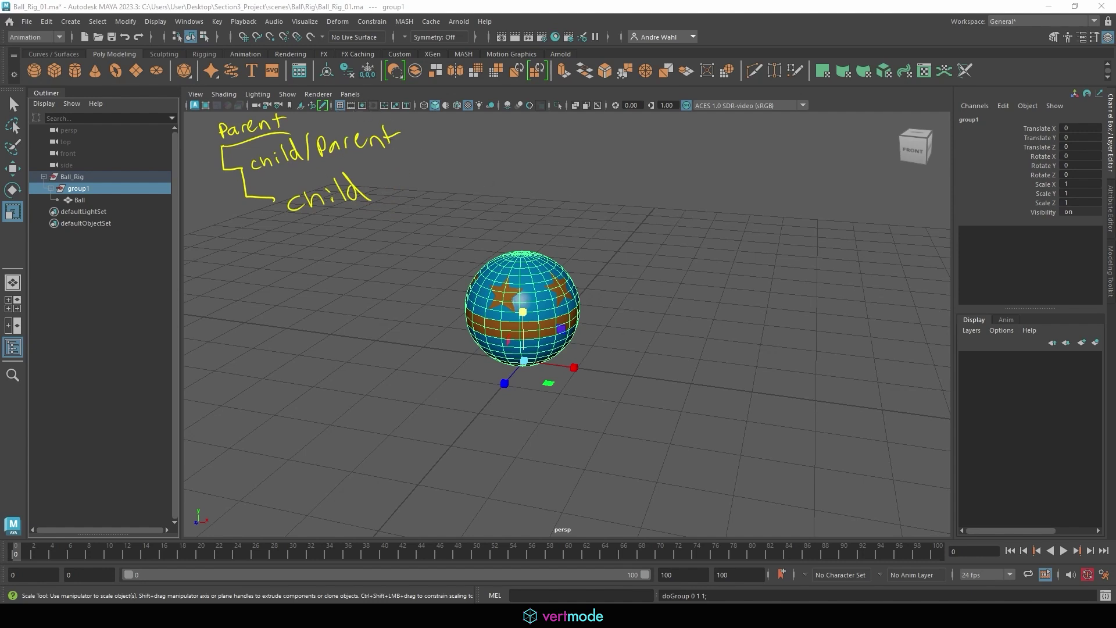
key("Escape")
Step: Move Ball_Rig freely away from the origin to test the hierarchy, and undo the move
left_click(72, 177)
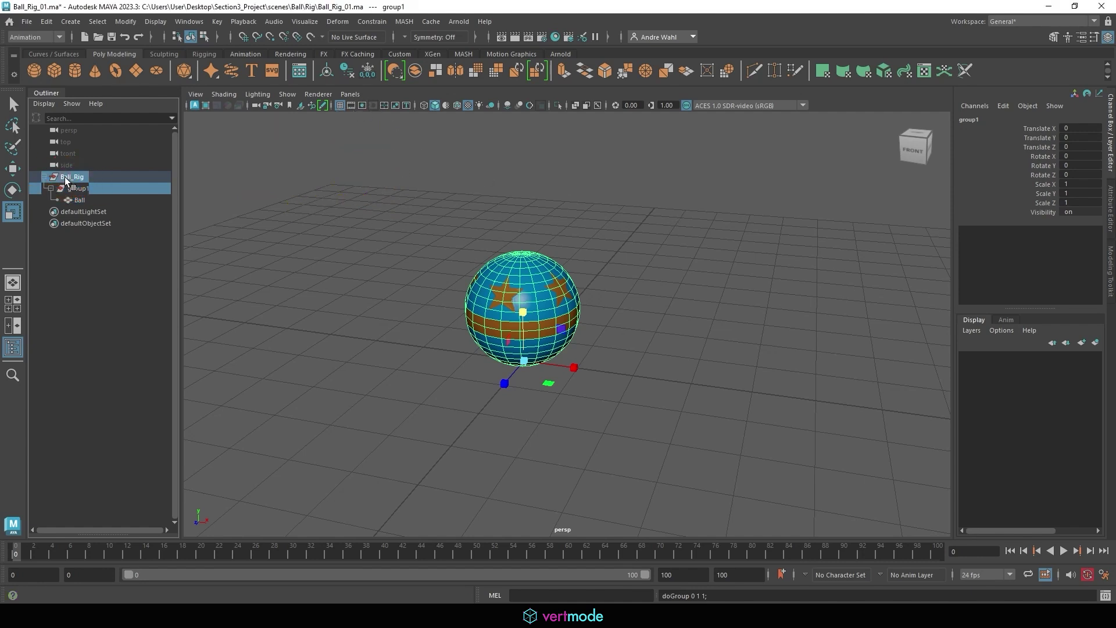
key("w")
left_click_drag(525, 361, 468, 323)
key("ctrl+z")
Step: Offset group1 from the origin, scale Ball_Rig to about 1.249 in Y, and undo both changes
left_click(92, 189)
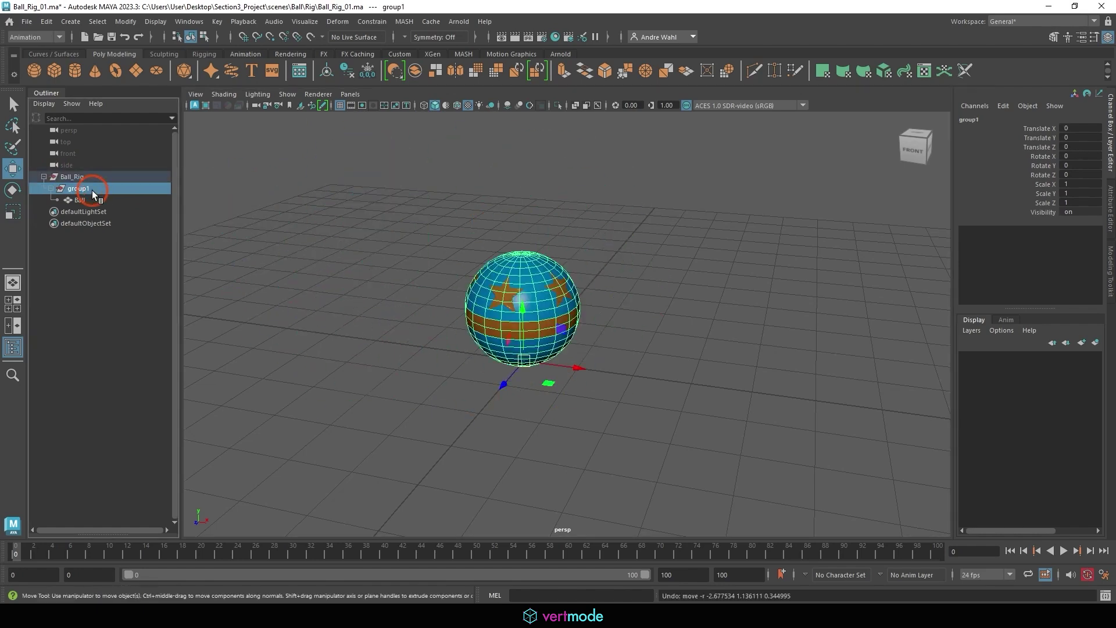
left_click_drag(534, 364, 758, 238)
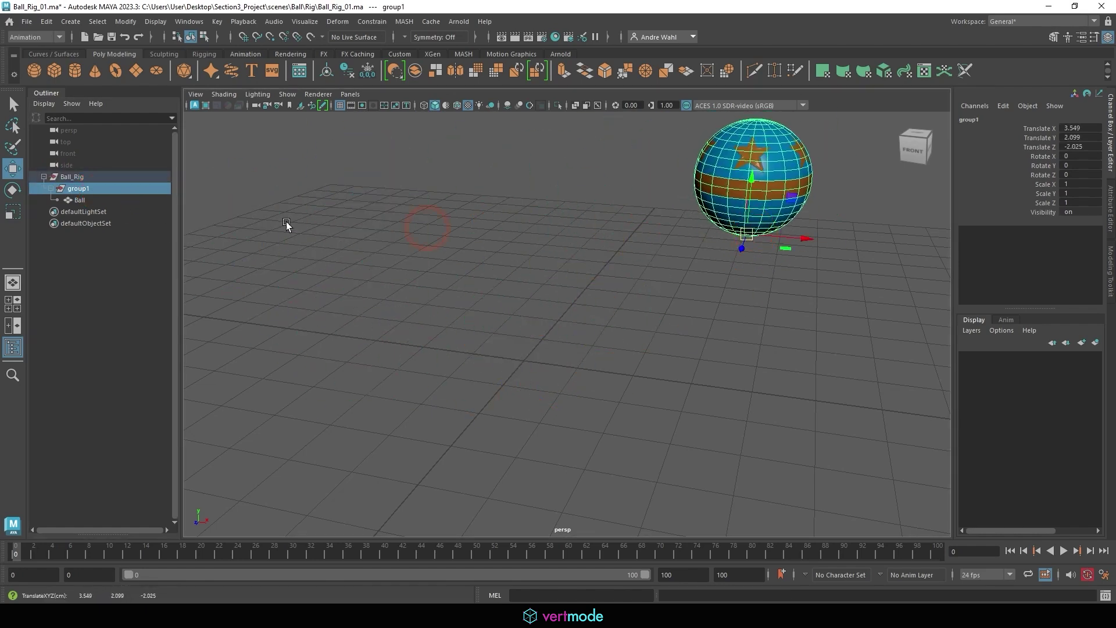
left_click(101, 175)
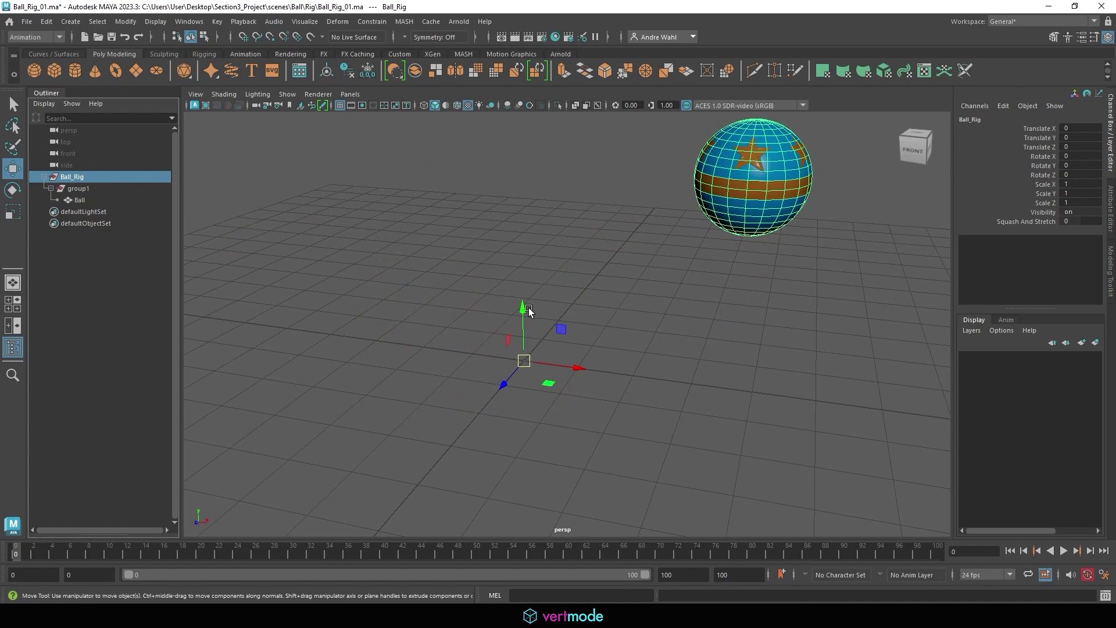
key("r")
mouse_move(526, 312)
left_mouse_down()
mouse_move(539, 367)
mouse_move(521, 296)
mouse_move(507, 302)
left_mouse_up()
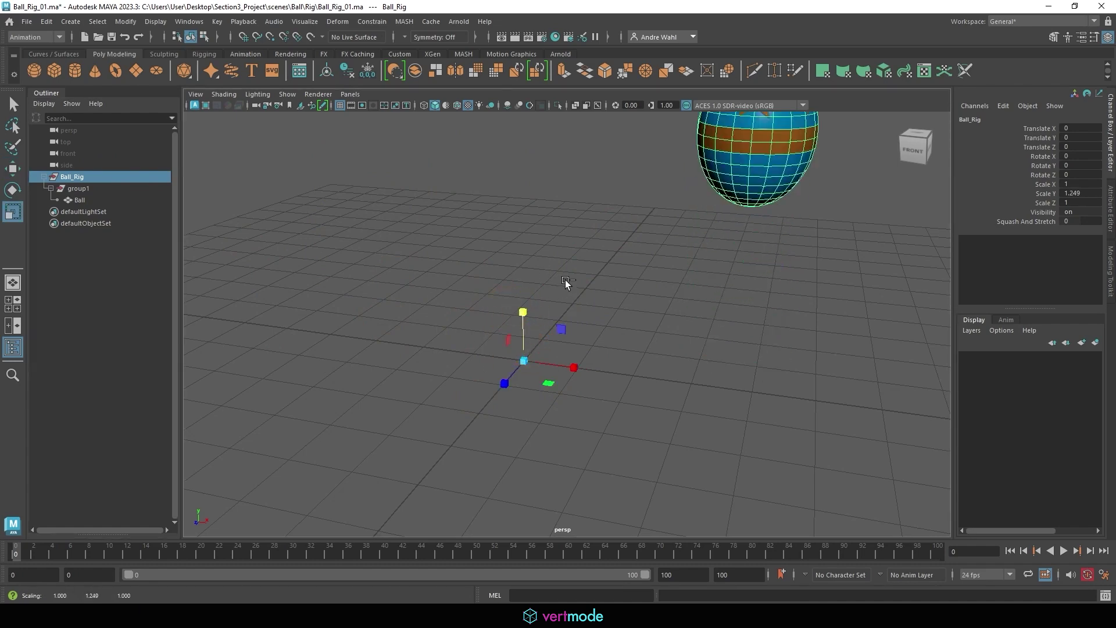
key("ctrl+z")
key("ctrl+z")
key("ctrl+z")
Step: Rename the group between Ball_Rig and Ball as Squash_Stretch_Scale
left_click(80, 198)
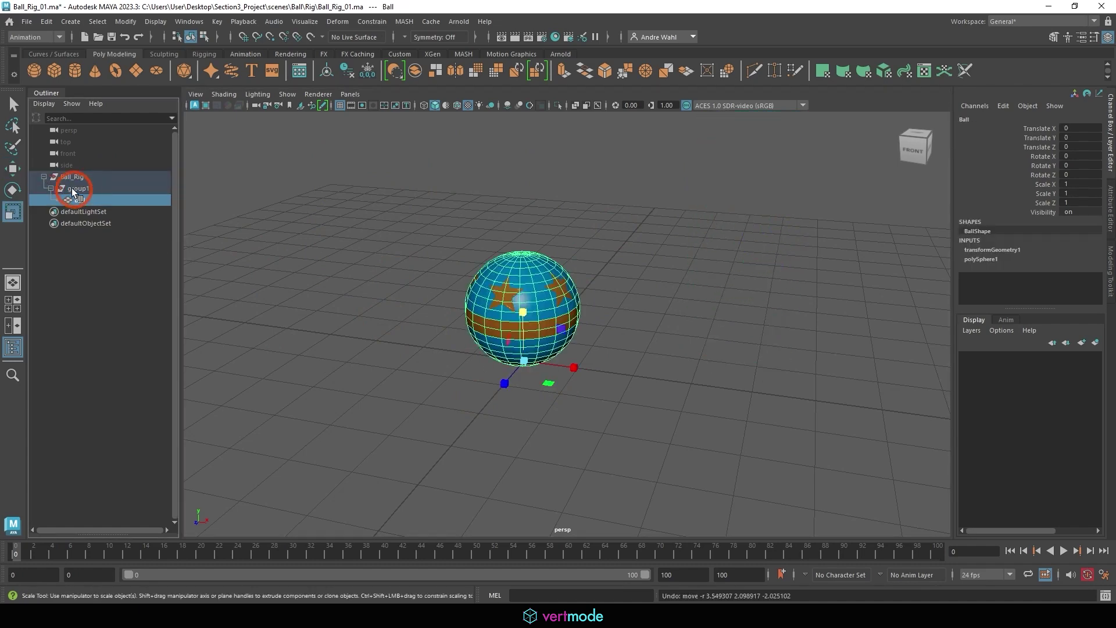
left_click(71, 187)
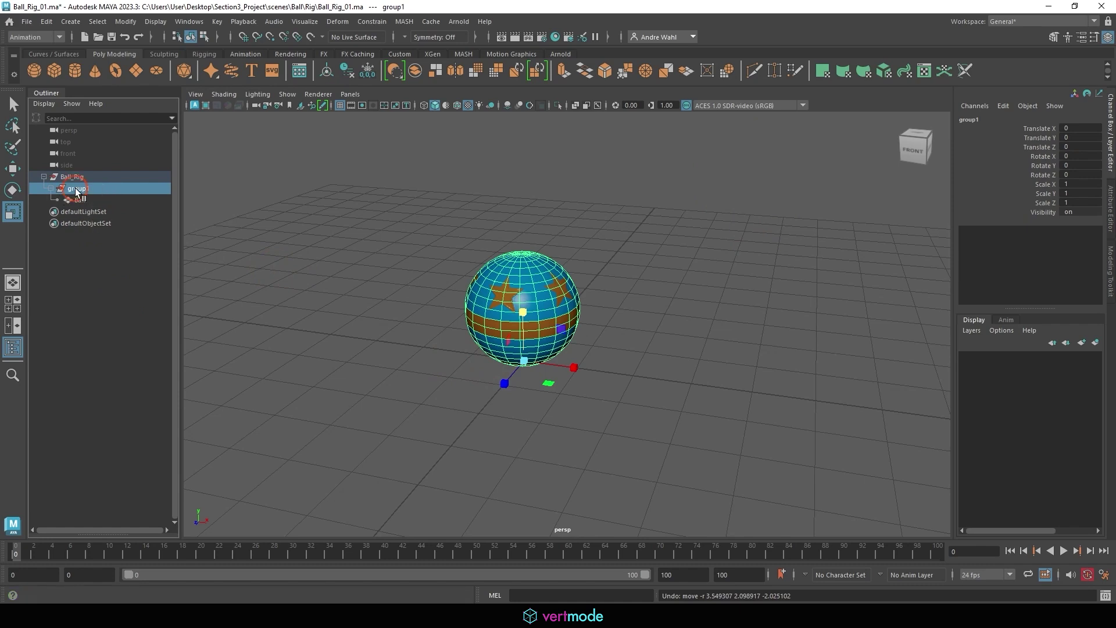
double_click(137, 190)
type("Squash_Stretch_")
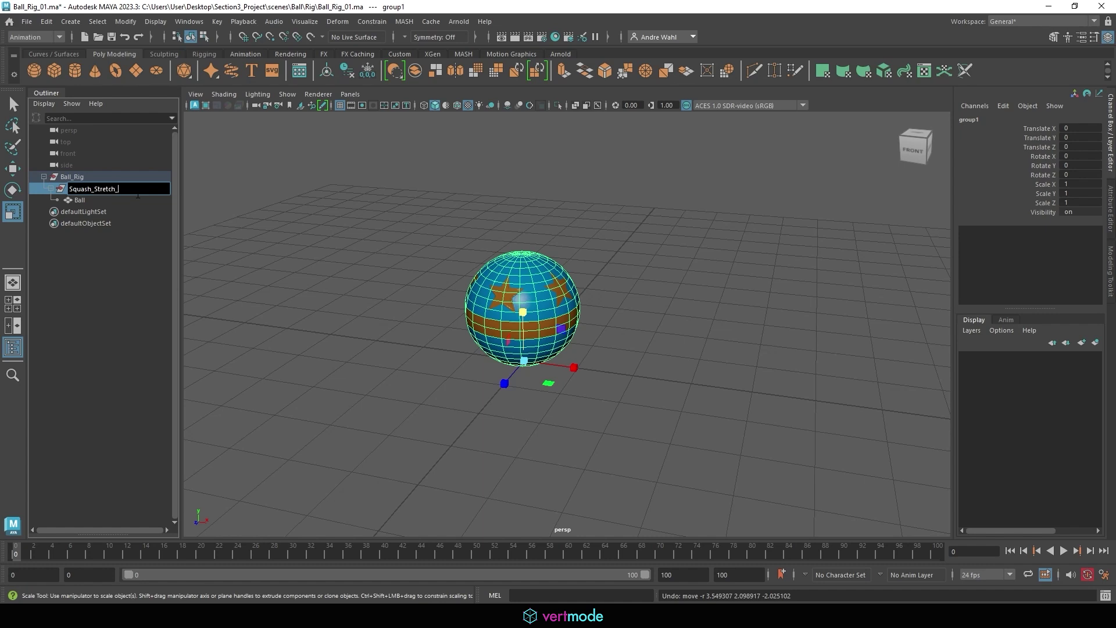
type("Scale")
key("Return")
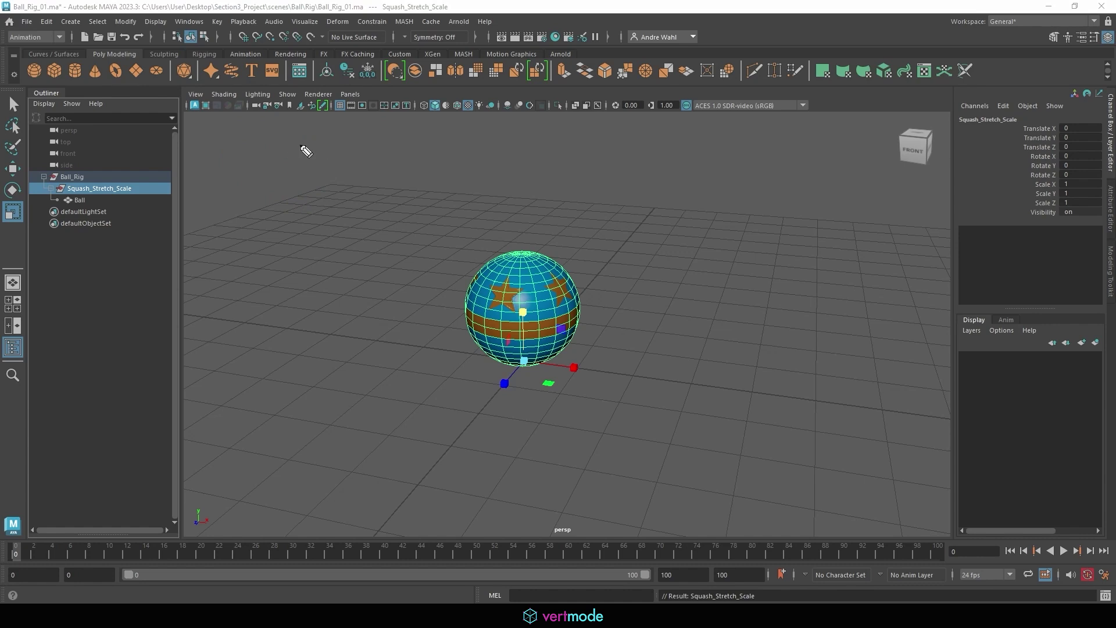
mouse_move(300, 145)
left_mouse_down()
mouse_move(303, 184)
mouse_move(329, 178)
left_mouse_up()
left_click_drag(349, 133, 385, 160)
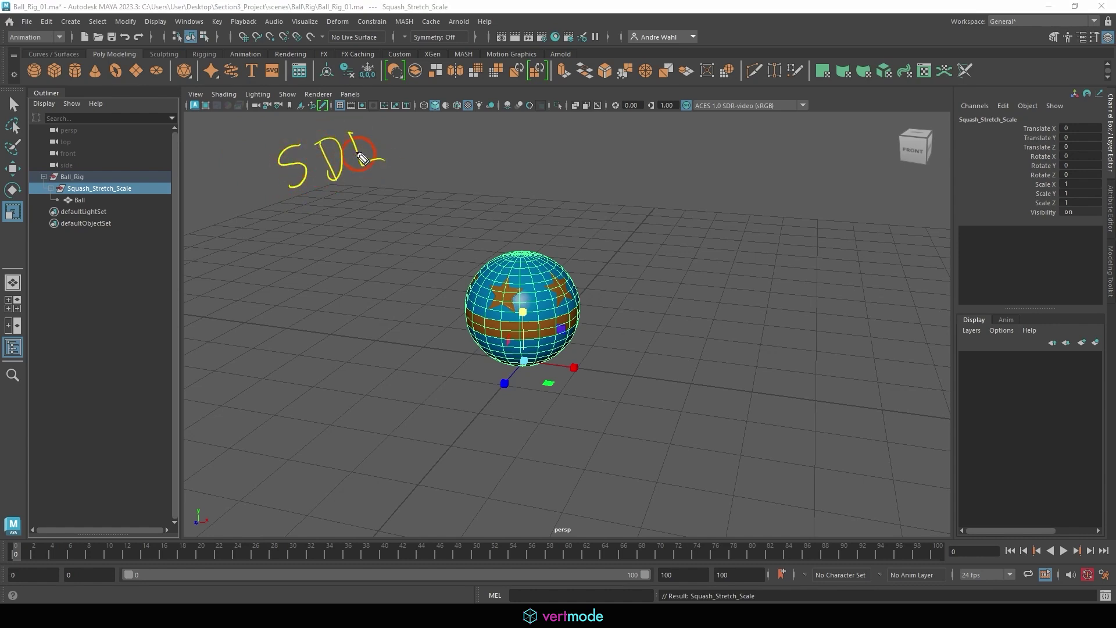
mouse_move(379, 123)
left_mouse_down()
mouse_move(370, 159)
mouse_move(394, 165)
mouse_move(375, 191)
left_mouse_up()
mouse_move(314, 256)
left_mouse_down()
mouse_move(316, 298)
mouse_move(343, 261)
mouse_move(358, 273)
left_mouse_up()
left_click_drag(337, 271, 364, 256)
left_click_drag(411, 228, 419, 261)
mouse_move(390, 225)
left_mouse_down()
mouse_move(428, 236)
mouse_move(410, 255)
left_mouse_up()
mouse_move(442, 243)
left_mouse_down()
mouse_move(446, 219)
mouse_move(466, 234)
left_mouse_up()
left_click_drag(467, 200, 491, 228)
left_click_drag(493, 216, 541, 195)
left_click_drag(561, 133, 584, 174)
mouse_move(599, 147)
left_mouse_down()
mouse_move(593, 163)
mouse_move(627, 155)
left_mouse_up()
mouse_move(632, 137)
left_mouse_down()
mouse_move(642, 211)
mouse_move(694, 137)
left_mouse_up()
left_click_drag(332, 356, 682, 179)
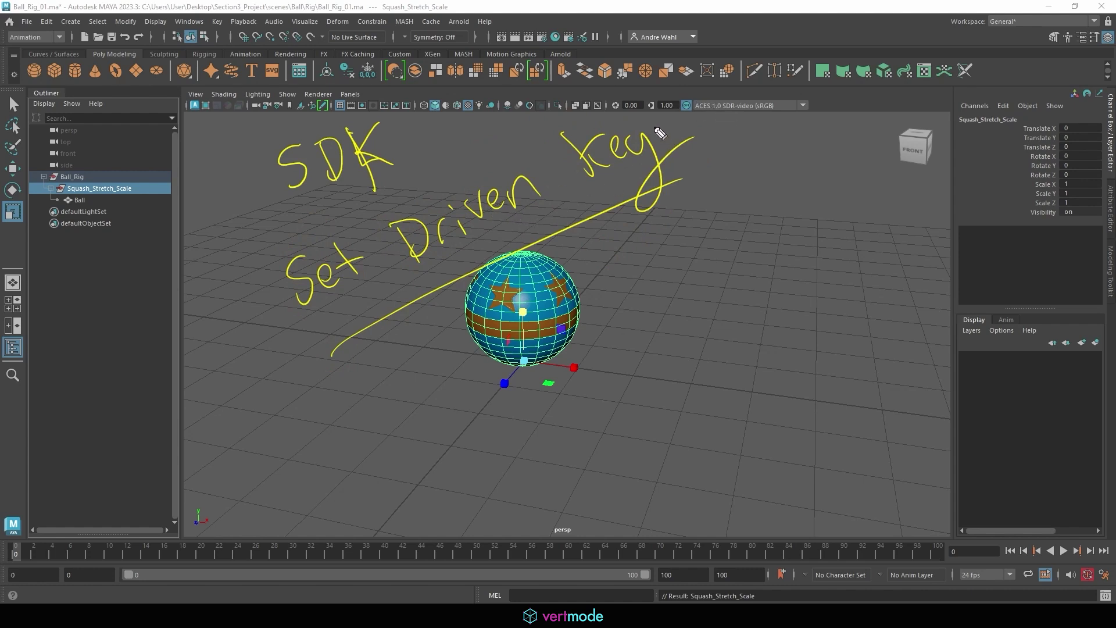
mouse_move(44, 63)
left_mouse_down()
mouse_move(11, 24)
mouse_move(77, 58)
left_mouse_up()
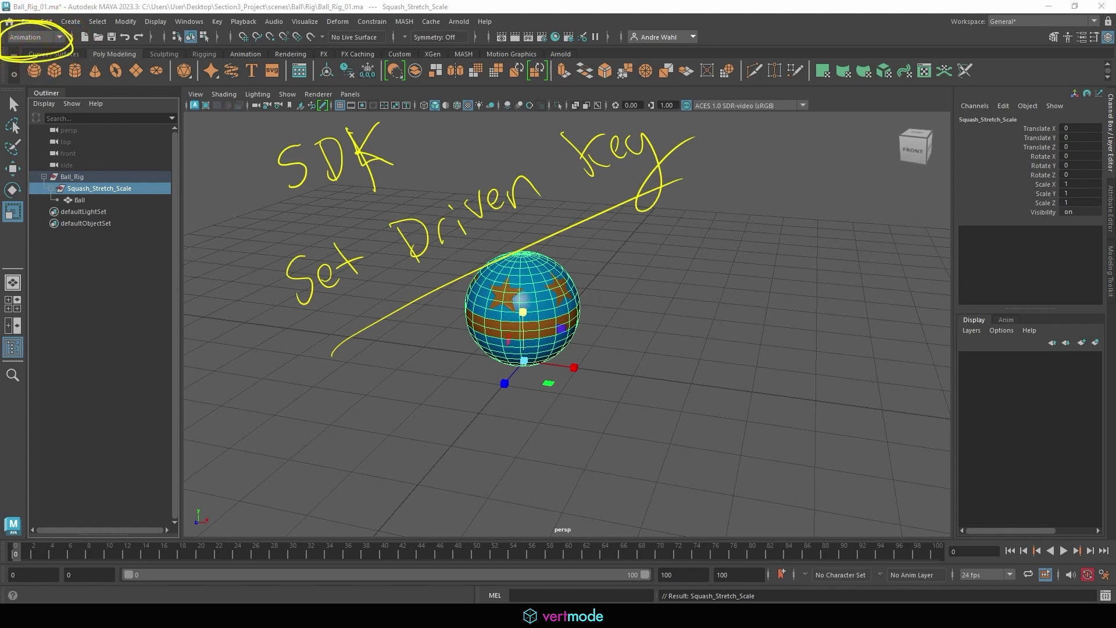
key("Escape")
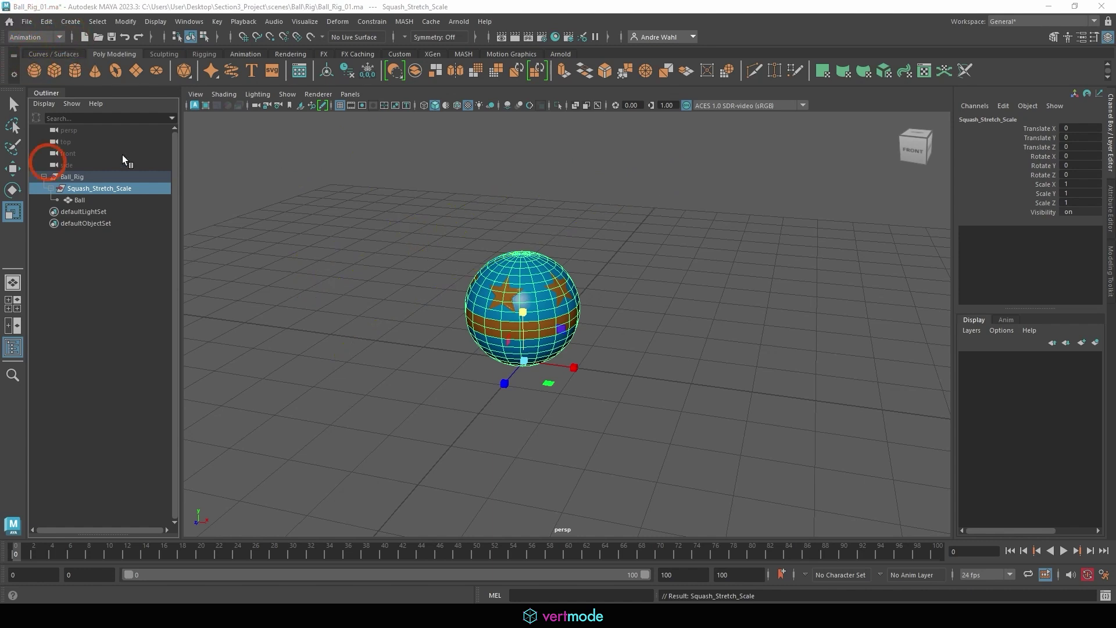
Step: Open the Set Driven Key window with Squash_Stretch_Scale as the driven object and place it over the viewport
left_click(220, 21)
left_click(220, 22)
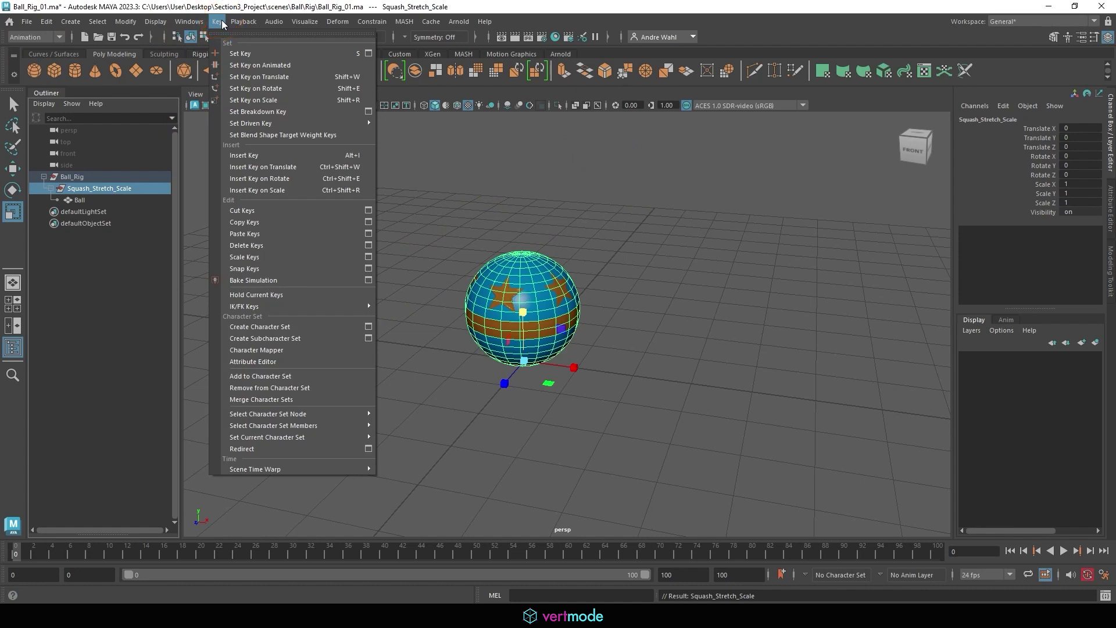
mouse_move(260, 124)
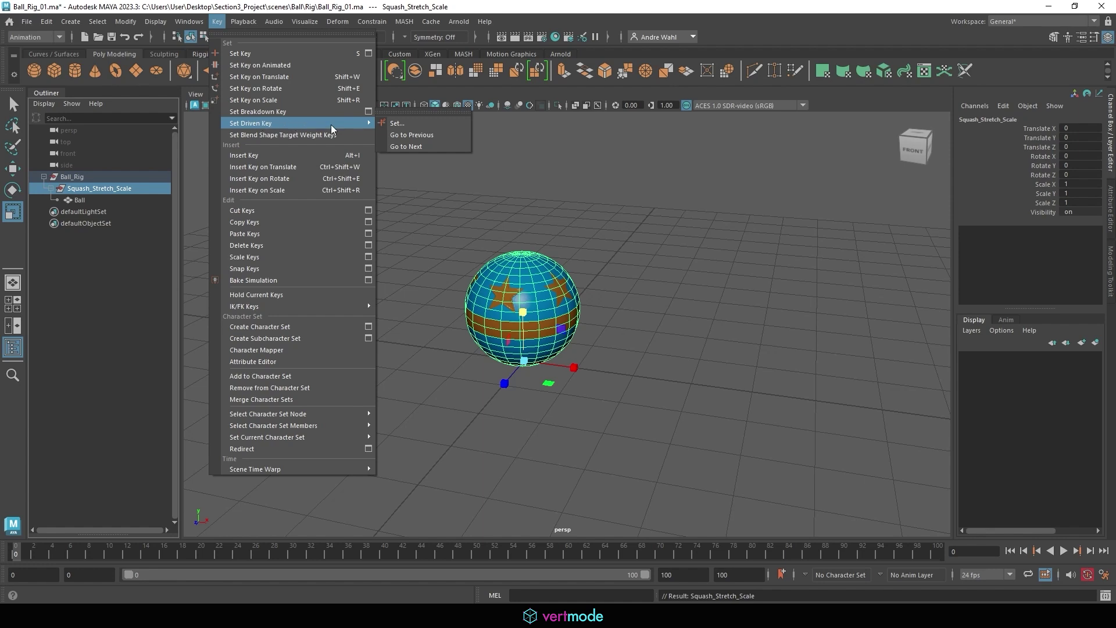
left_click(407, 125)
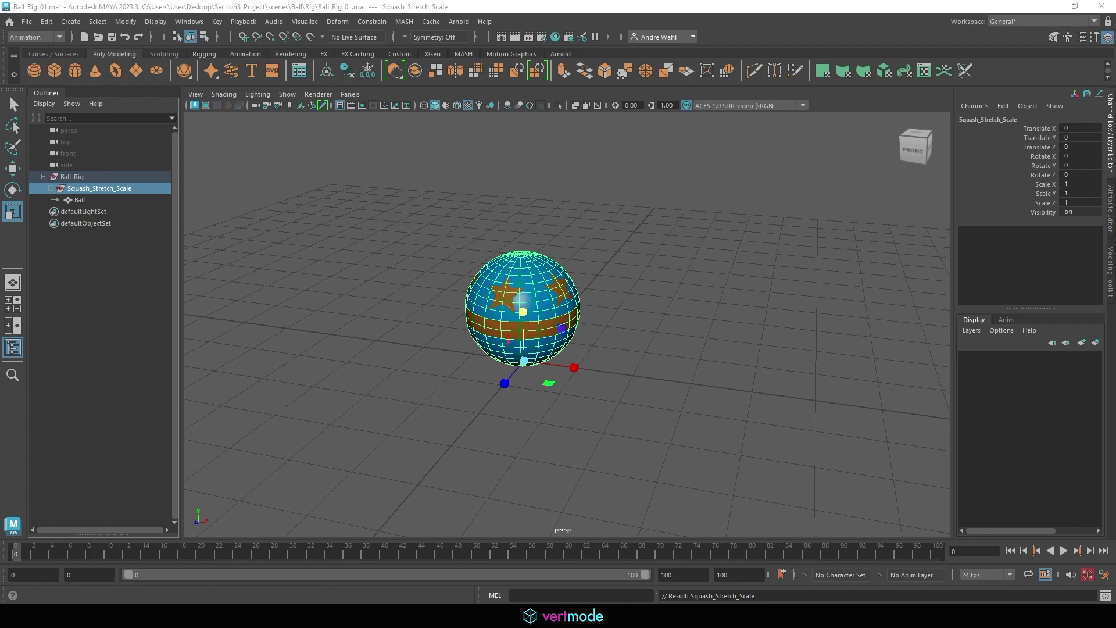
left_click_drag(225, 137, 317, 101)
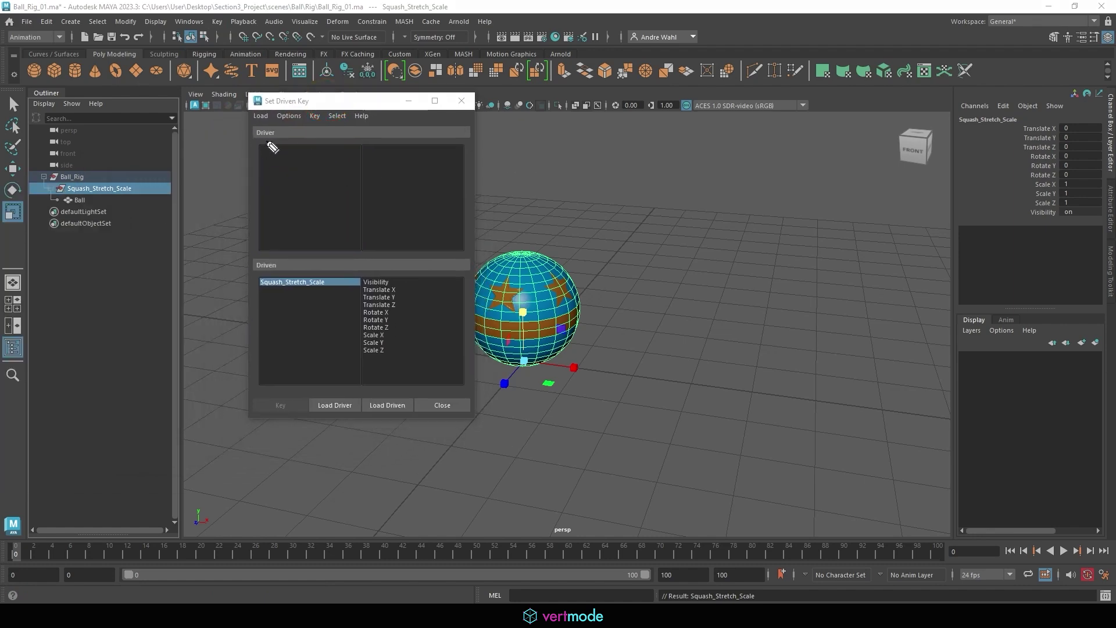
mouse_move(260, 148)
left_mouse_down()
mouse_move(281, 120)
mouse_move(264, 152)
mouse_move(240, 138)
left_mouse_up()
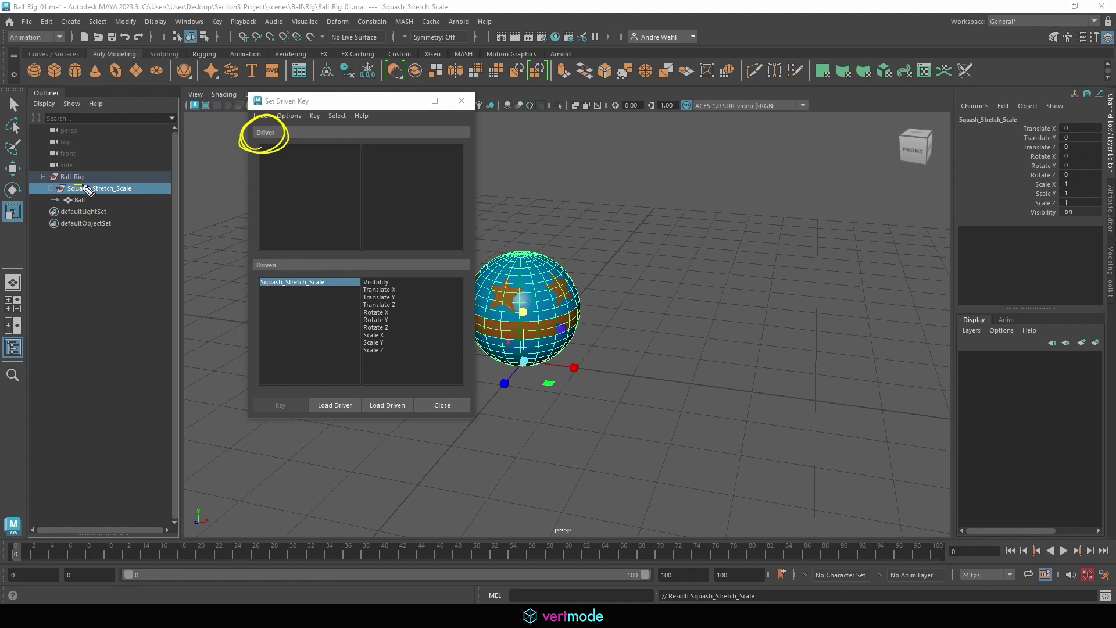
mouse_move(77, 187)
left_mouse_down()
mouse_move(50, 176)
mouse_move(273, 175)
mouse_move(261, 192)
left_mouse_up()
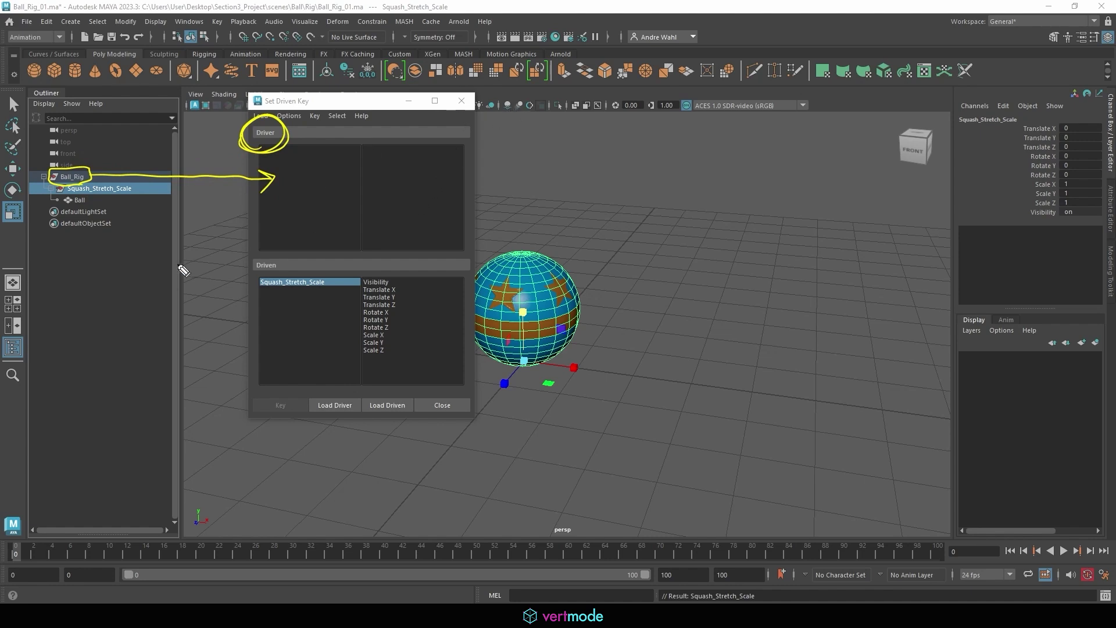
mouse_move(271, 274)
left_mouse_down()
mouse_move(246, 269)
mouse_move(249, 255)
mouse_move(277, 277)
left_mouse_up()
mouse_move(60, 181)
left_mouse_down()
mouse_move(141, 189)
mouse_move(67, 201)
mouse_move(60, 187)
left_mouse_up()
left_click_drag(145, 196, 280, 336)
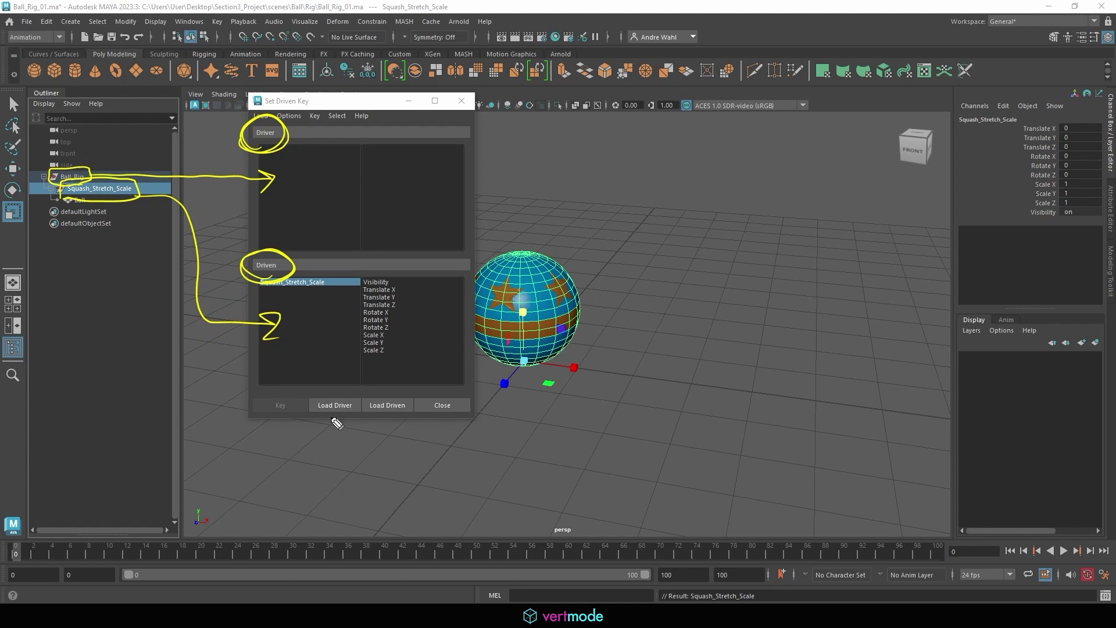
mouse_move(331, 420)
left_mouse_down()
mouse_move(356, 391)
mouse_move(319, 401)
mouse_move(337, 423)
mouse_move(414, 391)
mouse_move(360, 418)
left_mouse_up()
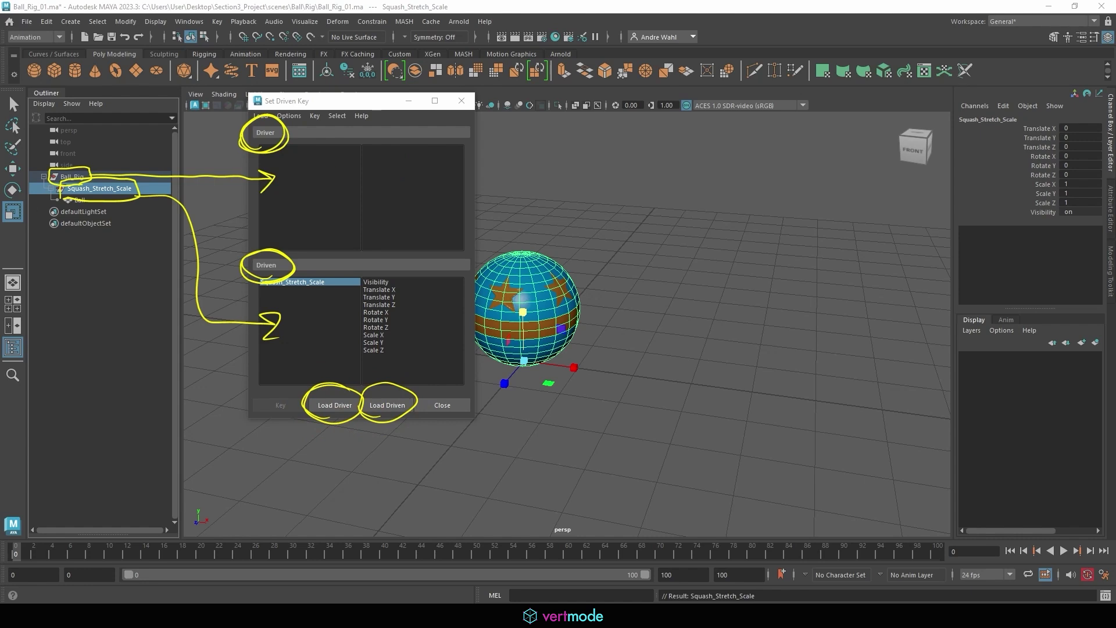
key("Escape")
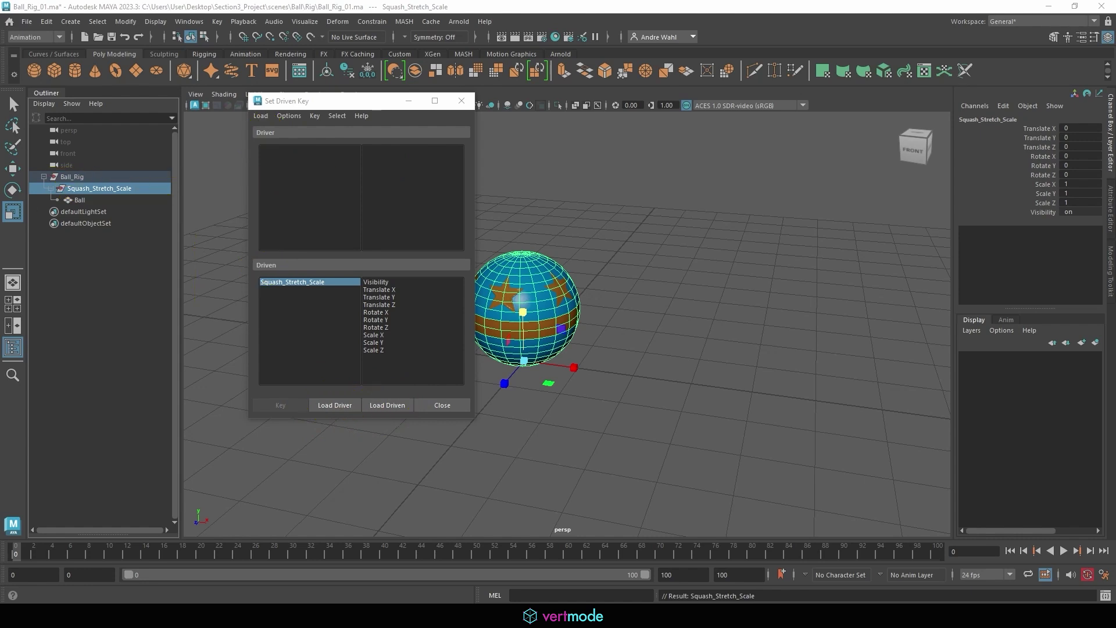
Step: Load Ball_Rig as the driver in the Set Driven Key window
left_click(75, 176)
mouse_move(367, 382)
left_mouse_down()
mouse_move(379, 394)
mouse_move(341, 420)
mouse_move(314, 385)
left_mouse_up()
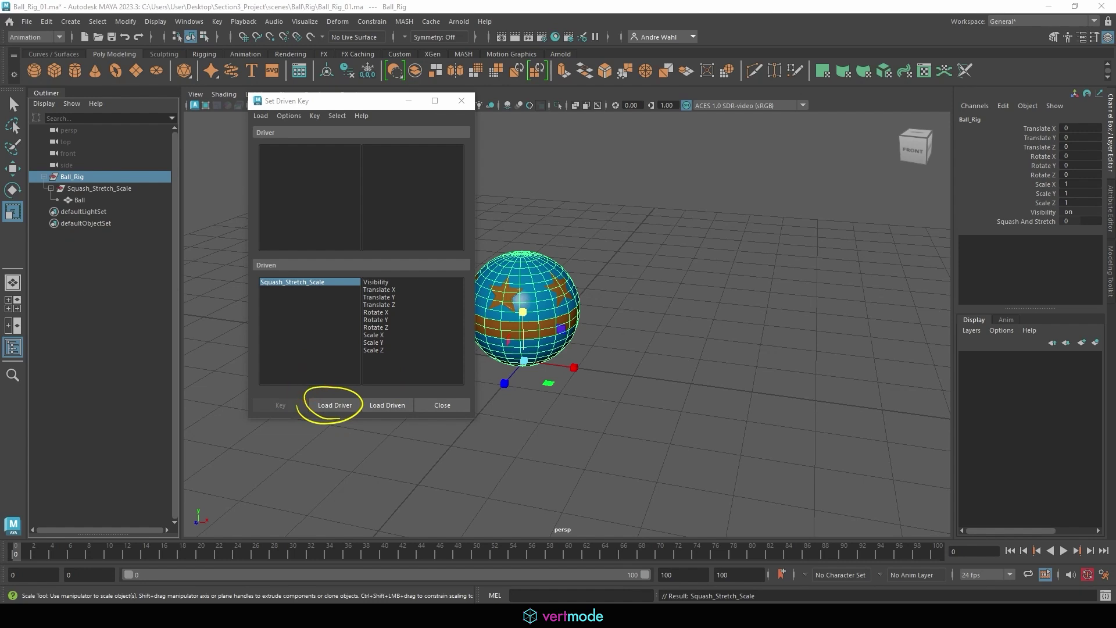
key("Escape")
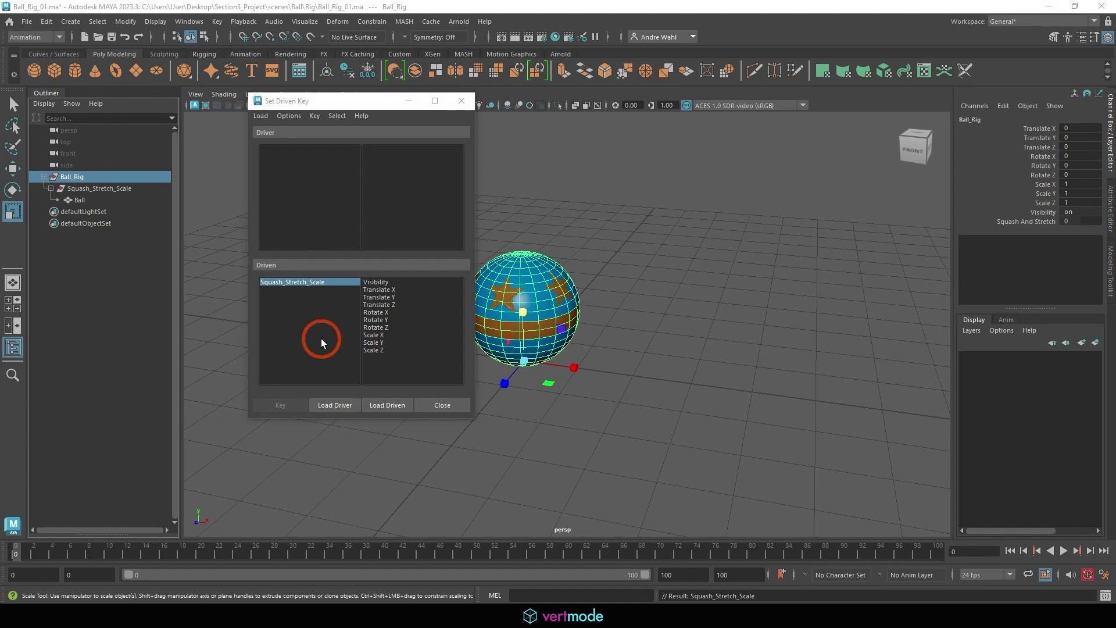
left_click(335, 405)
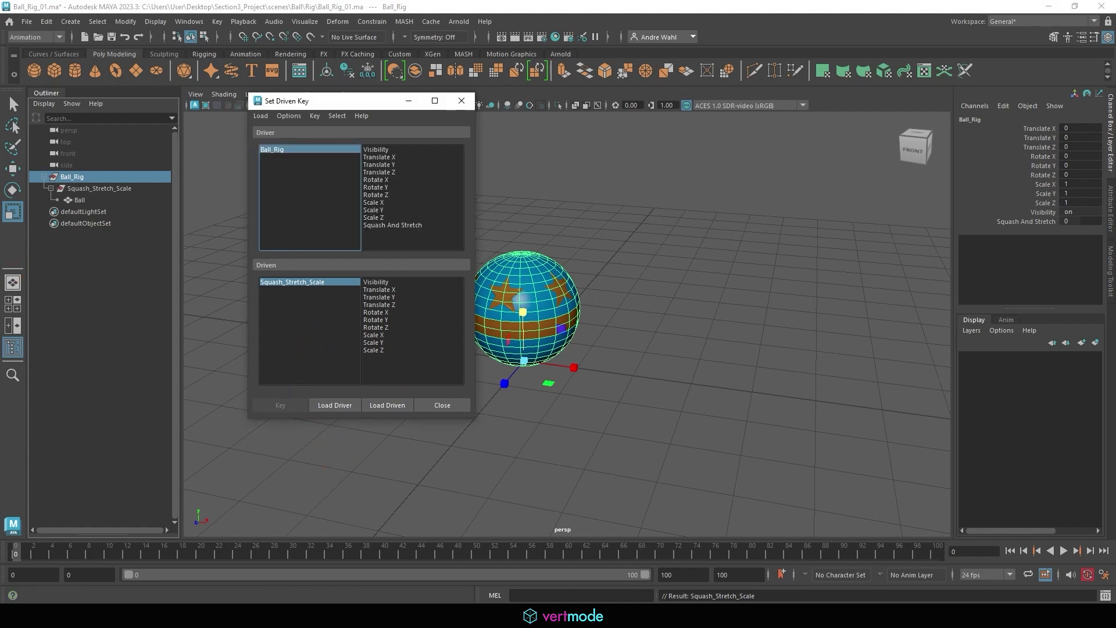
Step: Select the Squash_Stretch_Scale group and load it as the driven object in the Set Driven Key window
key("ctrl+2")
mouse_move(102, 196)
left_mouse_down()
mouse_move(71, 196)
mouse_move(145, 182)
mouse_move(78, 196)
left_mouse_up()
mouse_move(402, 398)
left_mouse_down()
mouse_move(380, 420)
mouse_move(361, 399)
left_mouse_up()
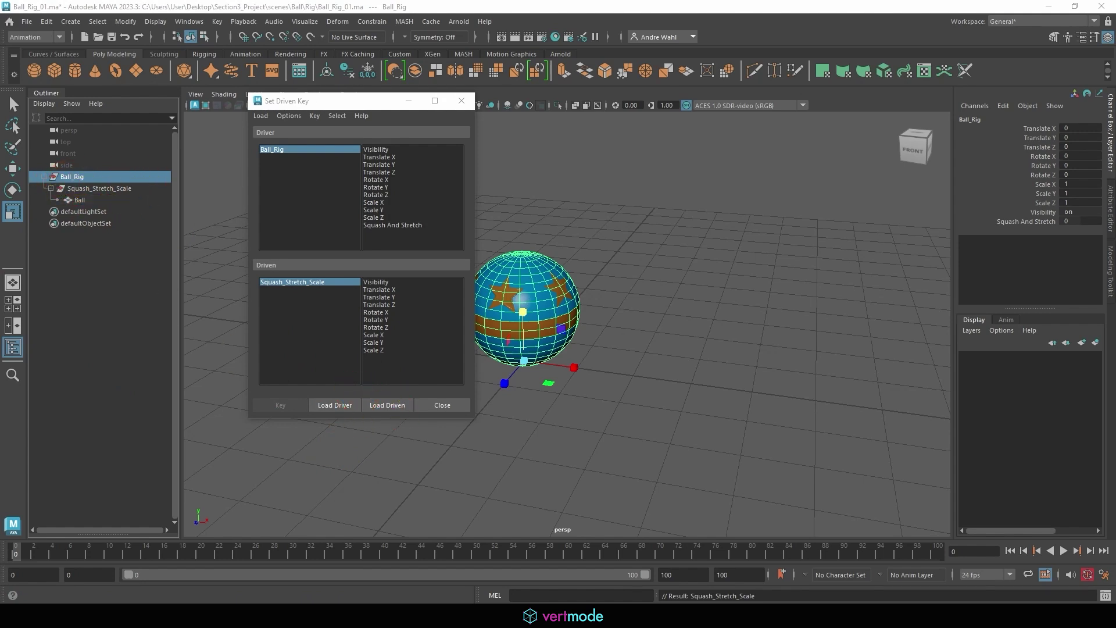
left_click(116, 190)
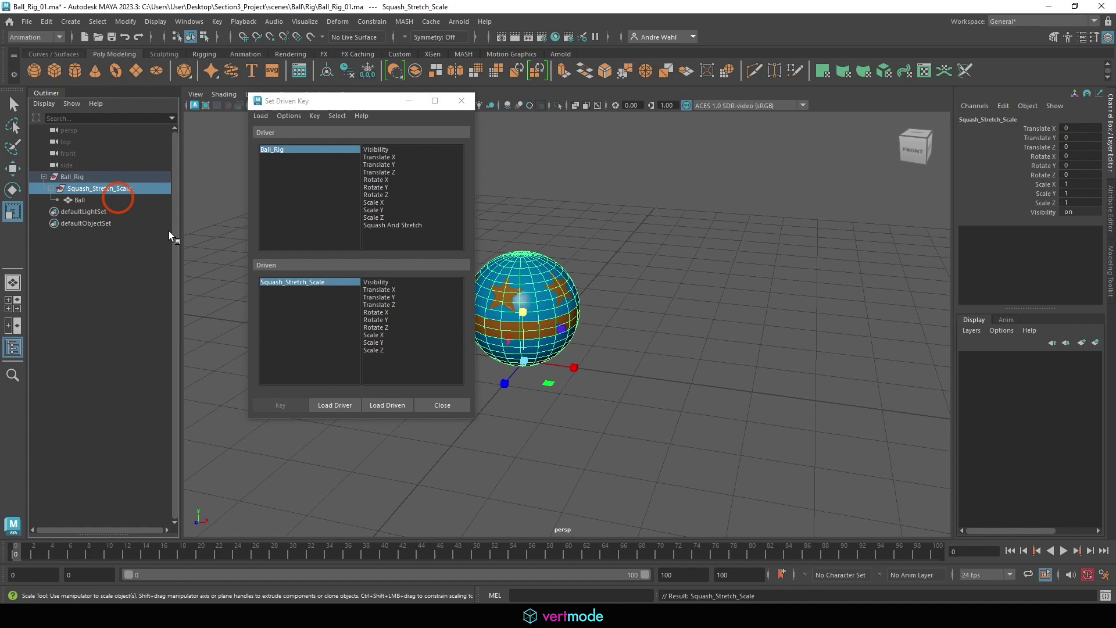
left_click(402, 406)
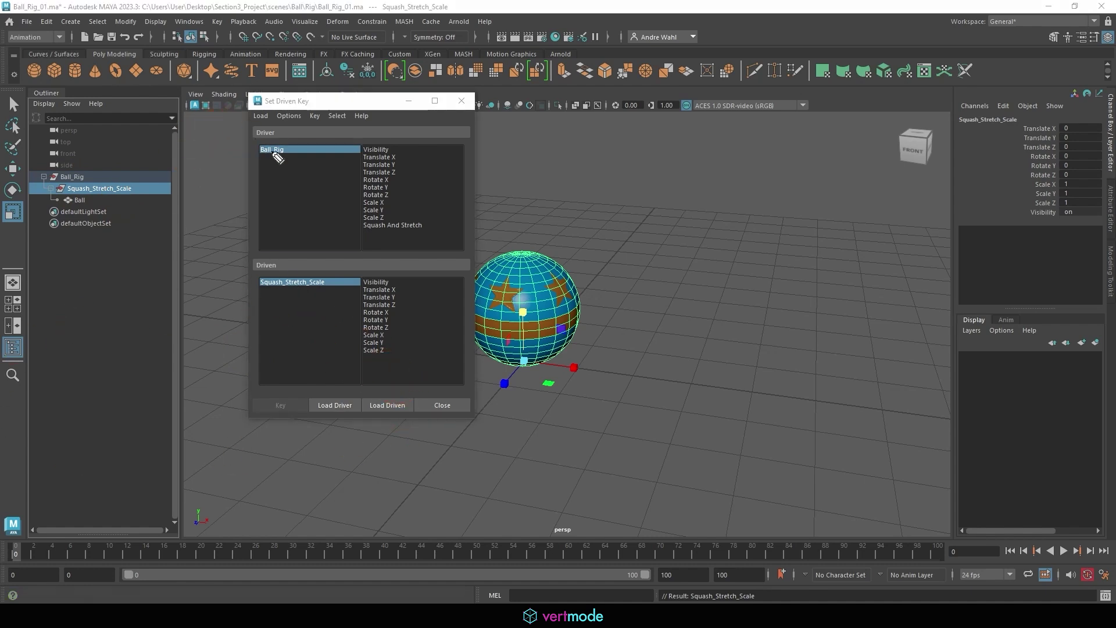
Step: Choose Squash And Stretch as Ball_Rig's driver attribute in the Set Driven Key window
mouse_move(273, 156)
left_mouse_down()
mouse_move(293, 153)
mouse_move(240, 154)
left_mouse_up()
mouse_move(302, 300)
left_mouse_down()
mouse_move(343, 286)
mouse_move(259, 307)
left_mouse_up()
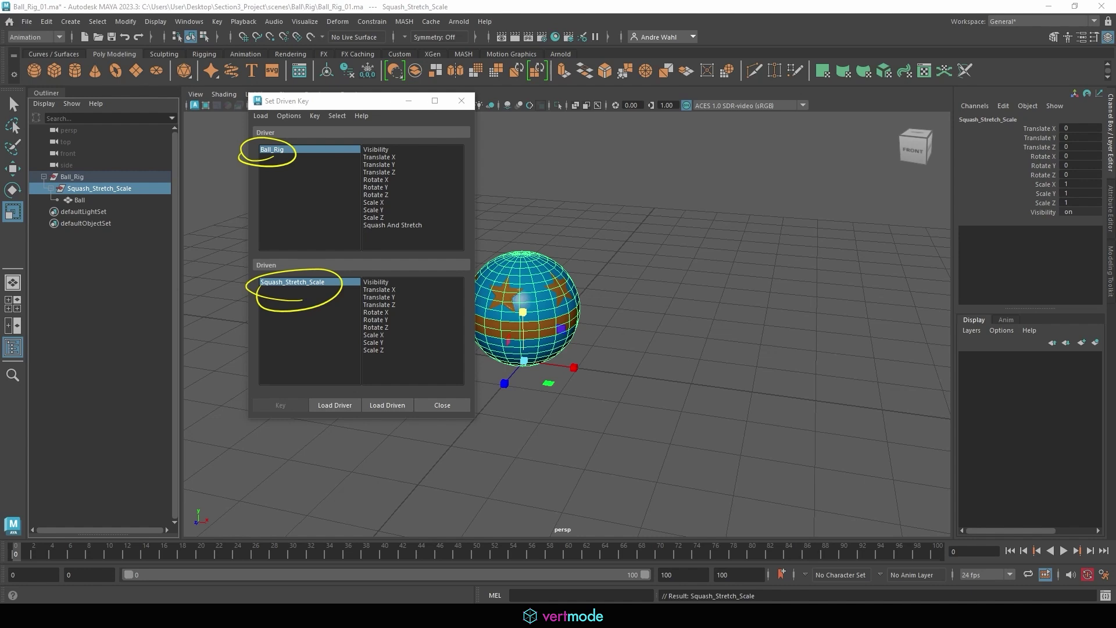
key("Escape")
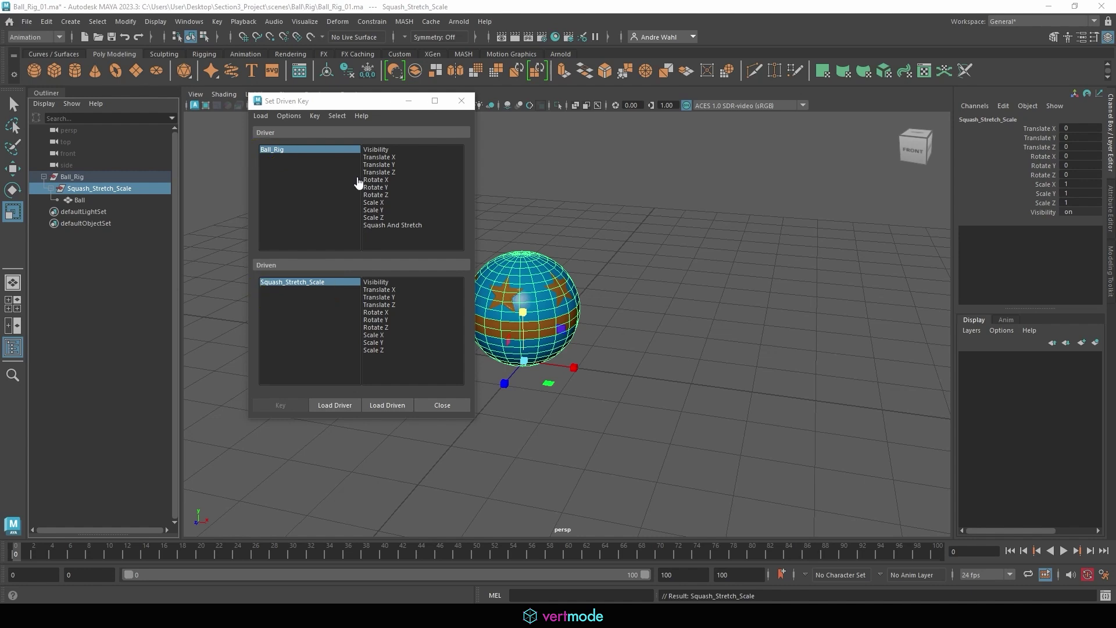
mouse_move(361, 224)
left_mouse_down()
mouse_move(444, 224)
mouse_move(359, 233)
left_mouse_up()
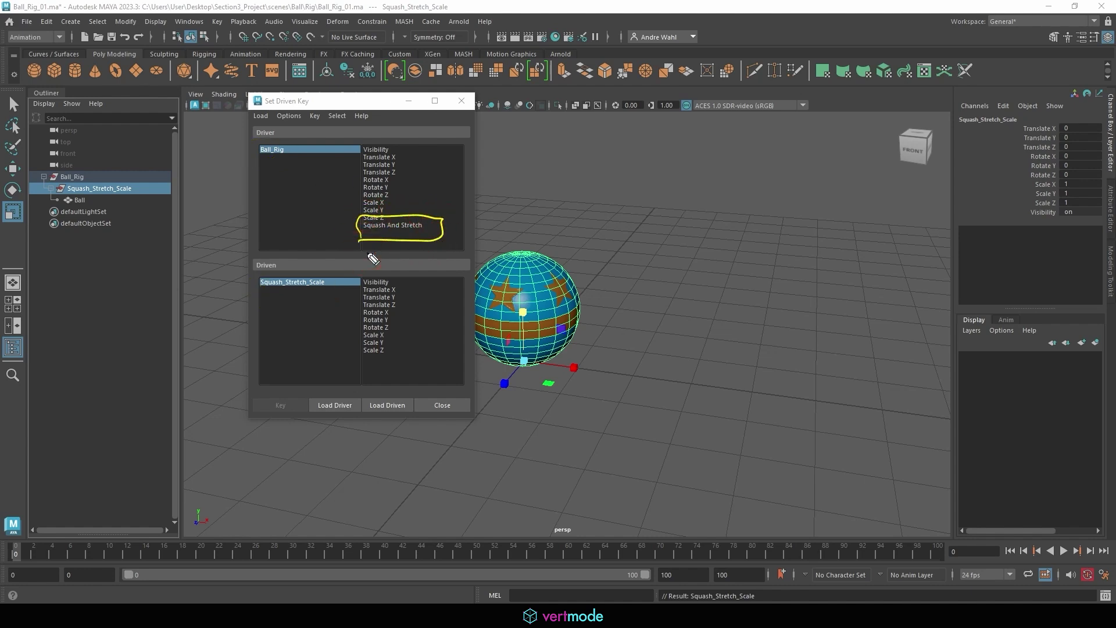
key("Escape")
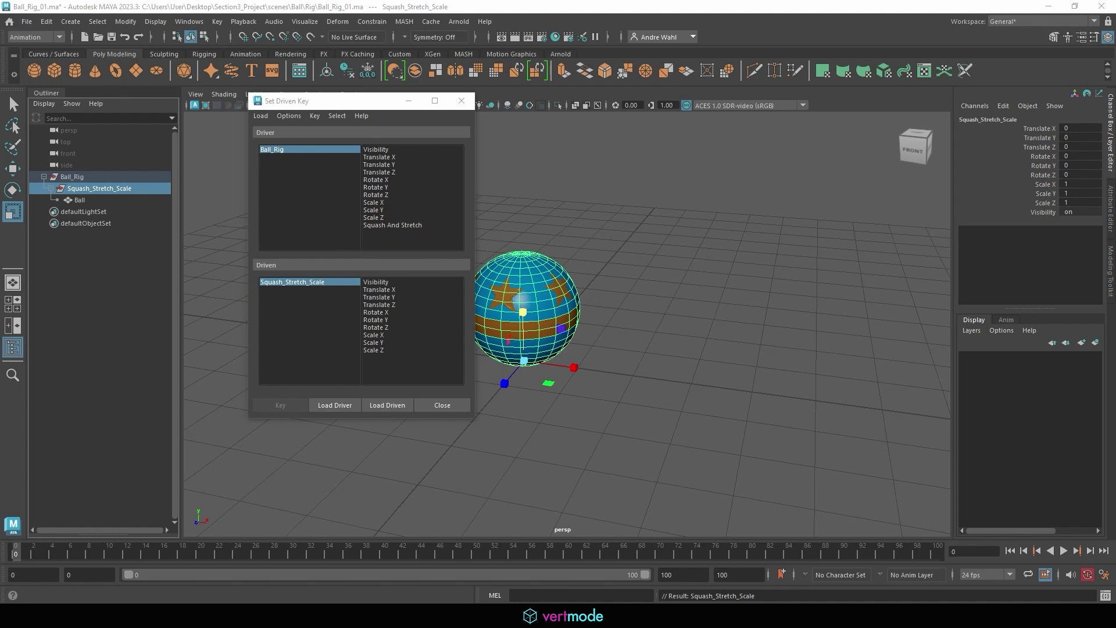
left_click(392, 225)
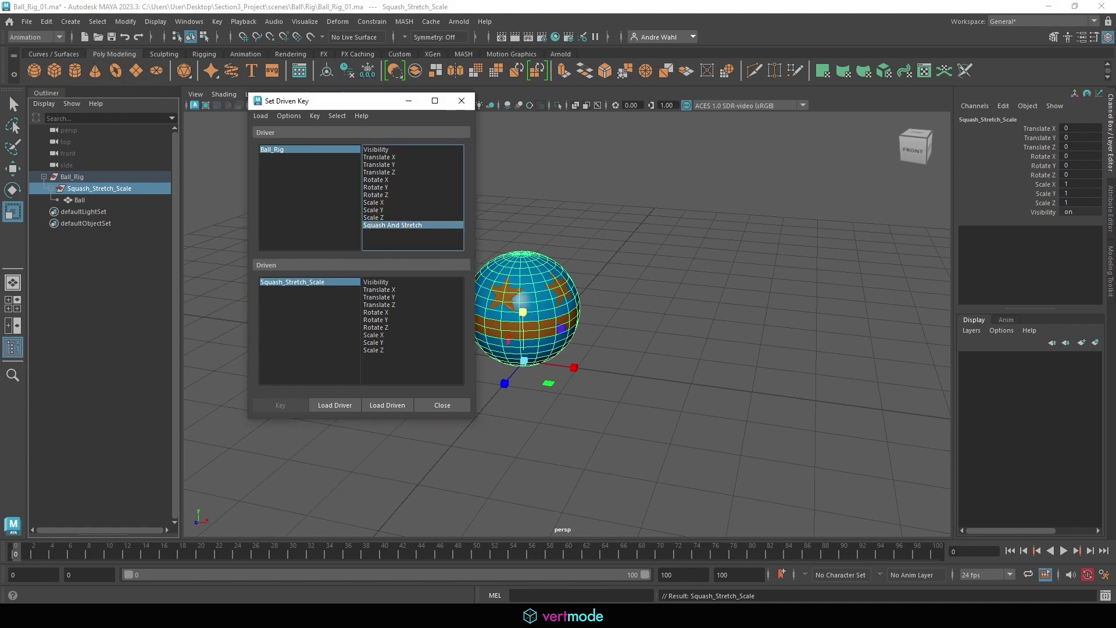
Step: Choose Scale X, Scale Y and Scale Z as the driven attributes of Squash_Stretch_Scale
key("ctrl+2")
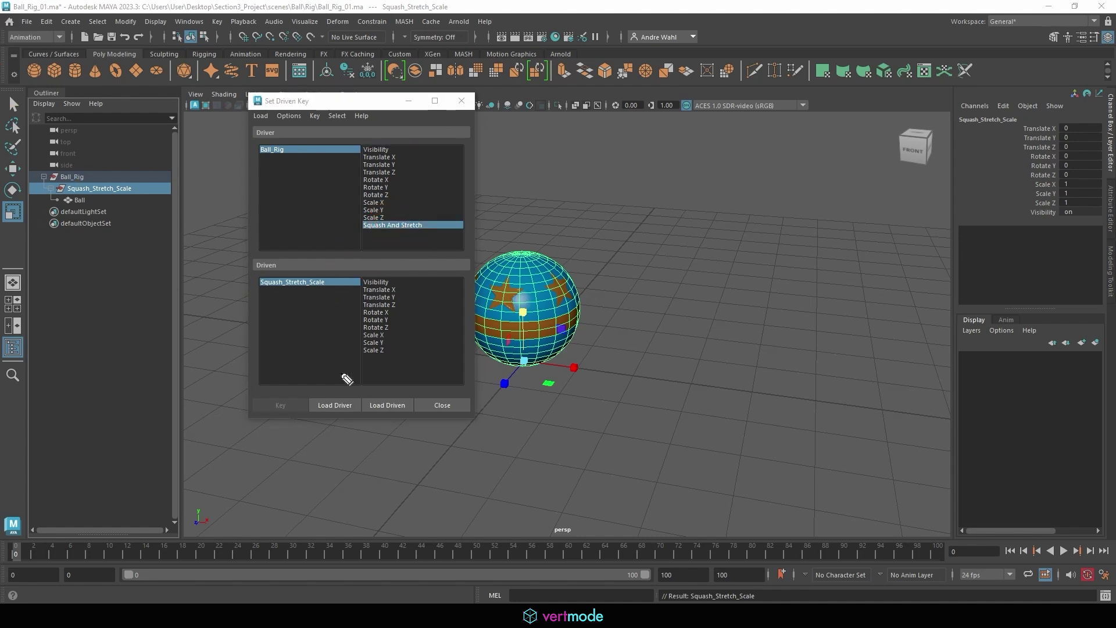
mouse_move(358, 358)
left_mouse_down()
mouse_move(391, 330)
mouse_move(380, 354)
mouse_move(351, 360)
left_mouse_up()
key("Escape")
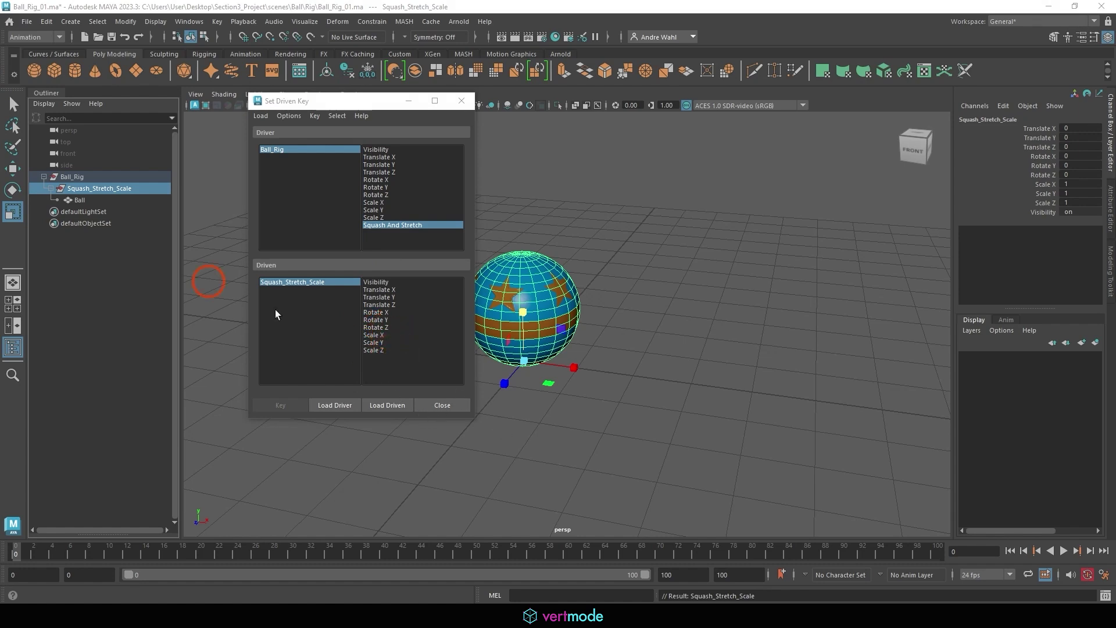
left_click(378, 335)
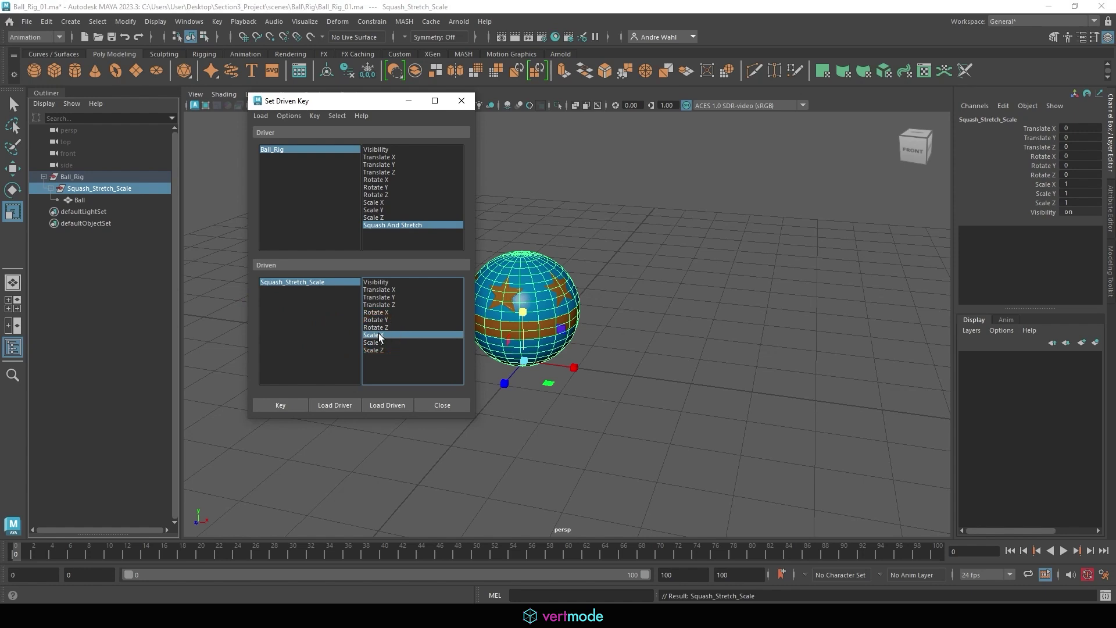
left_click_drag(378, 345, 383, 350)
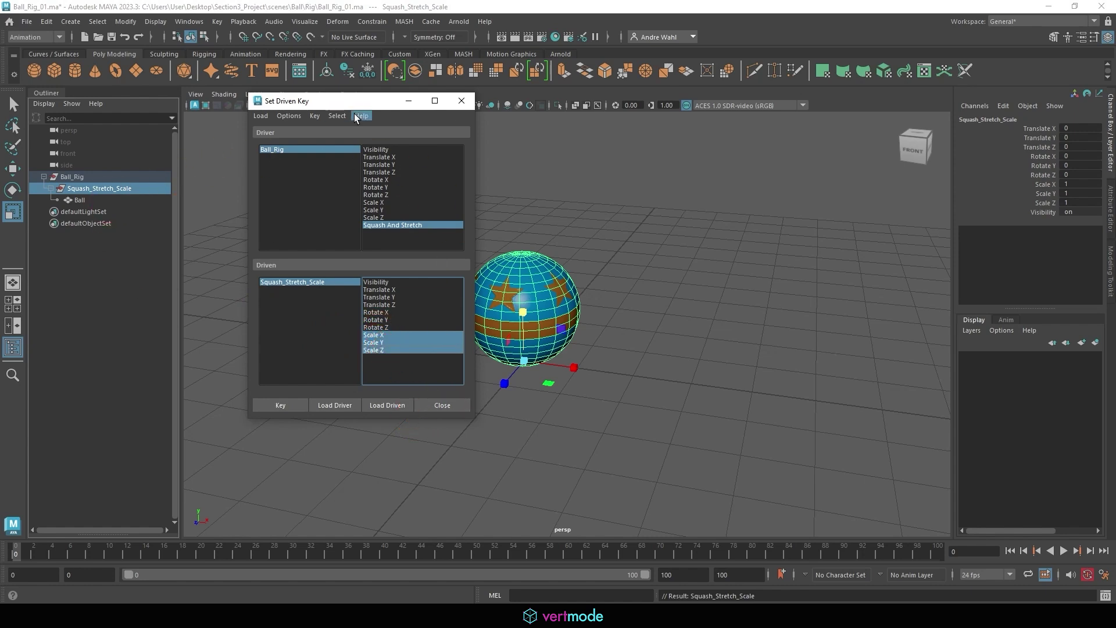
key("ctrl+2")
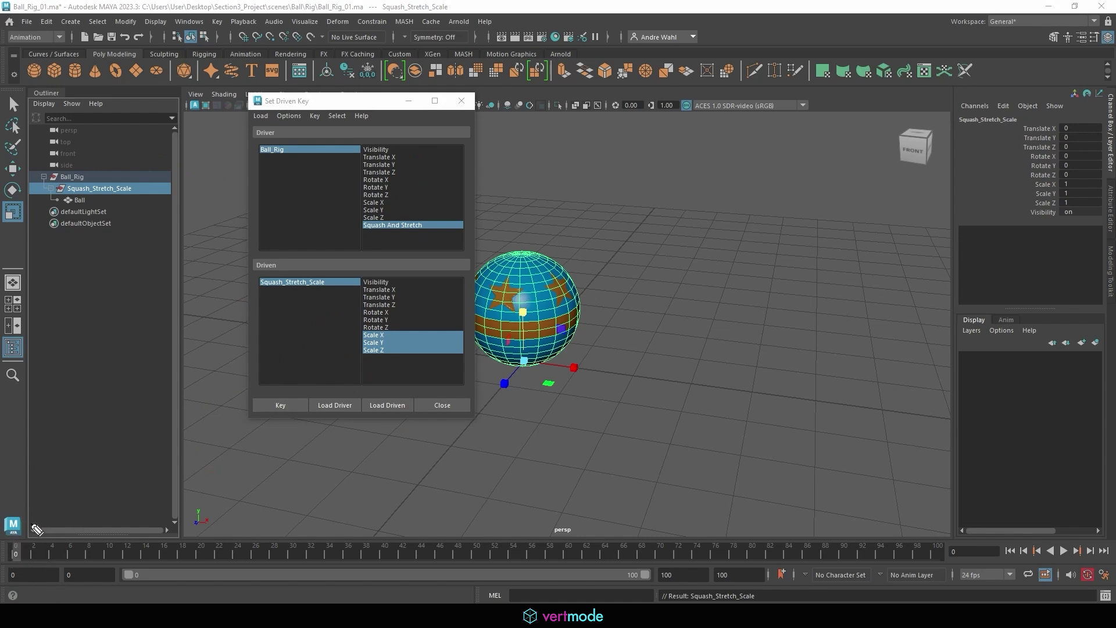
mouse_move(13, 489)
left_mouse_down()
mouse_move(15, 525)
mouse_move(20, 509)
left_mouse_up()
left_click_drag(25, 461, 30, 489)
mouse_move(42, 468)
left_mouse_down()
mouse_move(43, 486)
mouse_move(86, 494)
left_mouse_up()
mouse_move(20, 544)
left_mouse_down()
mouse_move(12, 564)
mouse_move(135, 549)
mouse_move(473, 550)
mouse_move(470, 560)
mouse_move(512, 540)
left_mouse_up()
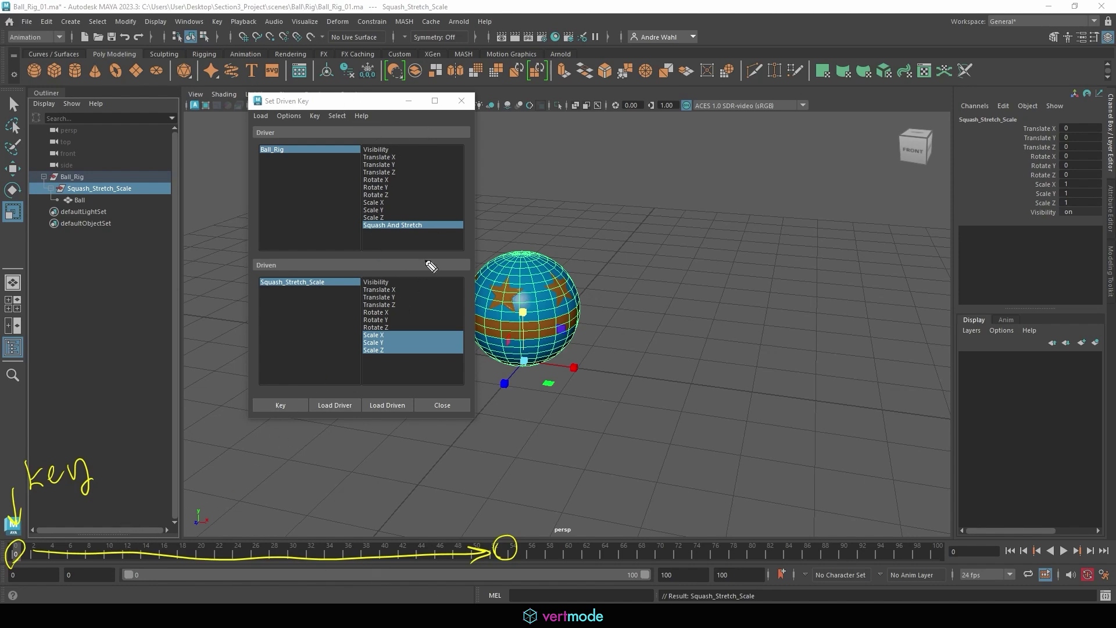
mouse_move(357, 234)
left_mouse_down()
mouse_move(358, 217)
mouse_move(435, 221)
mouse_move(433, 233)
mouse_move(351, 236)
left_mouse_up()
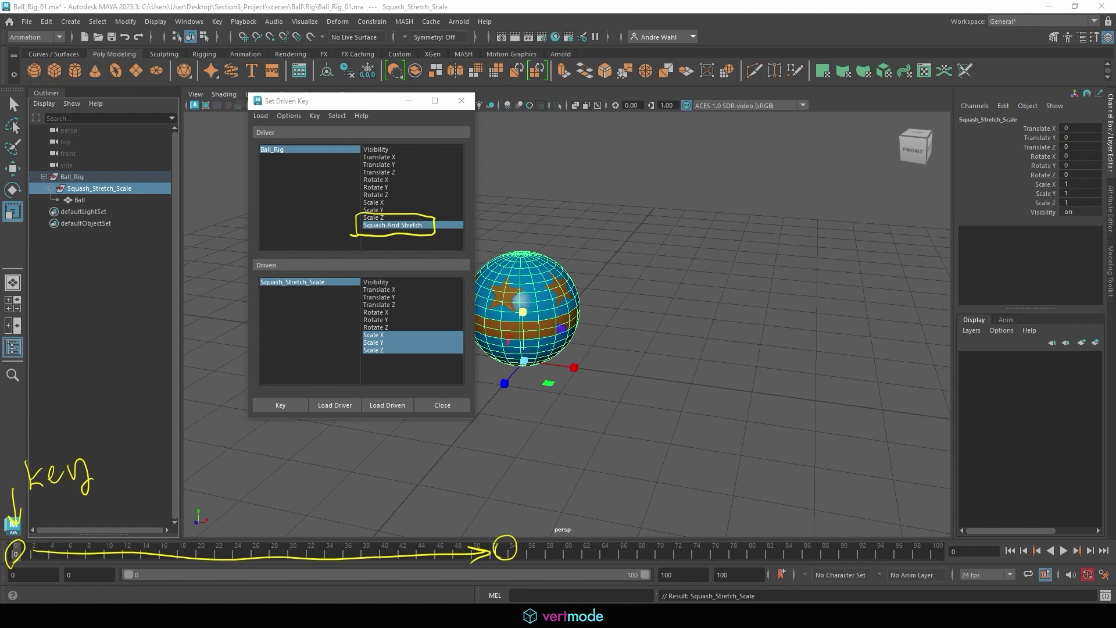
key("Escape")
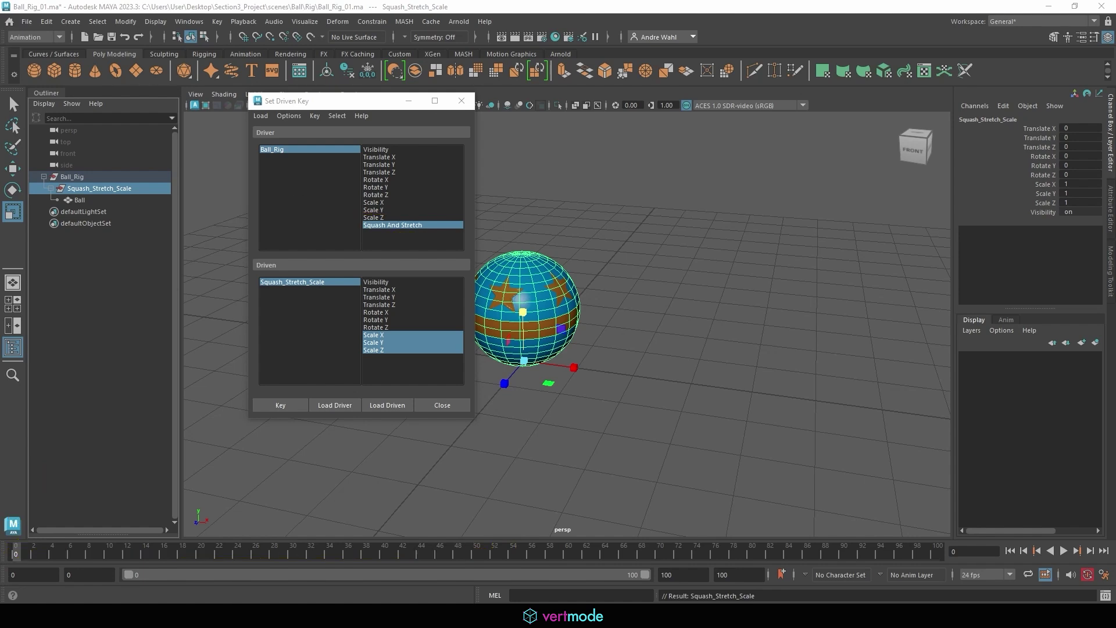
Step: Select Ball_Rig as driver with Squash And Stretch and set the neutral-pose driven key on Squash_Stretch_Scale's Scale X, Y and Z
left_click(382, 235)
key("ctrl+shift+3")
left_click(284, 152)
left_click(399, 227)
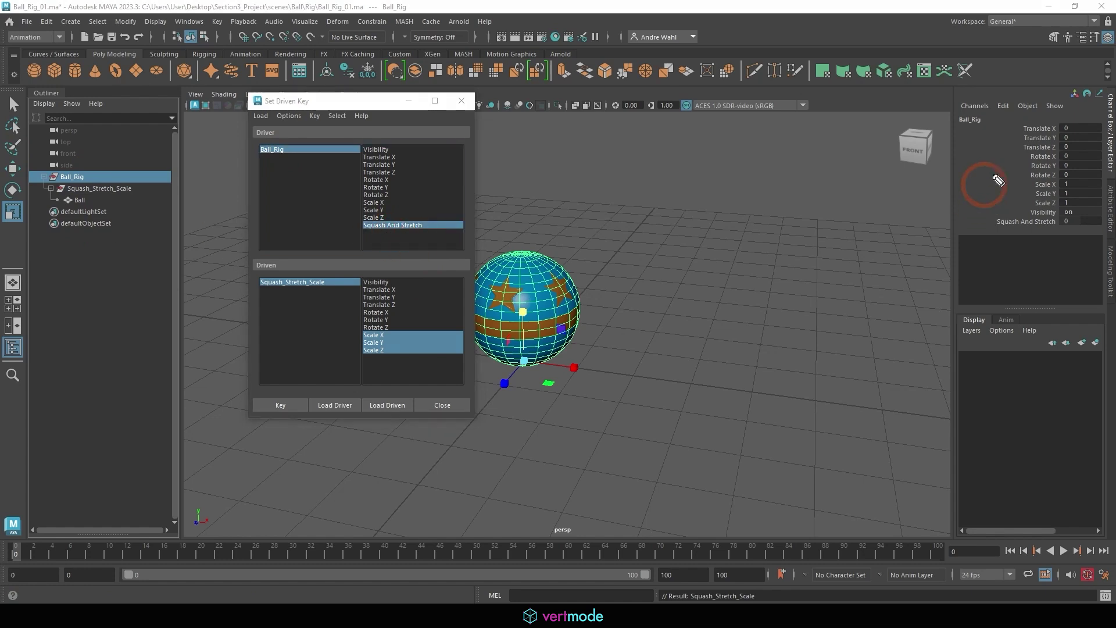
mouse_move(996, 232)
left_mouse_down()
mouse_move(1079, 210)
mouse_move(977, 234)
left_mouse_up()
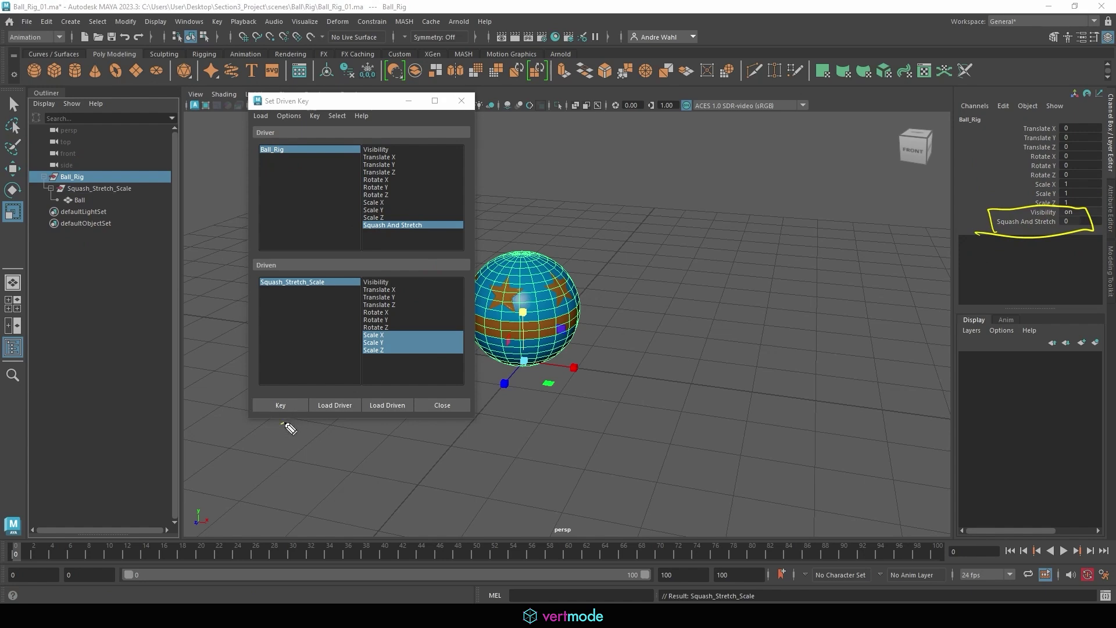
mouse_move(286, 428)
left_mouse_down()
mouse_move(297, 426)
mouse_move(261, 429)
left_mouse_up()
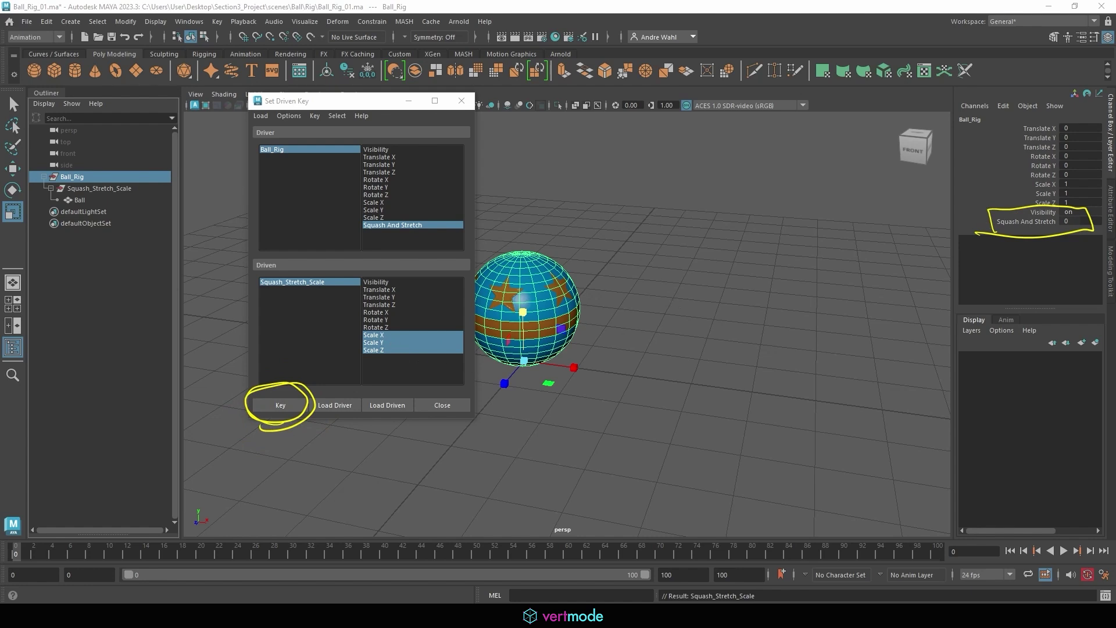
left_click(271, 406)
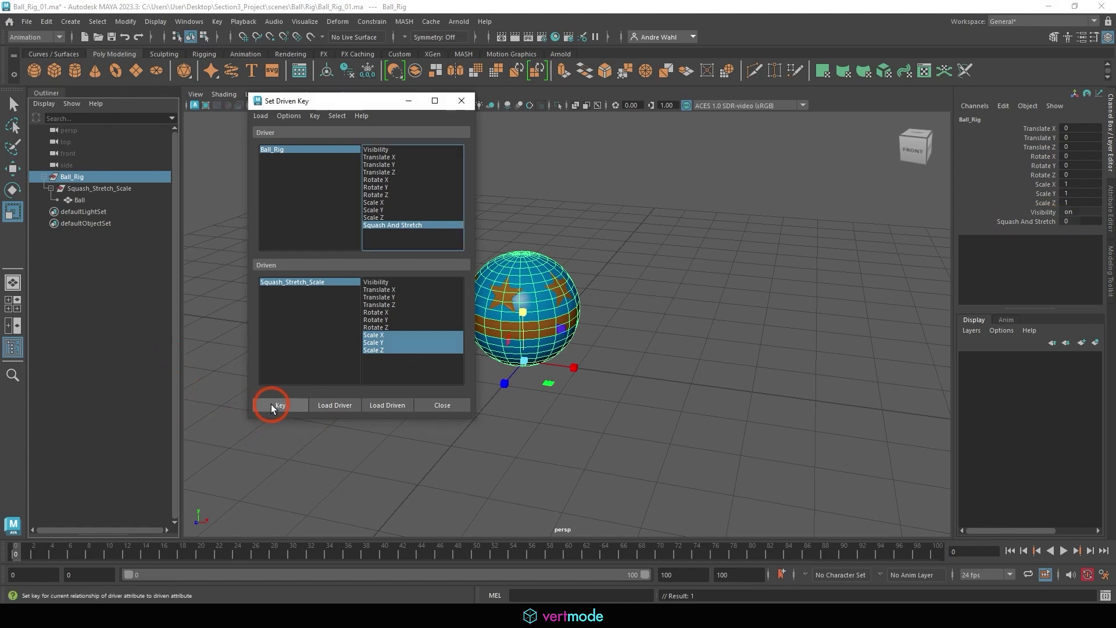
Step: Select Squash_Stretch_Scale and examine its Scale X, Y and Z channels for driven keys
left_click(89, 188)
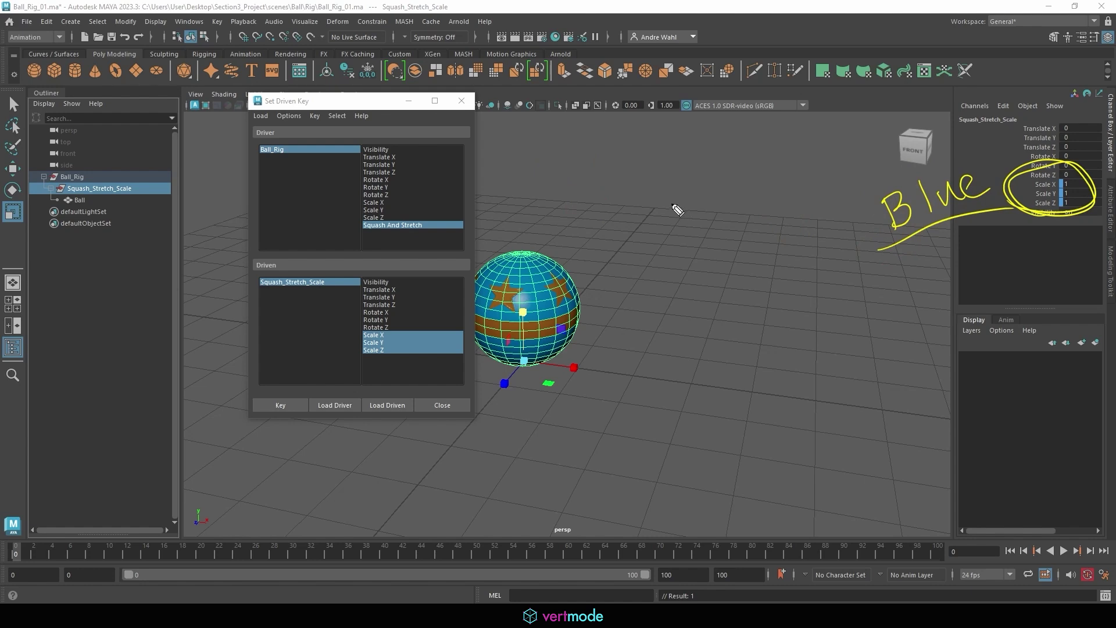
mouse_move(927, 242)
left_mouse_down()
mouse_move(916, 268)
mouse_move(944, 259)
left_mouse_up()
mouse_move(933, 238)
left_mouse_down()
mouse_move(944, 261)
mouse_move(986, 246)
left_mouse_up()
key("Escape")
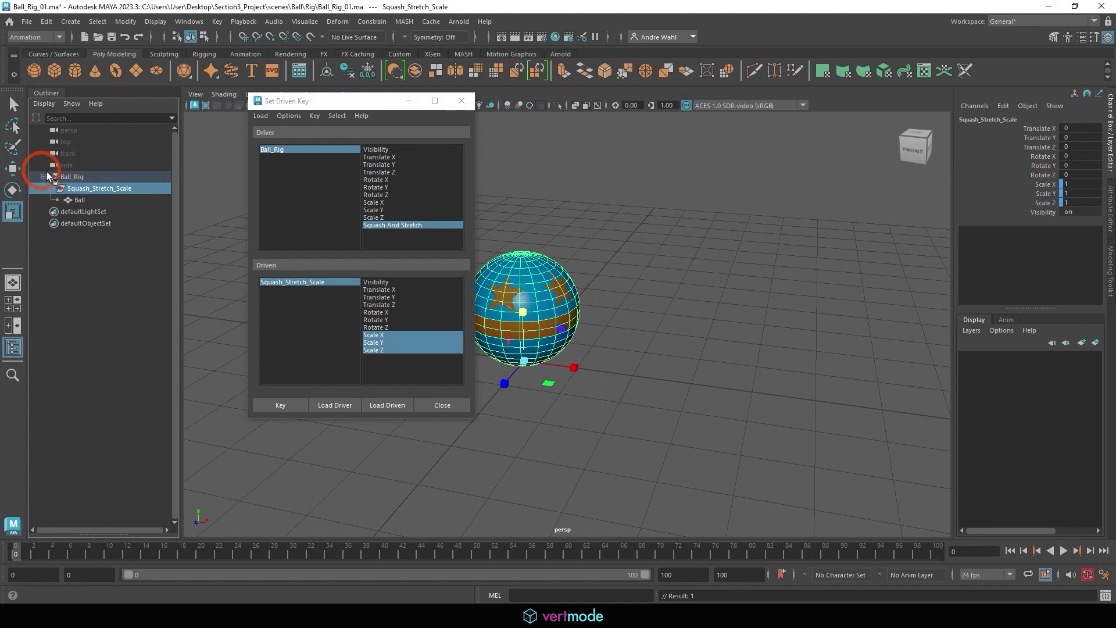
Step: Select Ball_Rig and set its Squash And Stretch attribute to -10
left_click(65, 167)
left_click(66, 176)
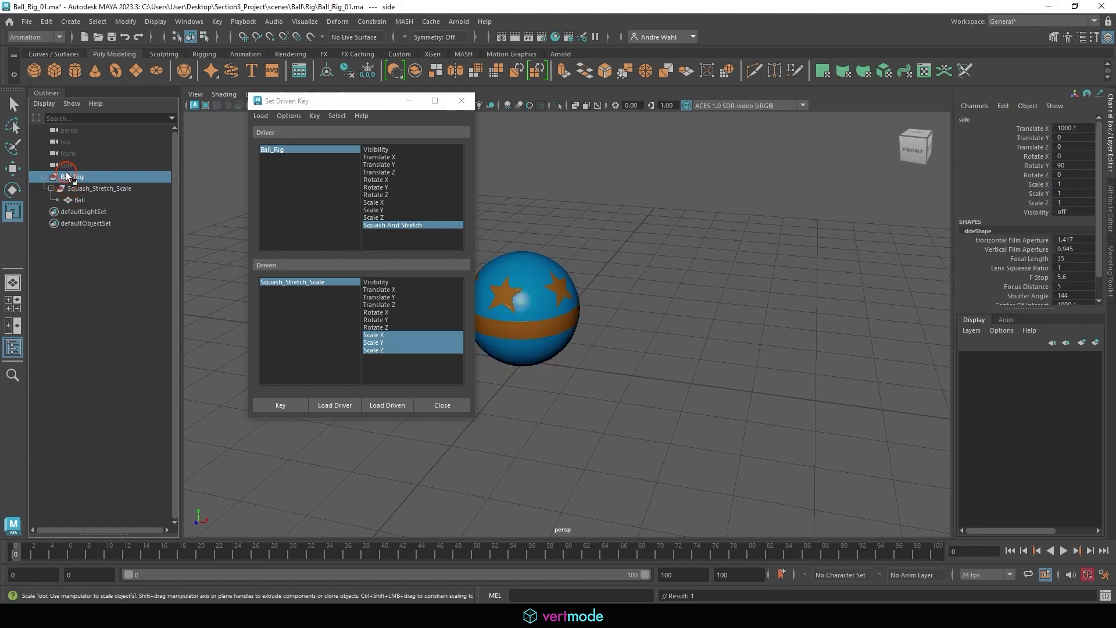
left_click(1012, 232)
left_click(1031, 221)
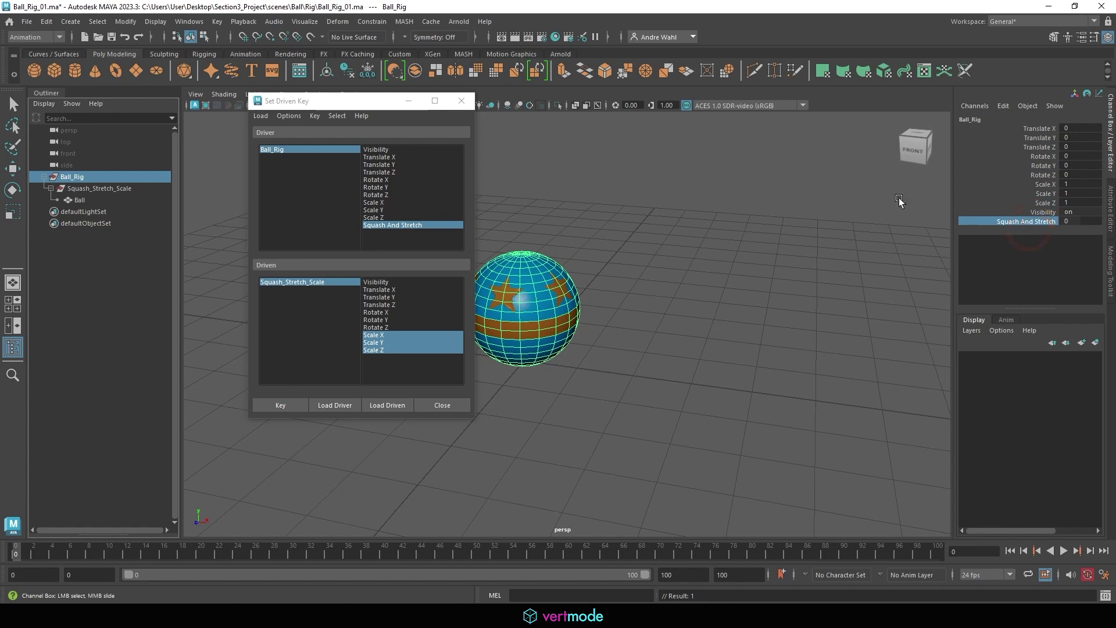
left_click(643, 142)
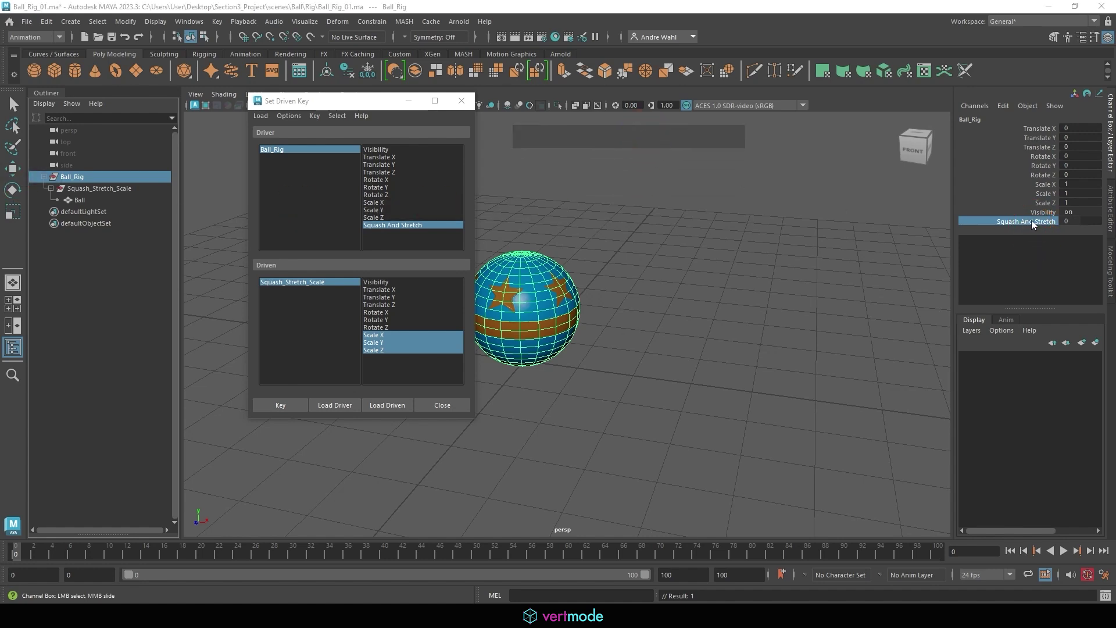
middle_click_drag(1039, 220, 911, 230)
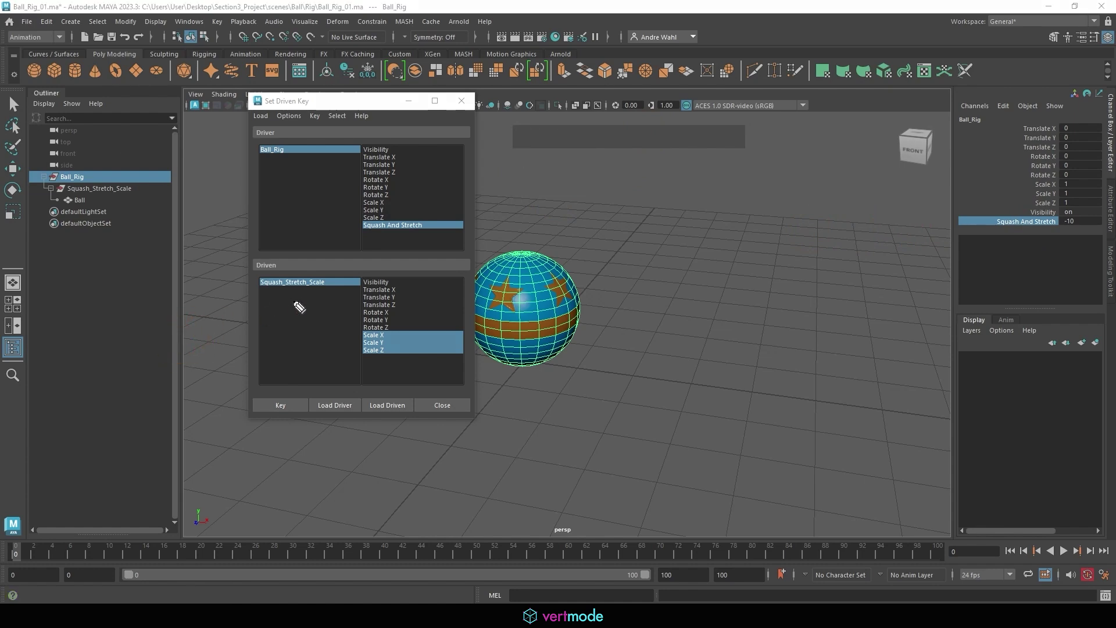
Step: Select the driven Squash_Stretch_Scale group and set its Scale Y to 0.25
mouse_move(299, 298)
left_mouse_down()
mouse_move(288, 261)
mouse_move(340, 287)
left_mouse_up()
mouse_move(340, 287)
right_mouse_down()
mouse_move(316, 269)
mouse_move(274, 308)
right_mouse_up()
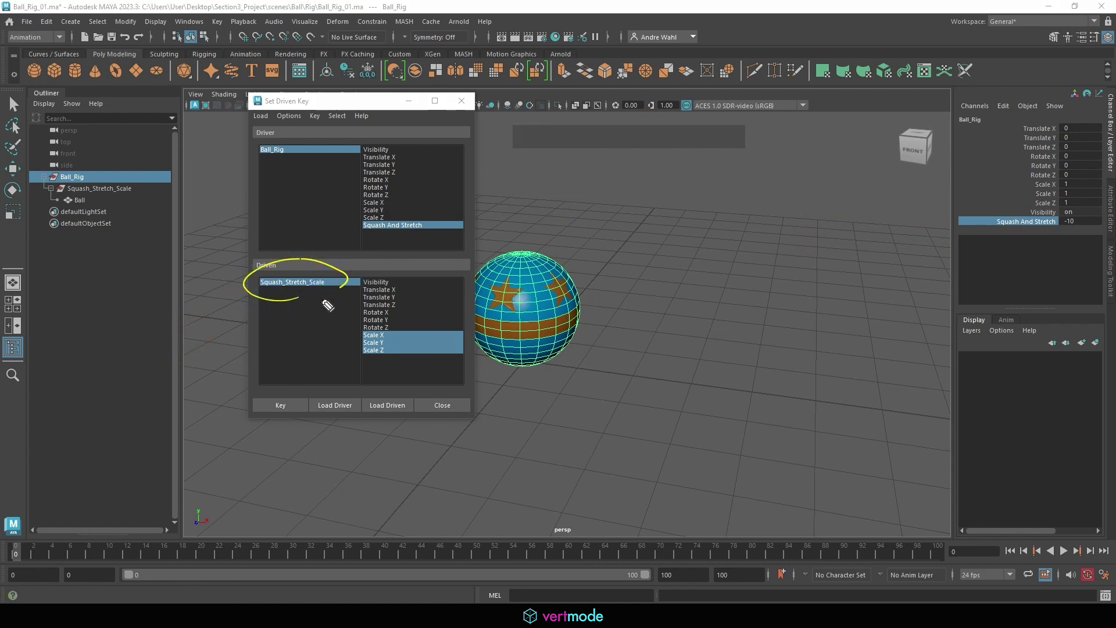
mouse_move(313, 298)
left_mouse_down()
mouse_move(344, 291)
mouse_move(287, 260)
left_mouse_up()
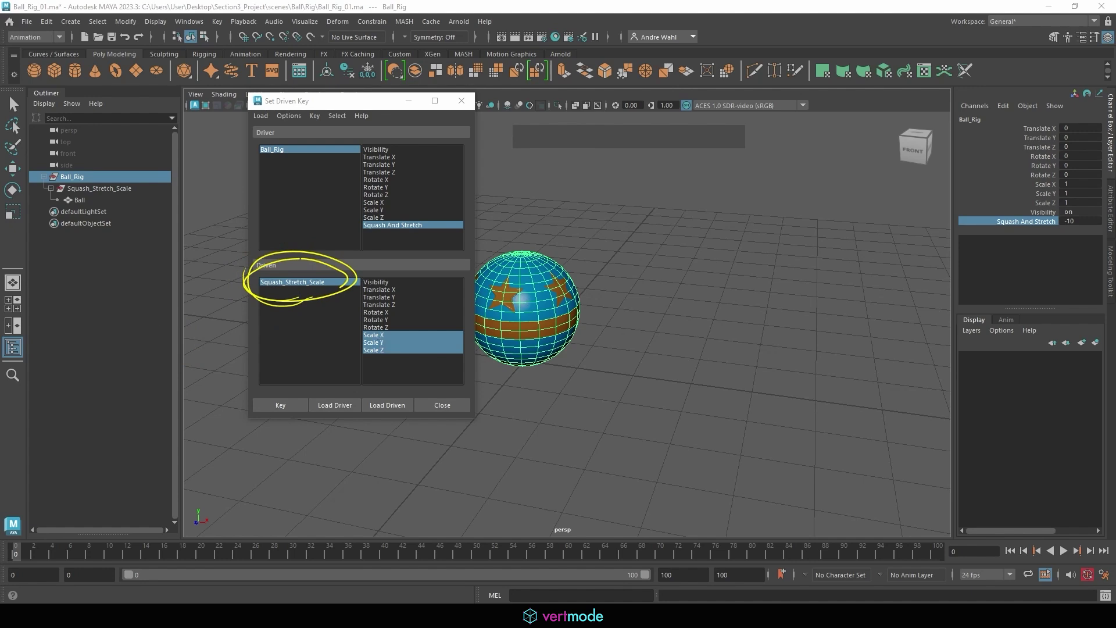
left_click(290, 282)
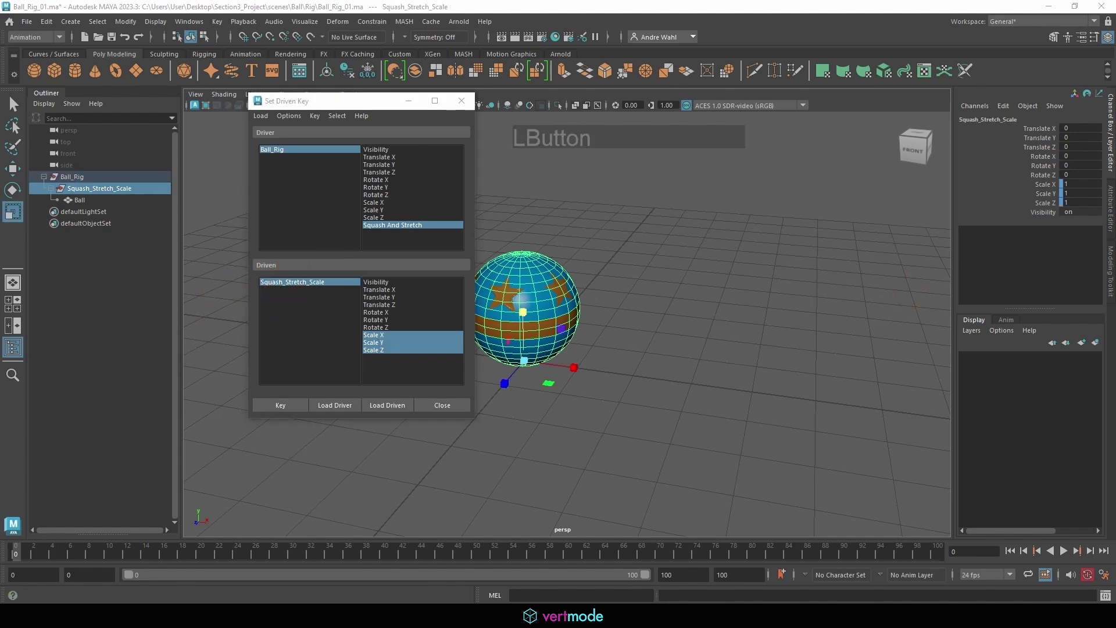
left_click_drag(1017, 174, 1004, 200)
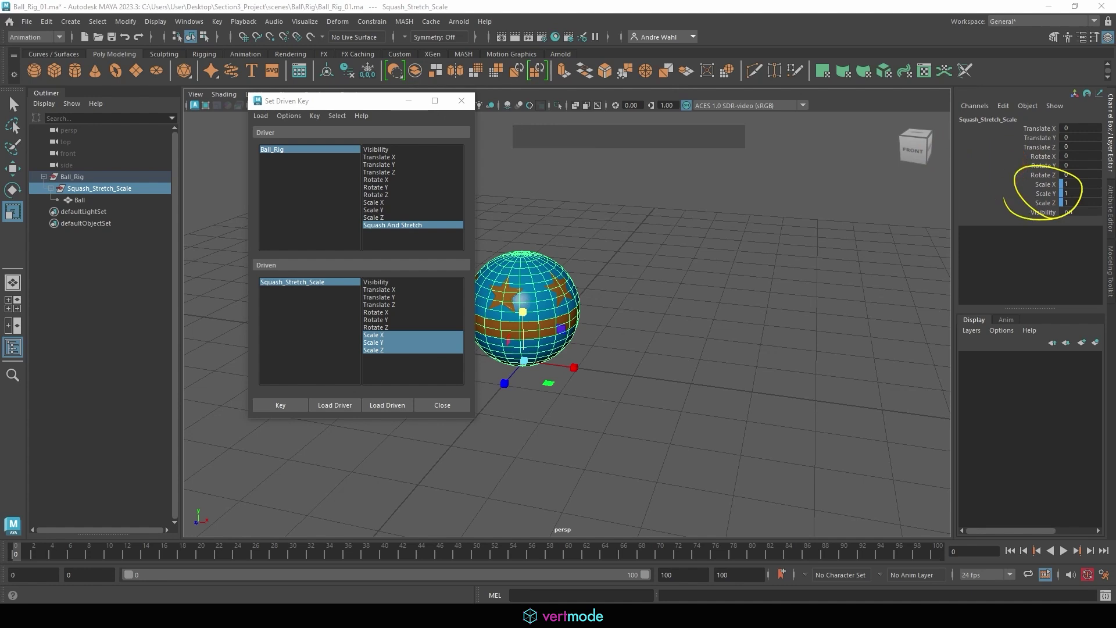
left_click(445, 162)
left_click(1115, 227)
left_click(1089, 195)
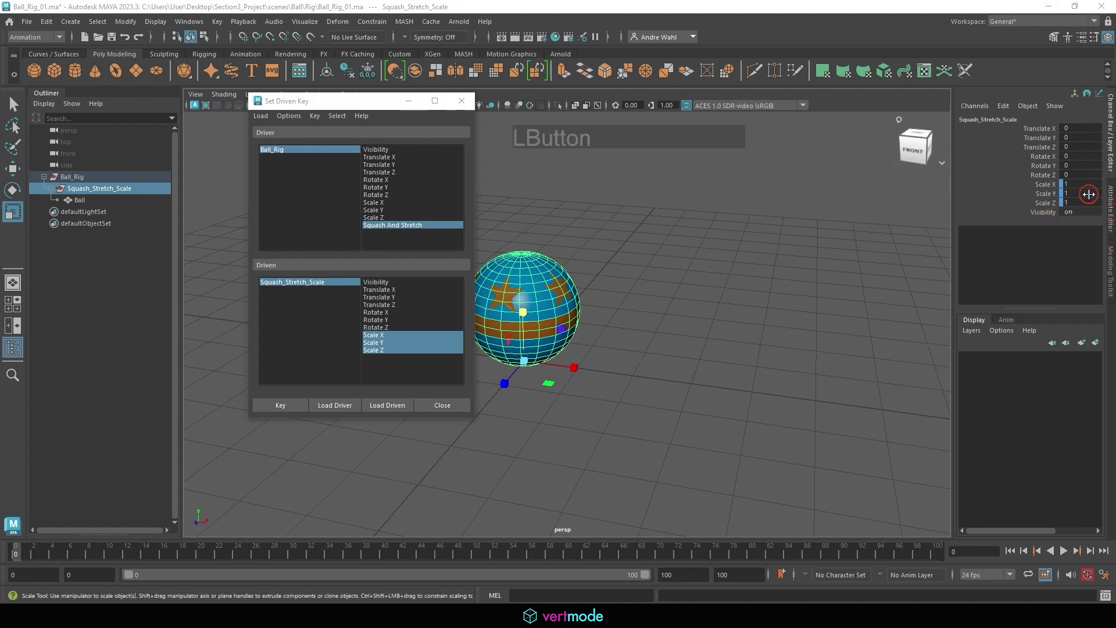
type(".")
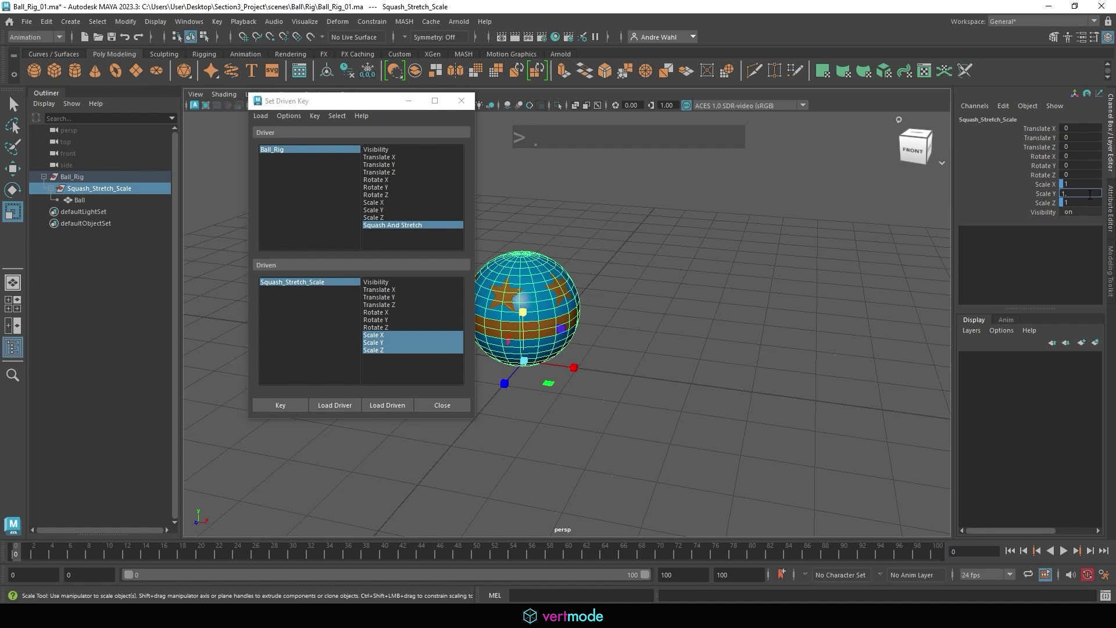
key("BackSpace")
key("BackSpace")
type("0.25")
key("KP_Enter")
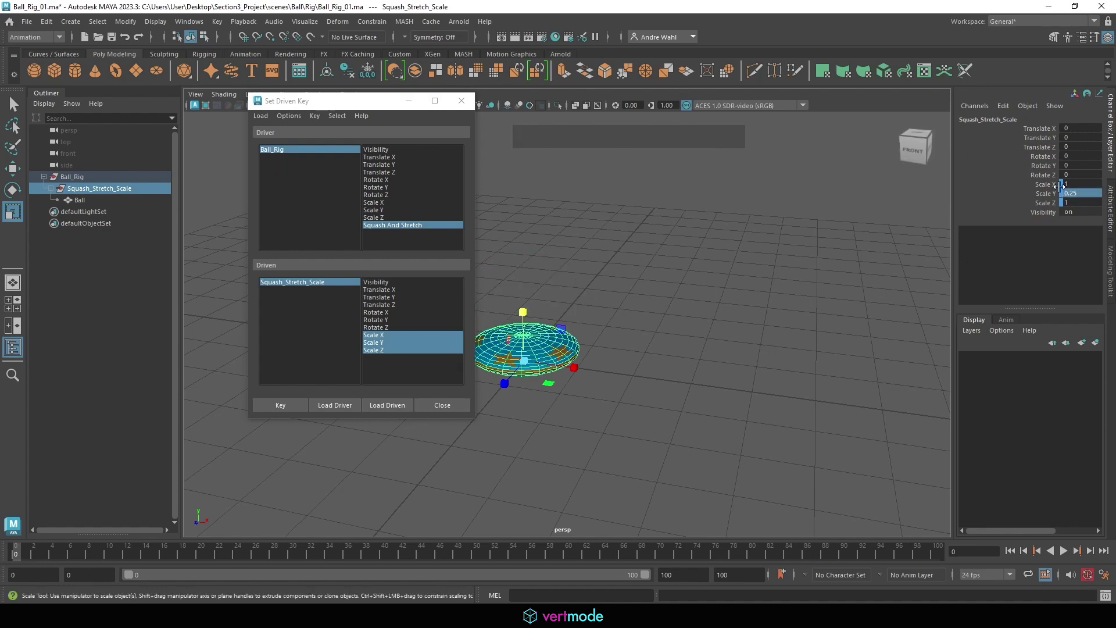
Step: Set the Squash_Stretch_Scale group's Scale X and Scale Z to 1.75
left_click(1079, 182)
type("1.75")
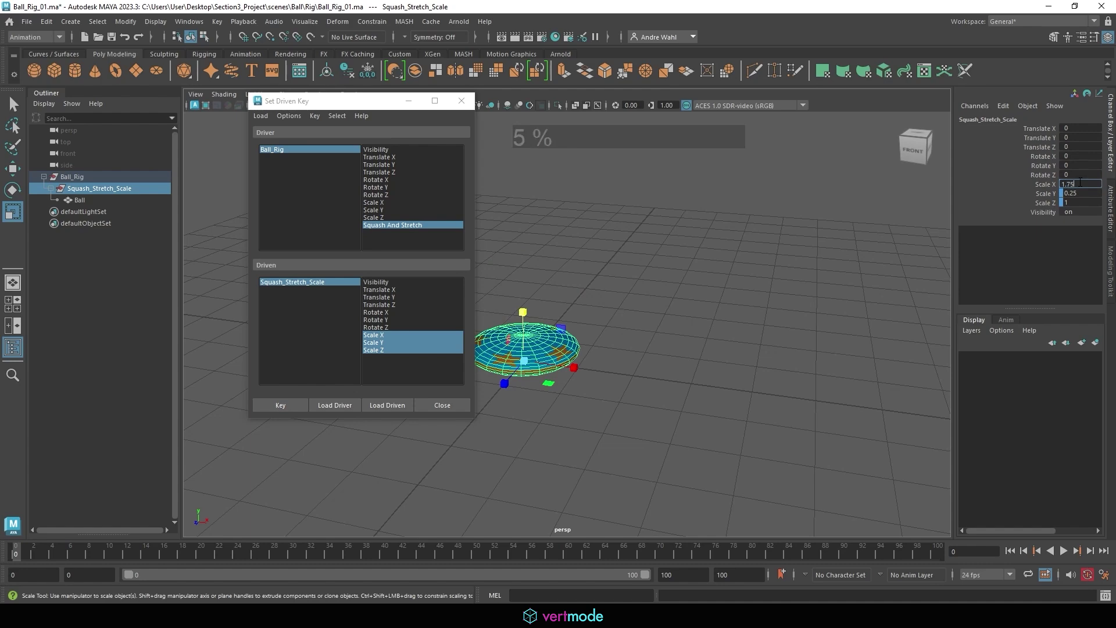
key("KP_Enter")
left_click(1086, 202)
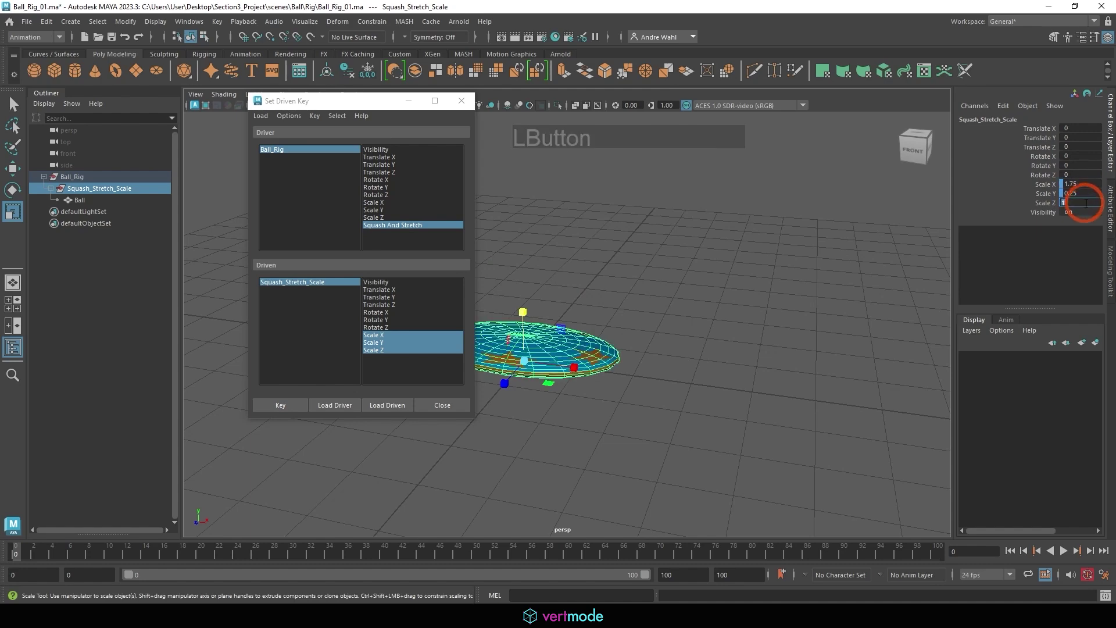
type("1.75")
key("KP_Enter")
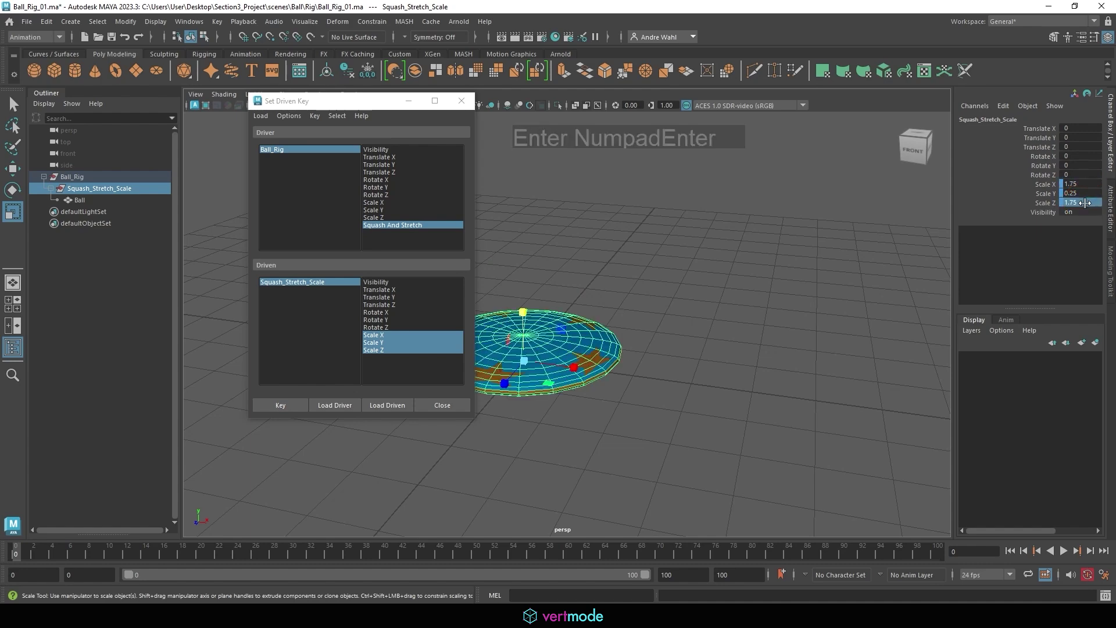
middle_click_drag(521, 267, 654, 280, "alt")
mouse_move(653, 281)
left_mouse_down("alt")
mouse_move(645, 250)
mouse_move(655, 279)
left_mouse_up("alt")
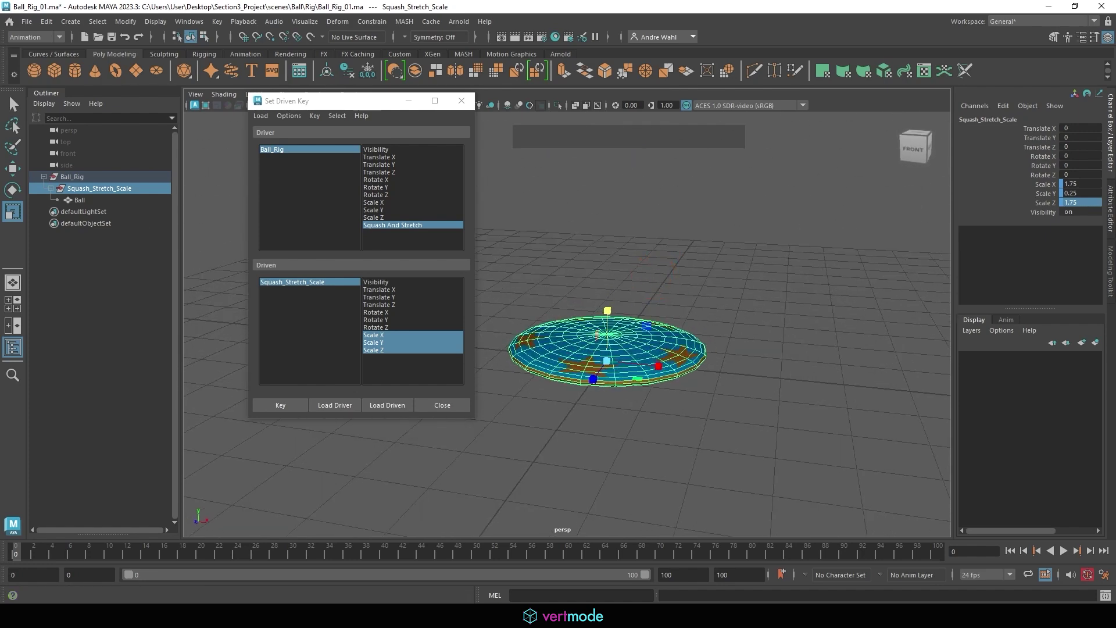
Step: Set the squashed-pose driven key on Squash_Stretch_Scale's Scale X, Y and Z against Ball_Rig's Squash And Stretch
mouse_move(293, 222)
left_mouse_down()
mouse_move(203, 125)
mouse_move(235, 205)
left_mouse_up()
left_click_drag(344, 383, 240, 312)
left_click_drag(276, 431, 238, 425)
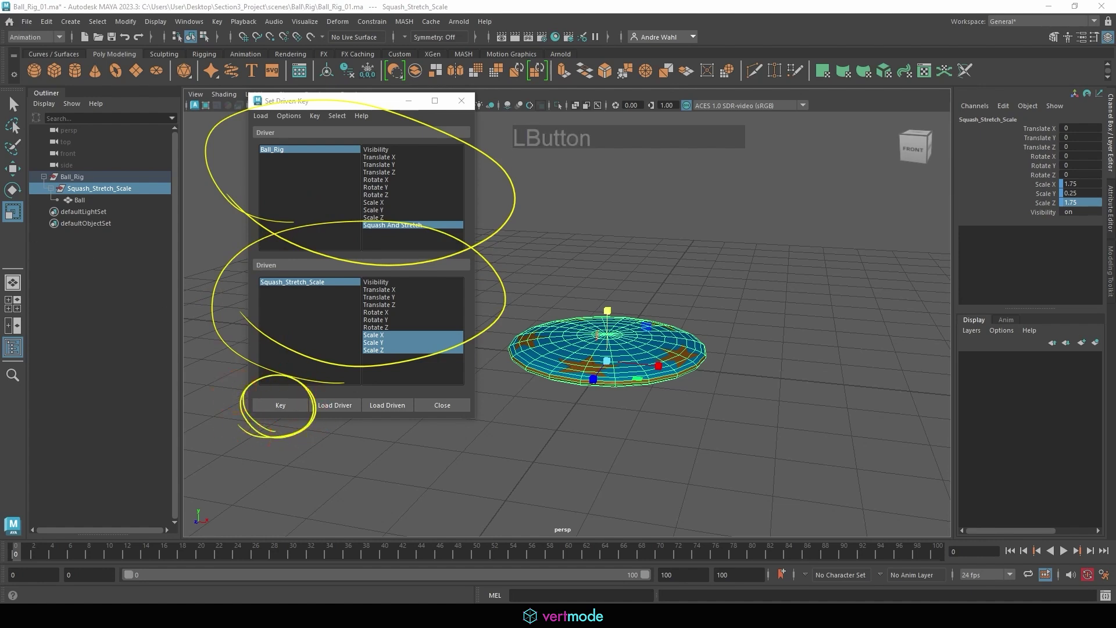
left_click(75, 284)
left_click(278, 404)
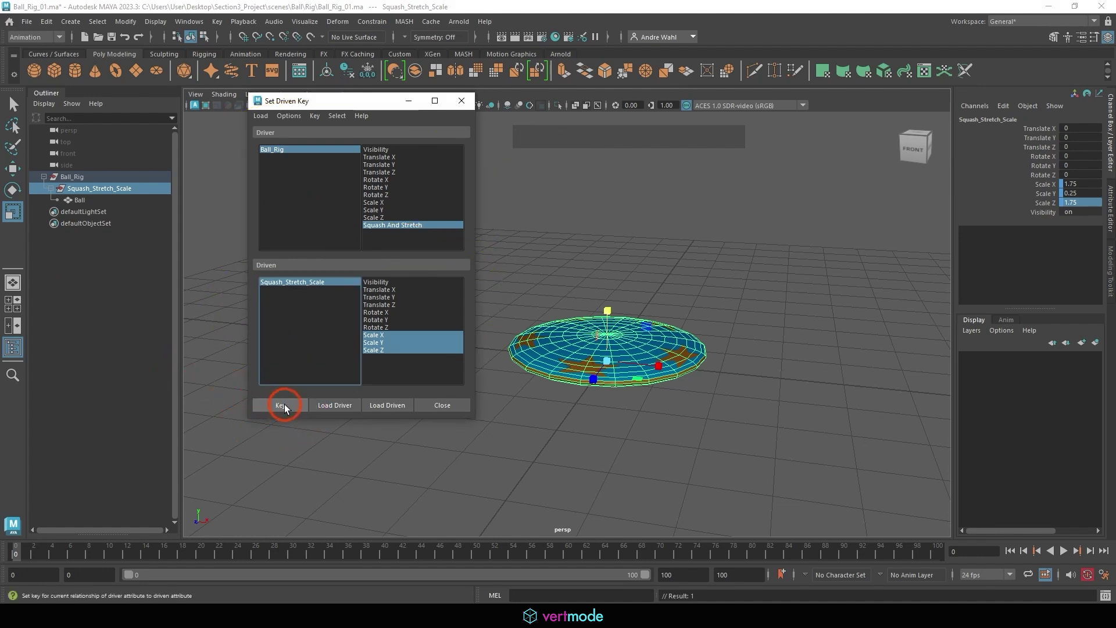
Step: Select Ball_Rig, scrub its Squash And Stretch attribute to test the squash, and leave it at 10
left_click(270, 155)
left_click(269, 149)
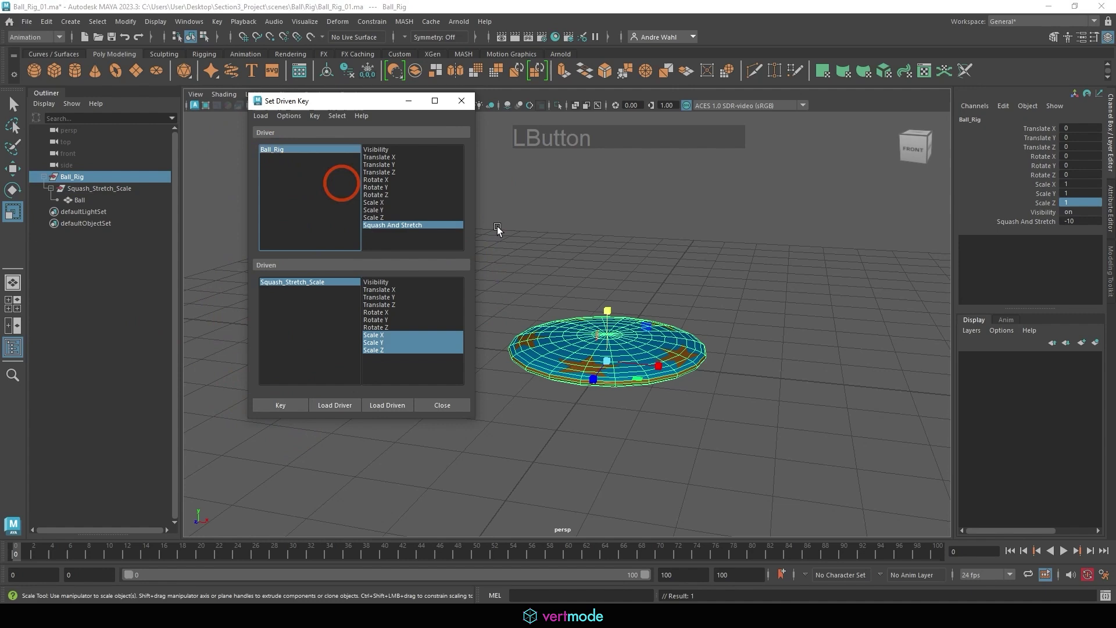
left_click(1026, 221)
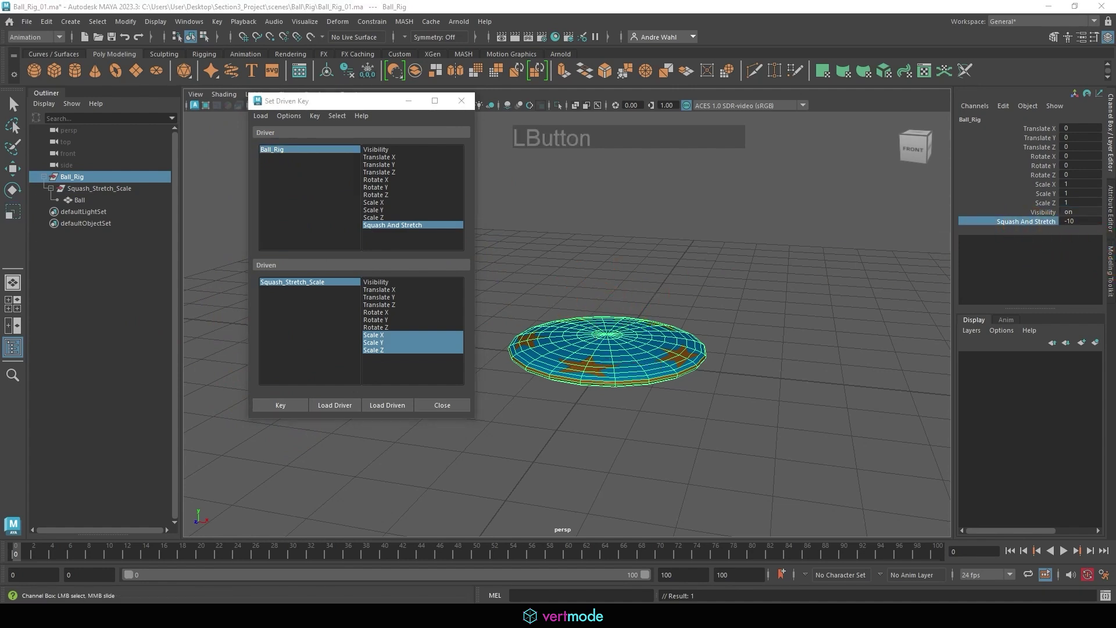
mouse_move(1015, 237)
left_mouse_down()
mouse_move(1079, 241)
mouse_move(1060, 255)
left_mouse_up()
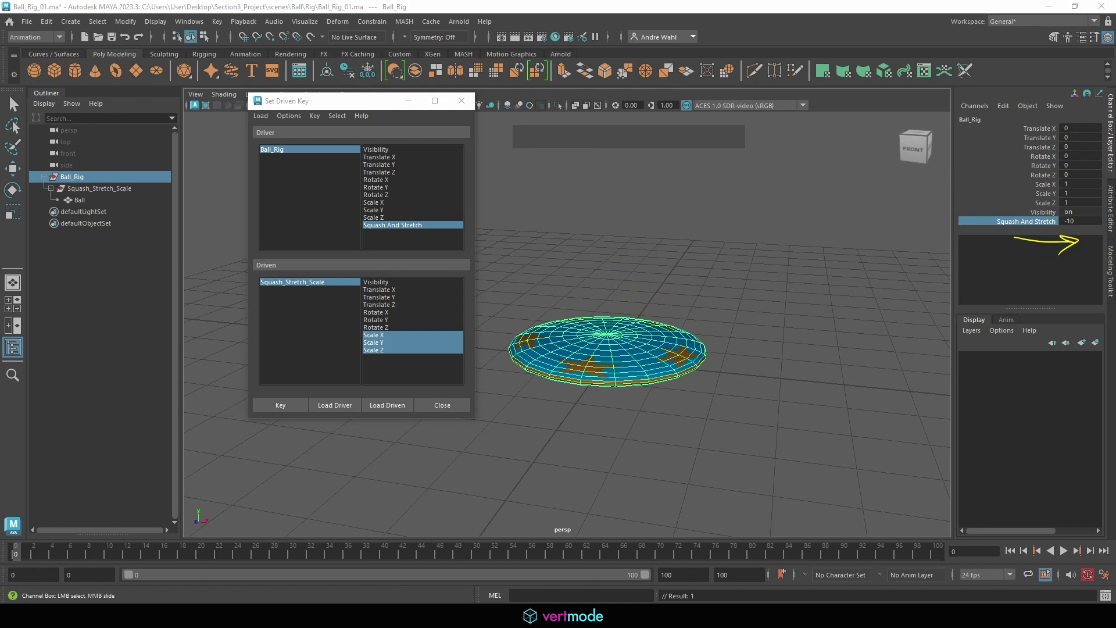
key("Escape")
left_click(1007, 220)
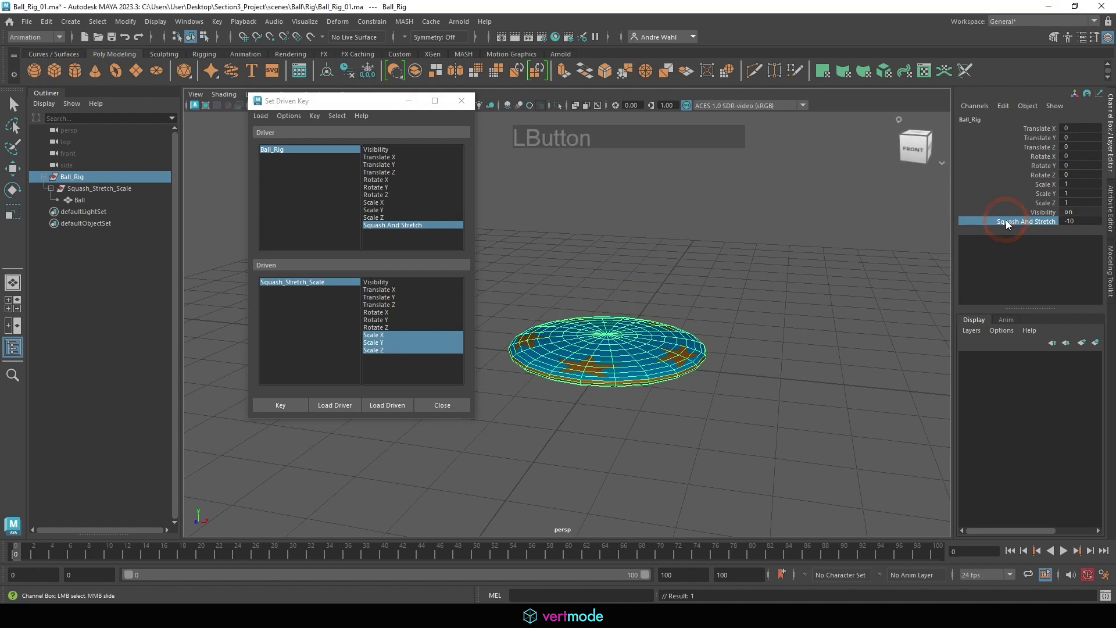
mouse_move(686, 320)
middle_mouse_down()
mouse_move(745, 331)
mouse_move(657, 324)
mouse_move(770, 349)
mouse_move(689, 334)
mouse_move(771, 334)
mouse_move(654, 331)
mouse_move(730, 347)
mouse_move(663, 335)
mouse_move(692, 331)
middle_mouse_up()
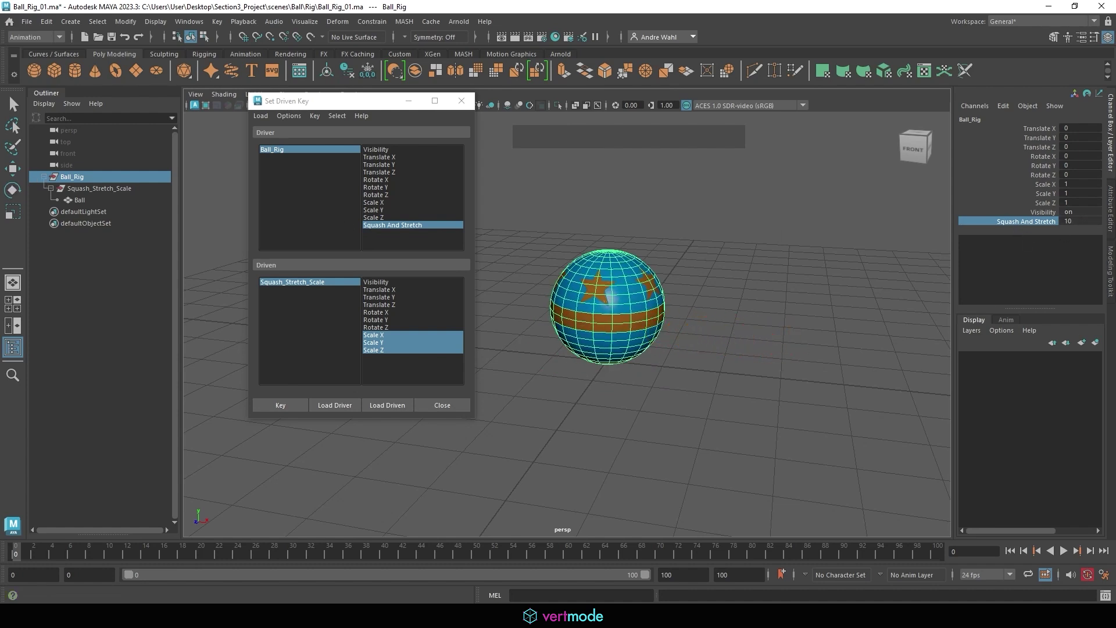
Step: Select the driven Squash_Stretch_Scale group and set its Scale Y to 1.75 for the stretched pose
left_click(293, 282)
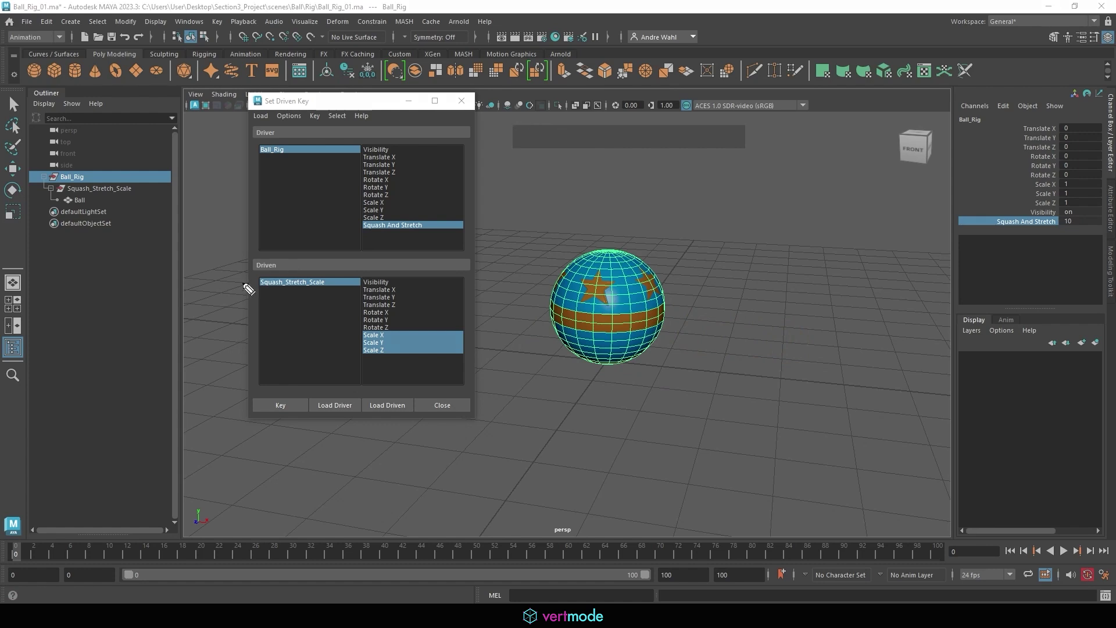
mouse_move(315, 306)
left_mouse_down()
mouse_move(360, 280)
mouse_move(236, 291)
left_mouse_up()
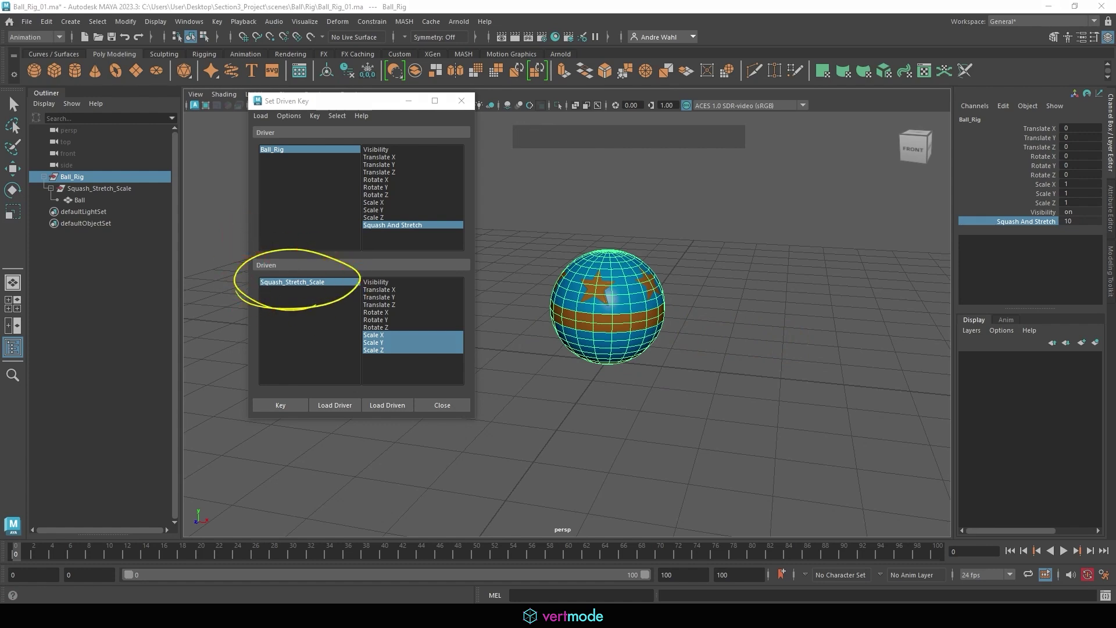
left_click(316, 305)
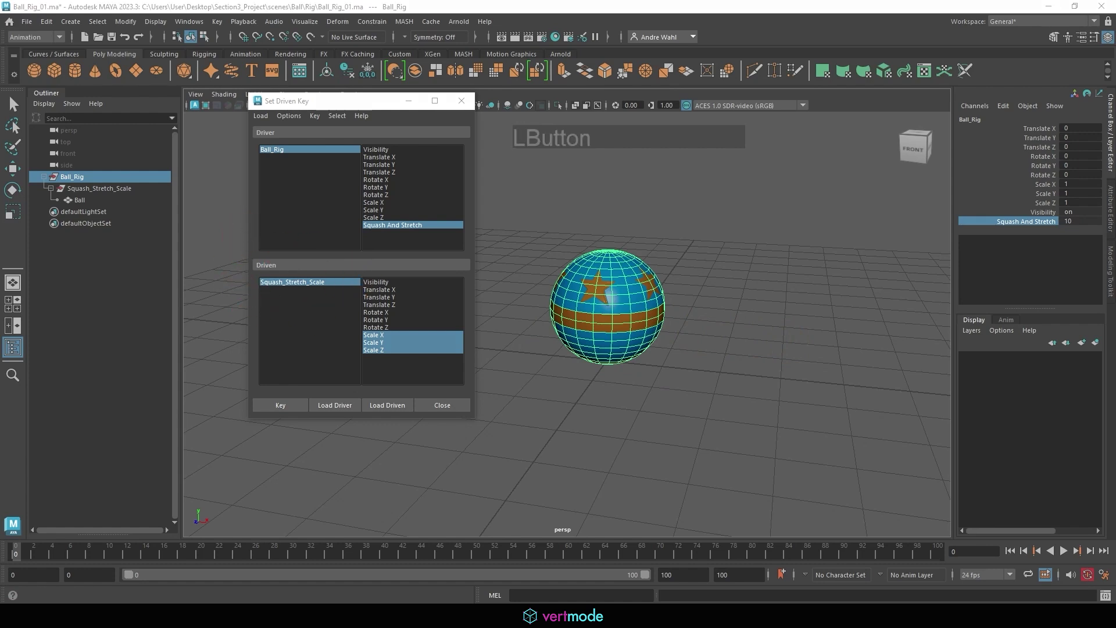
left_click(296, 283)
left_click(1073, 193)
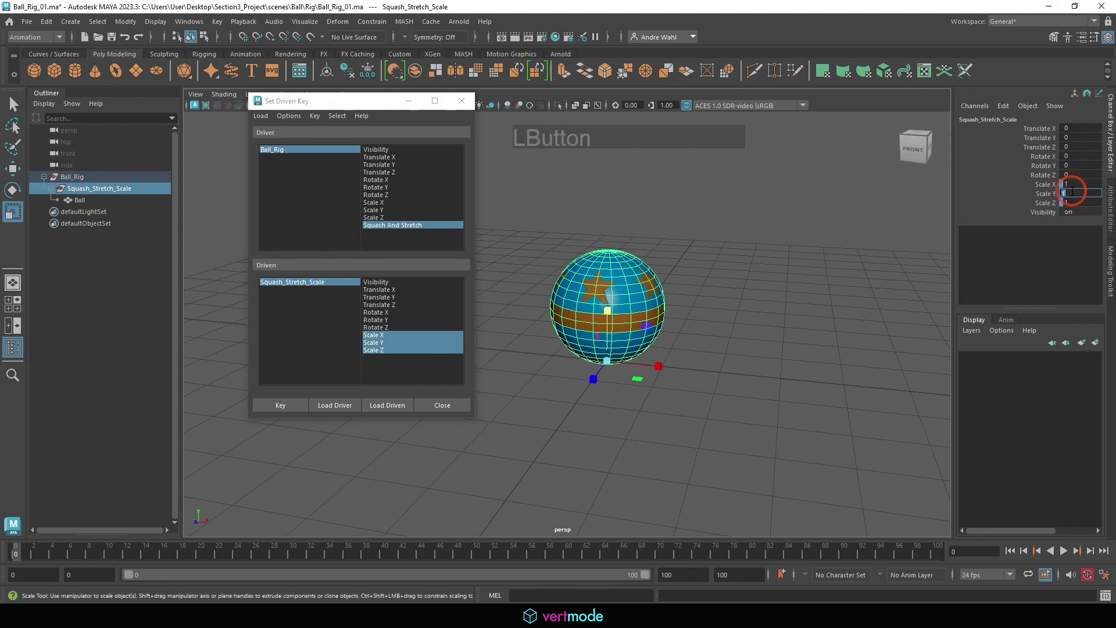
type("1.75")
key("KP_Enter")
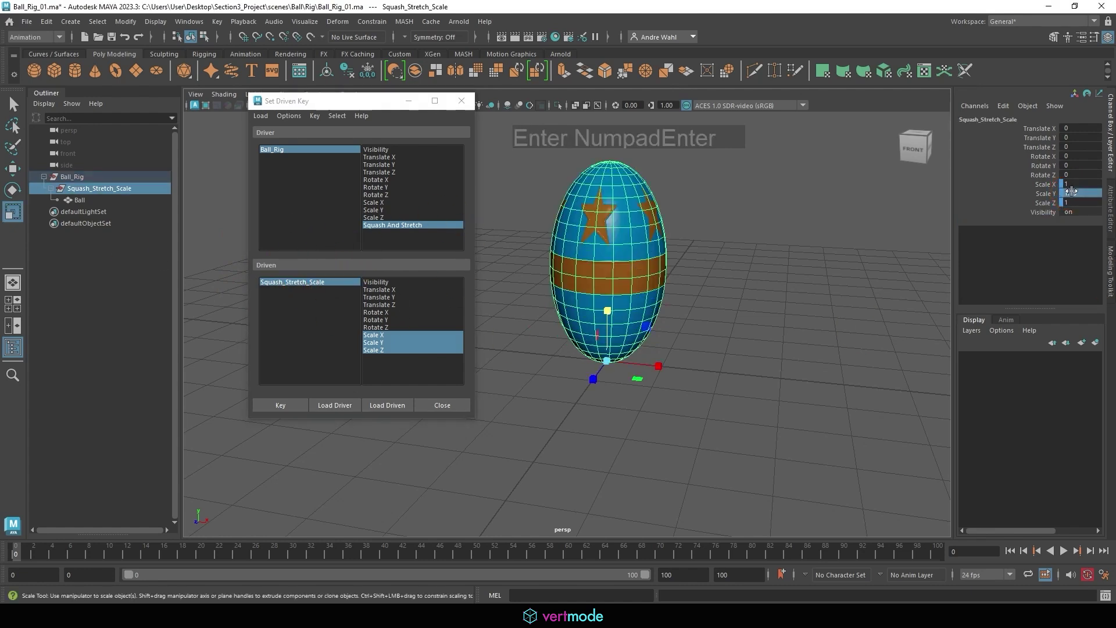
Step: Set the Squash_Stretch_Scale group's Scale X and Scale Z to 0.25
left_click(1091, 183)
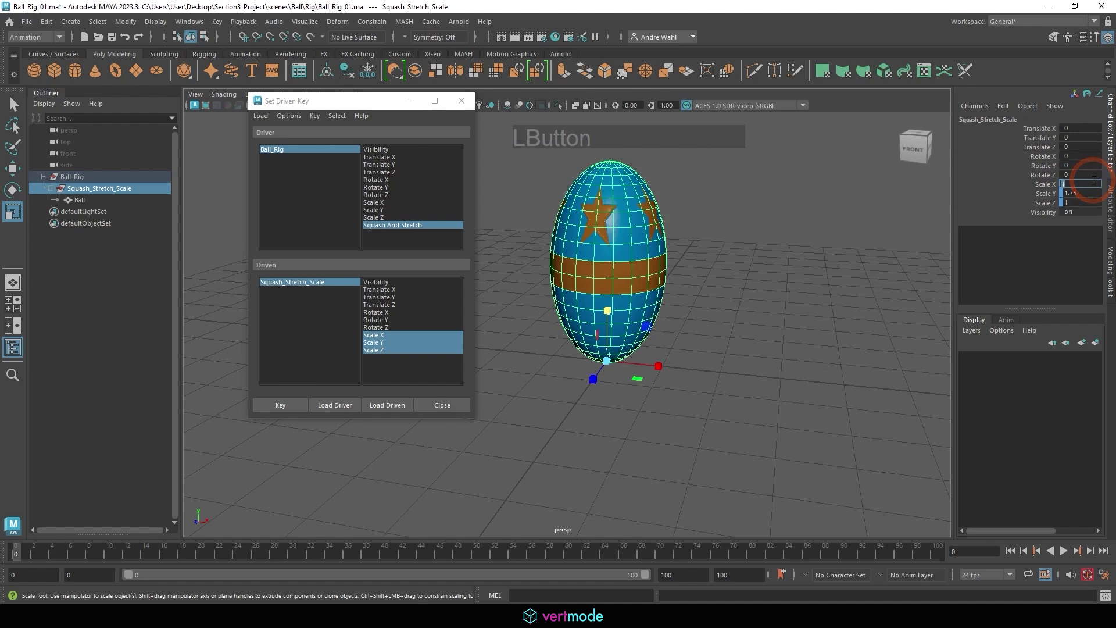
type(".25")
key("KP_Enter")
left_click(1089, 202)
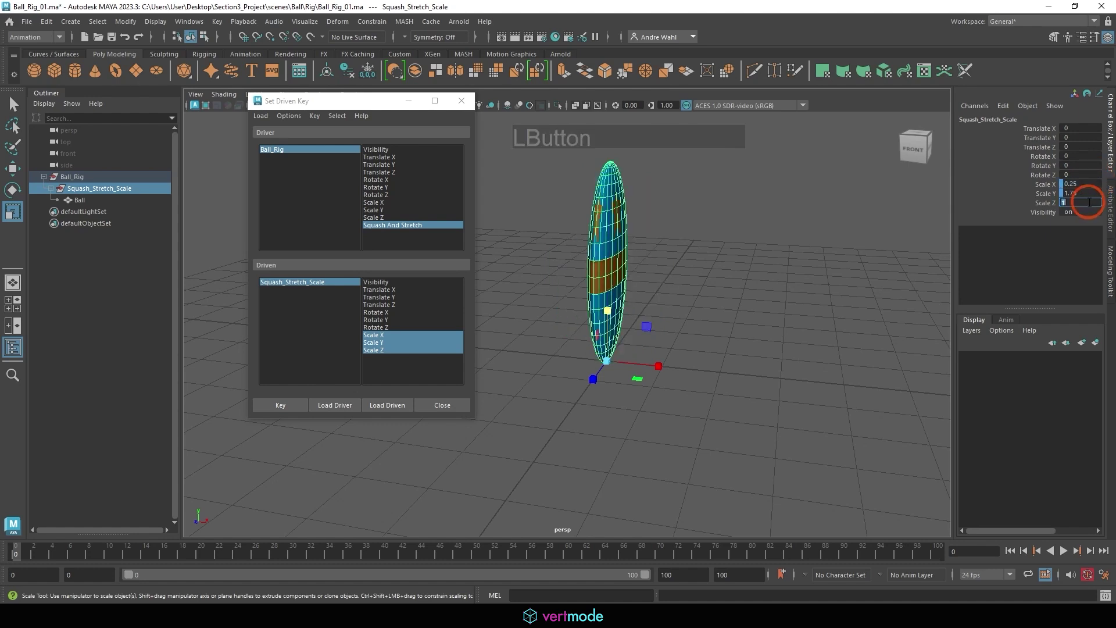
type(".25")
key("KP_Enter")
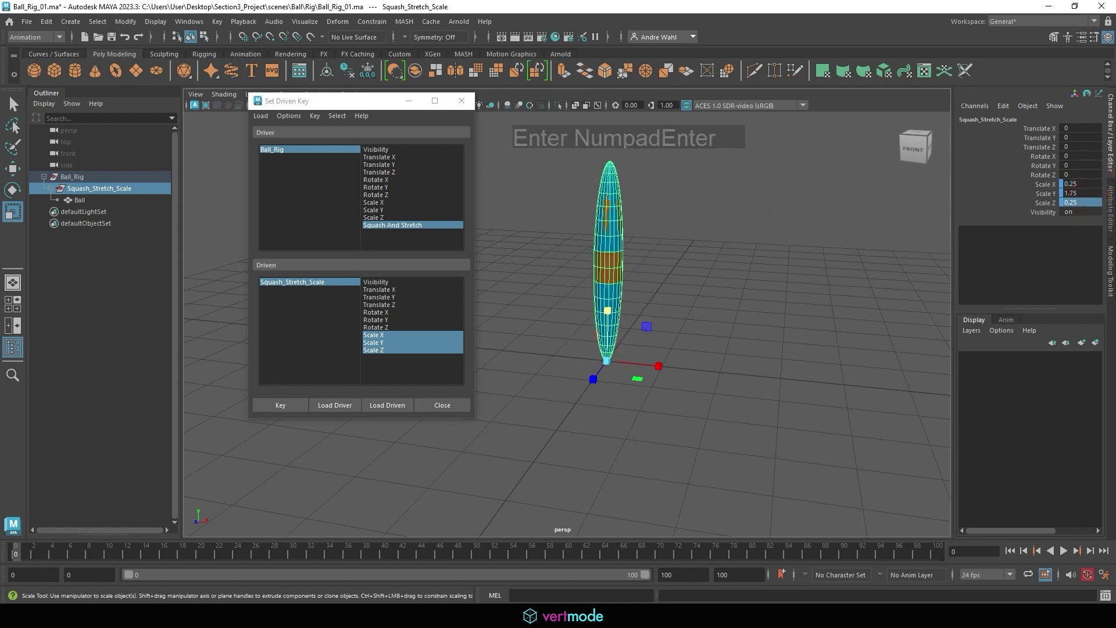
Step: Set the stretched-pose driven key on Squash_Stretch_Scale's Scale X, Y and Z
left_click(281, 405)
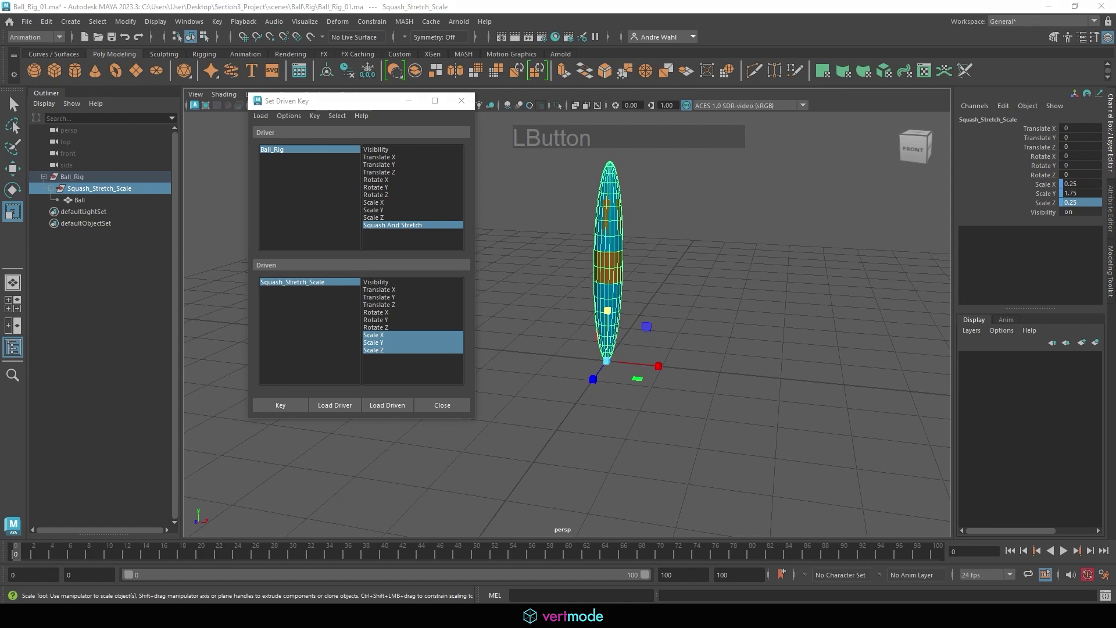
left_click_drag(272, 419, 242, 388)
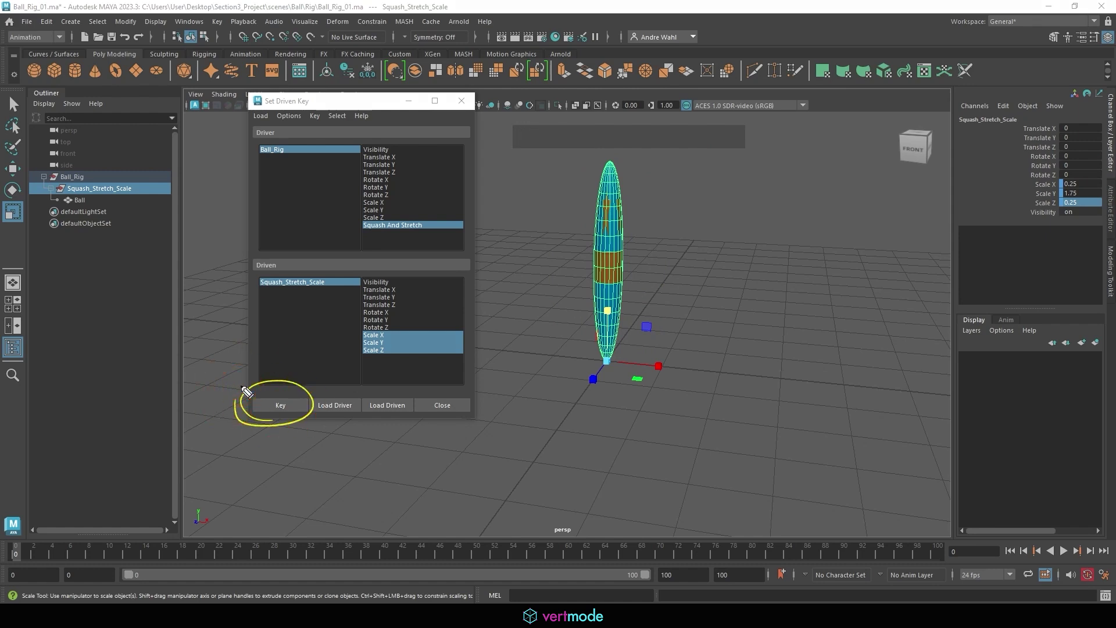
key("Escape")
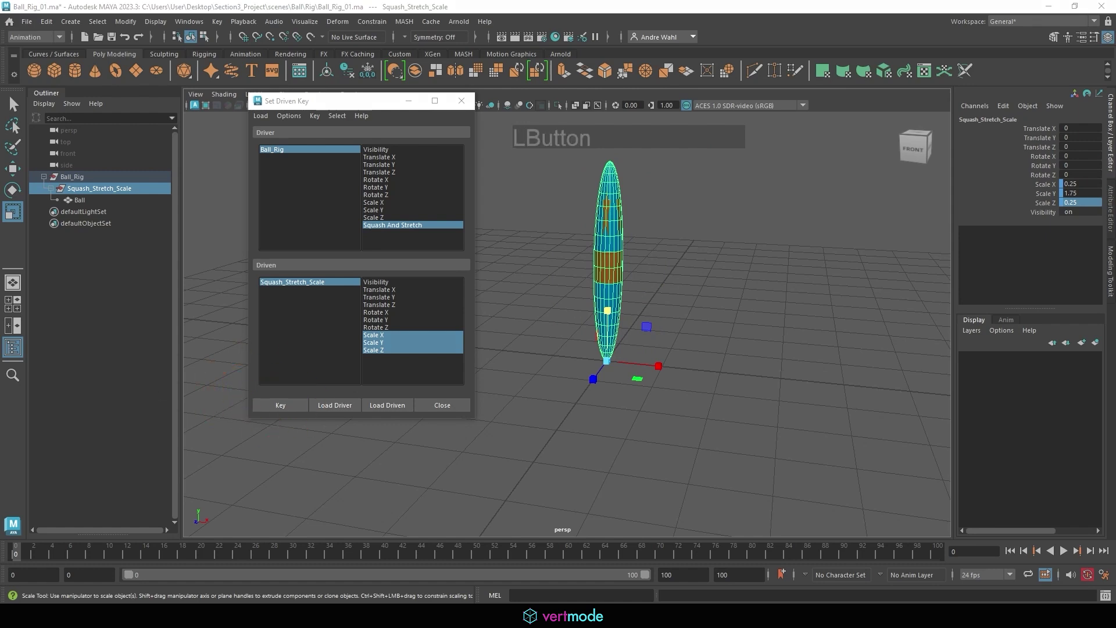
left_click(284, 406)
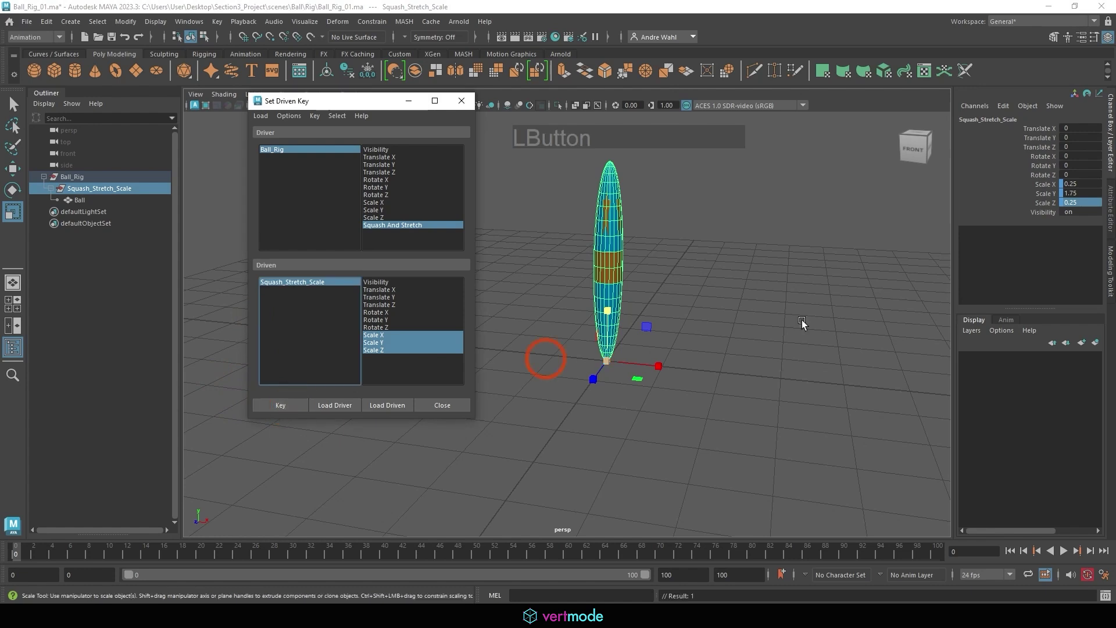
Step: Select Ball_Rig, scrub its Squash And Stretch attribute to test both extremes, and reset it to 0
left_click(123, 178)
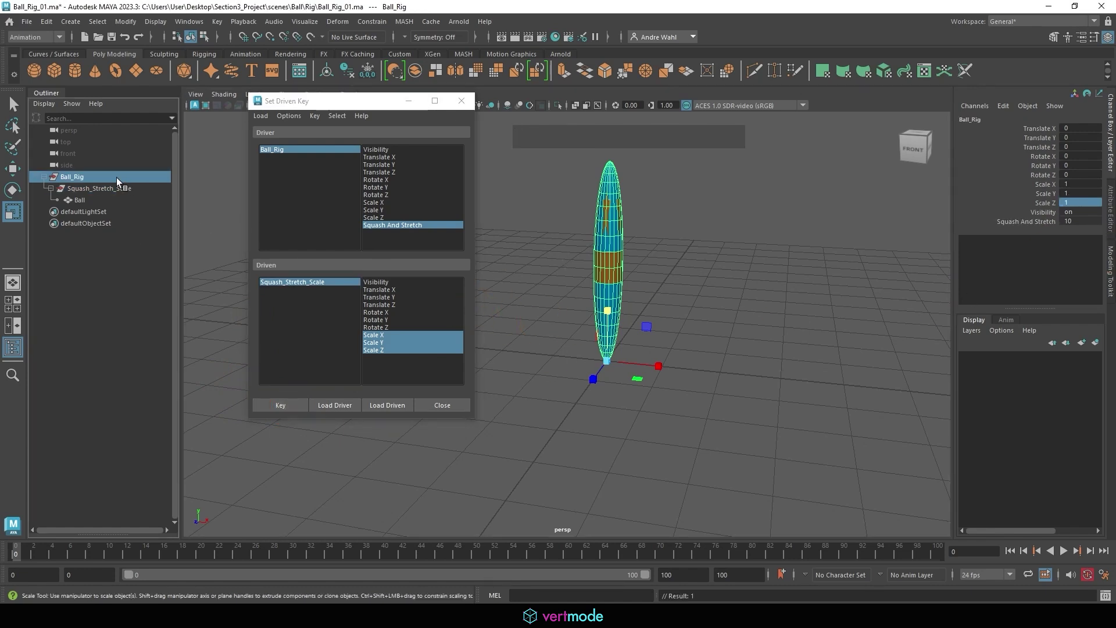
left_click(1011, 220)
middle_click_drag(825, 259, 746, 299)
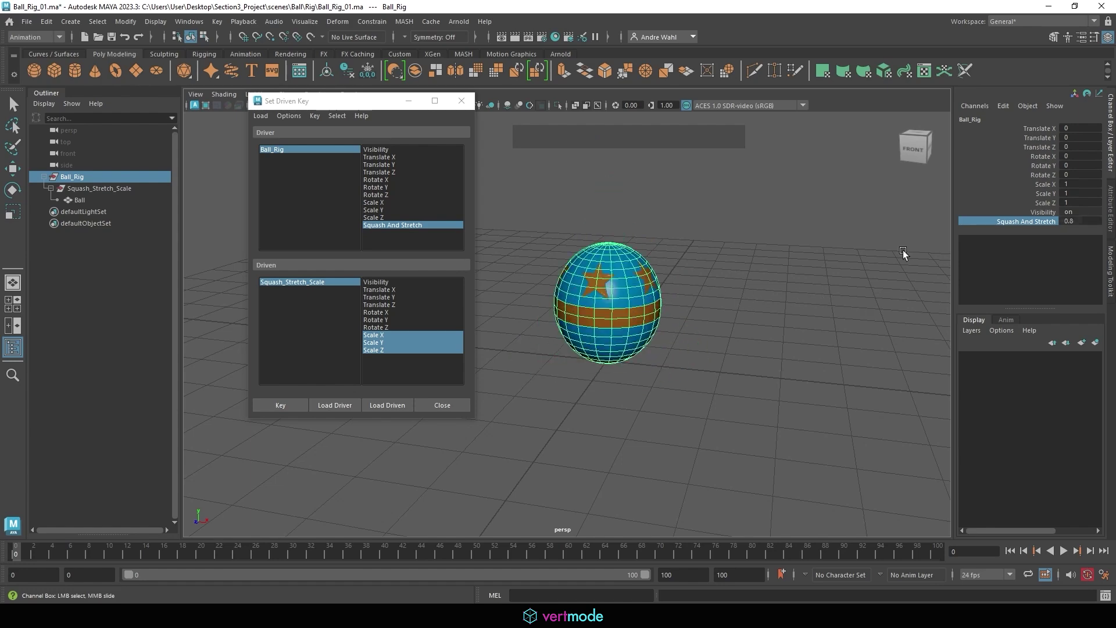
left_click(1080, 221)
type("0")
key("KP_Enter")
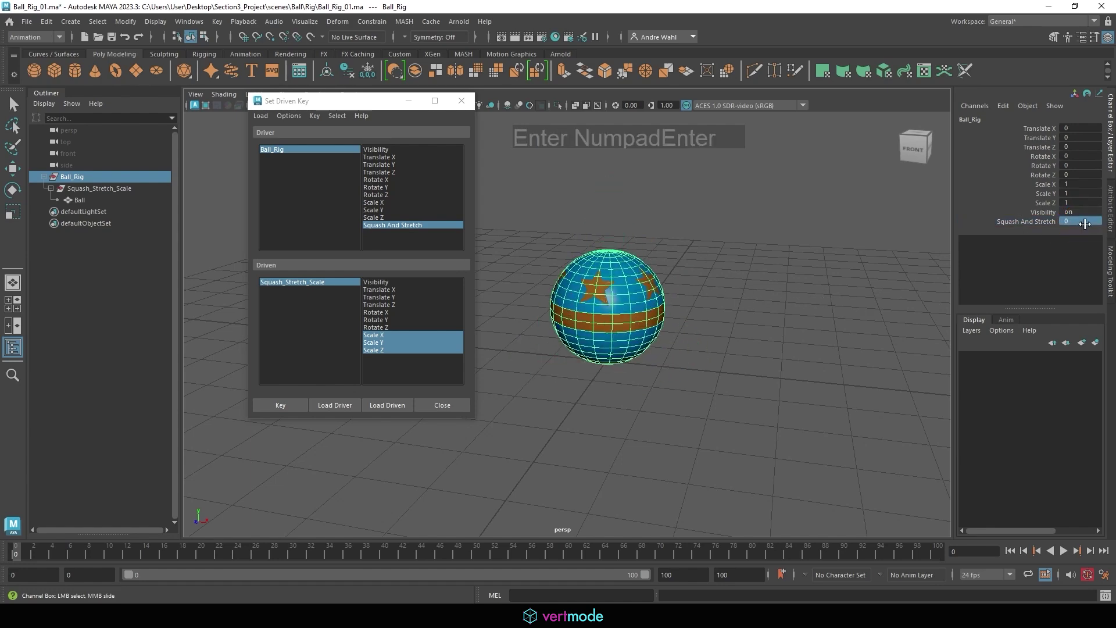
left_click(9, 22)
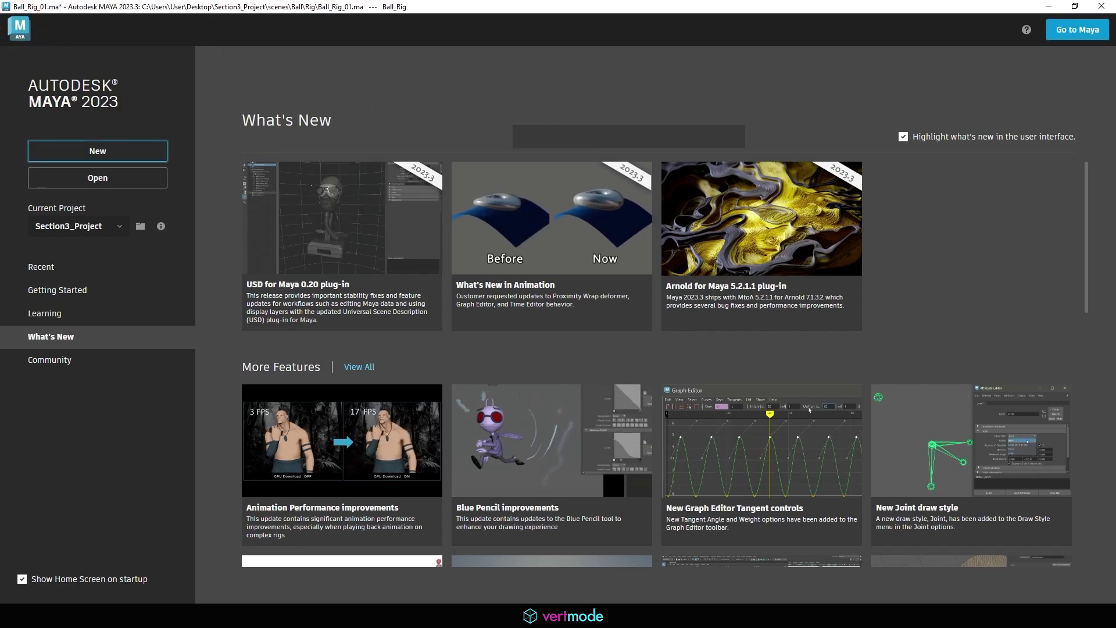
left_click(1, 35)
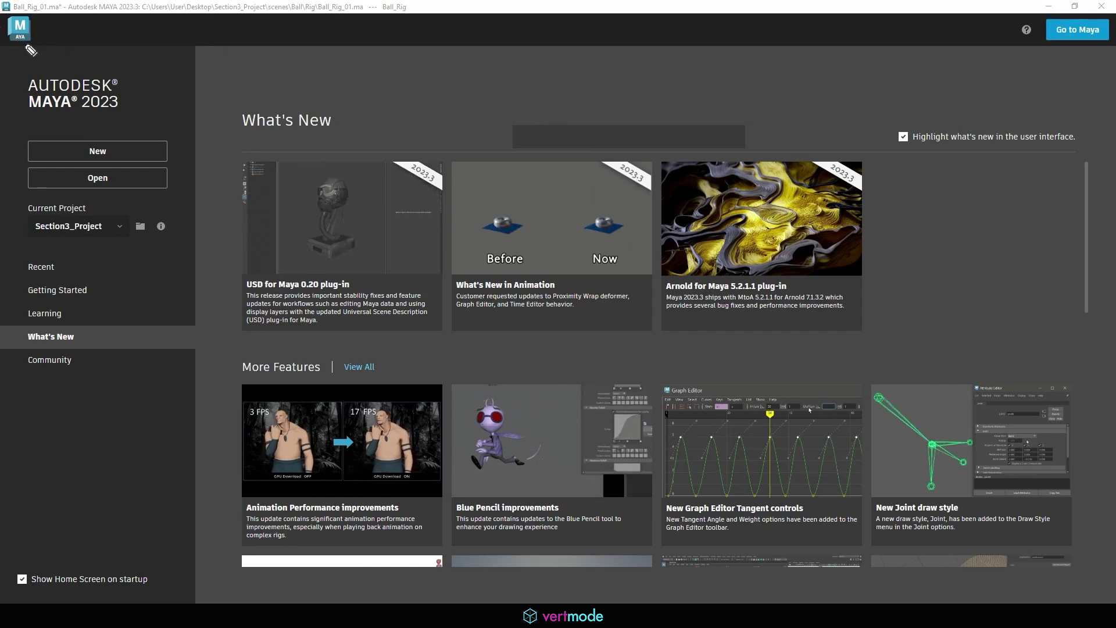
mouse_move(31, 51)
left_mouse_down()
mouse_move(41, 36)
mouse_move(884, 8)
mouse_move(1045, 23)
left_mouse_up()
left_click_drag(1021, 9, 1021, 38)
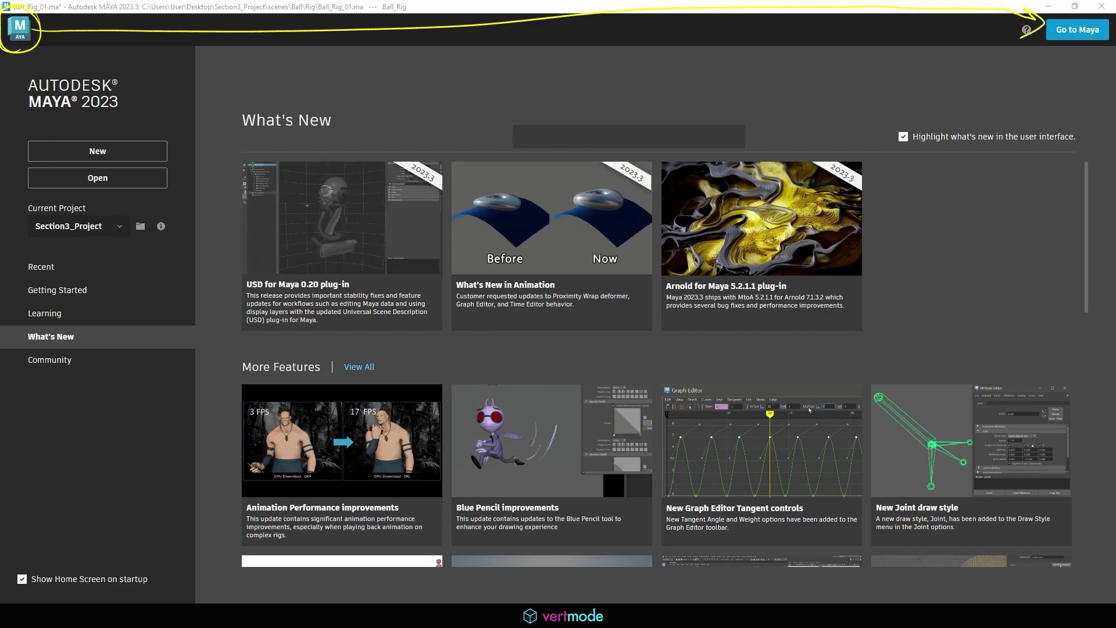
left_click(1, 35)
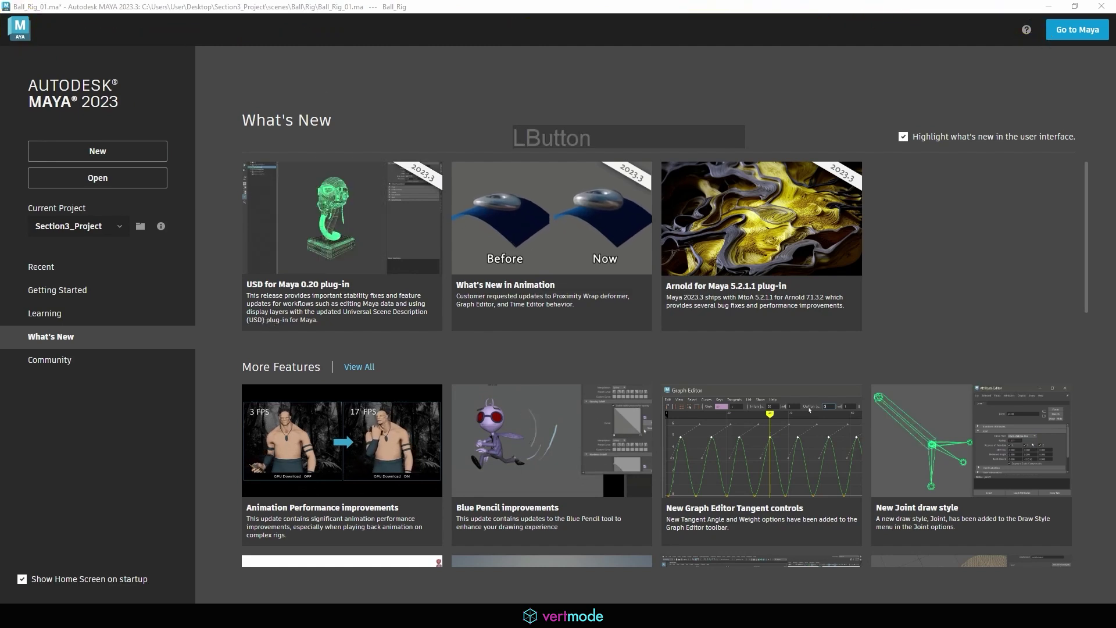
left_click(1065, 36)
Step: Save the ball rig scene under its existing file name
left_click(27, 22)
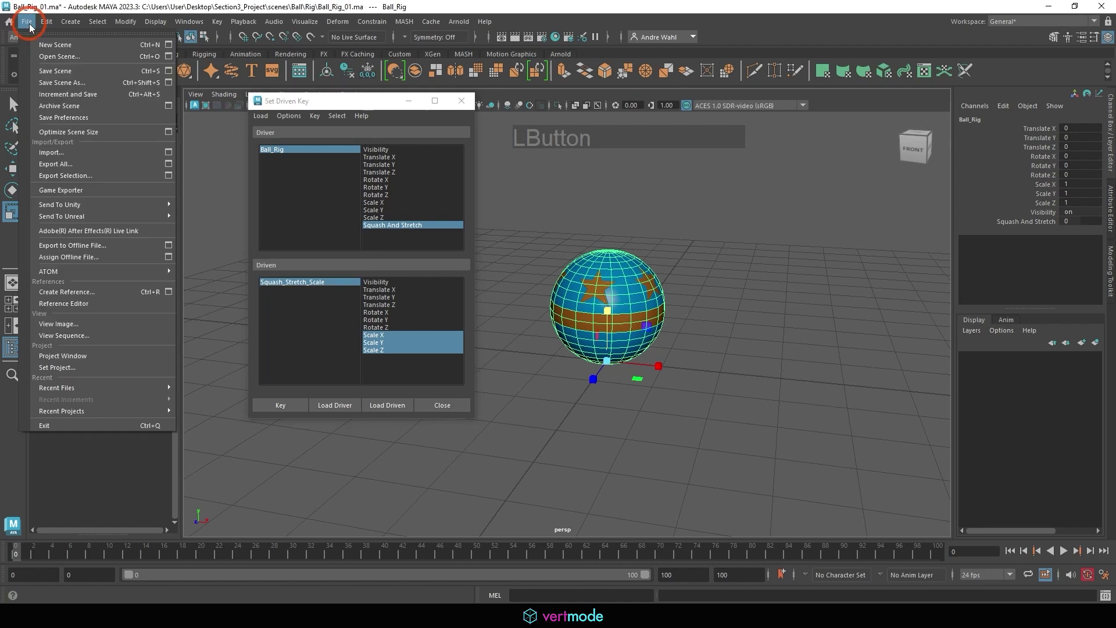
left_click(55, 71)
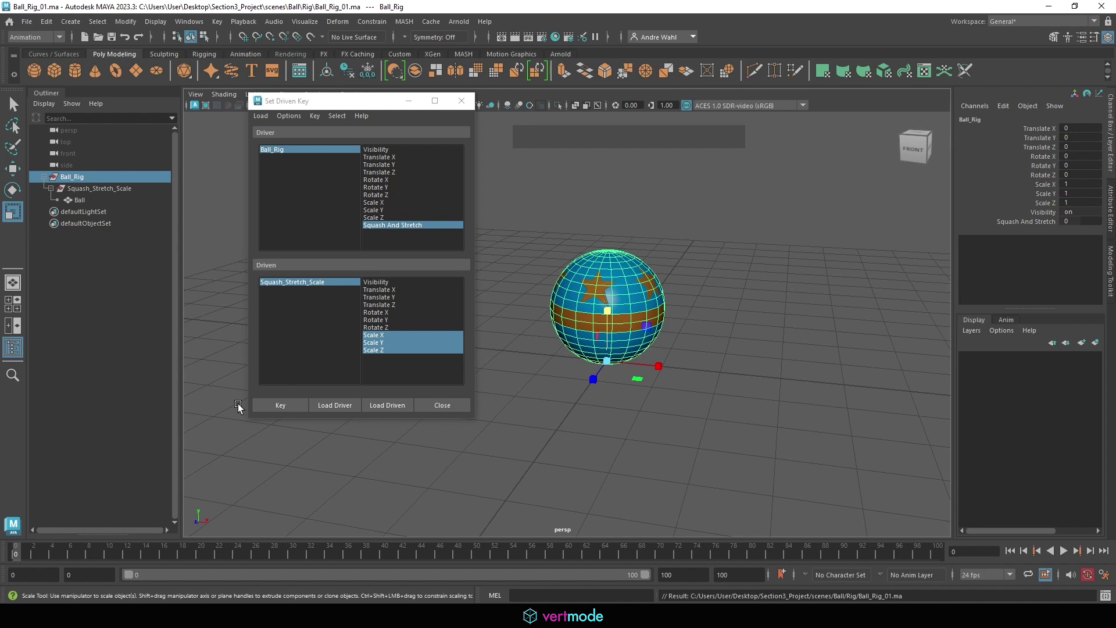
Step: Bring Ball_Rig's Squash And Stretch to -10 and set a driven key with Squash_Stretch_Scale's Scale X, Y and Z at 1
left_click_drag(74, 550, 7, 554)
left_click(1026, 221)
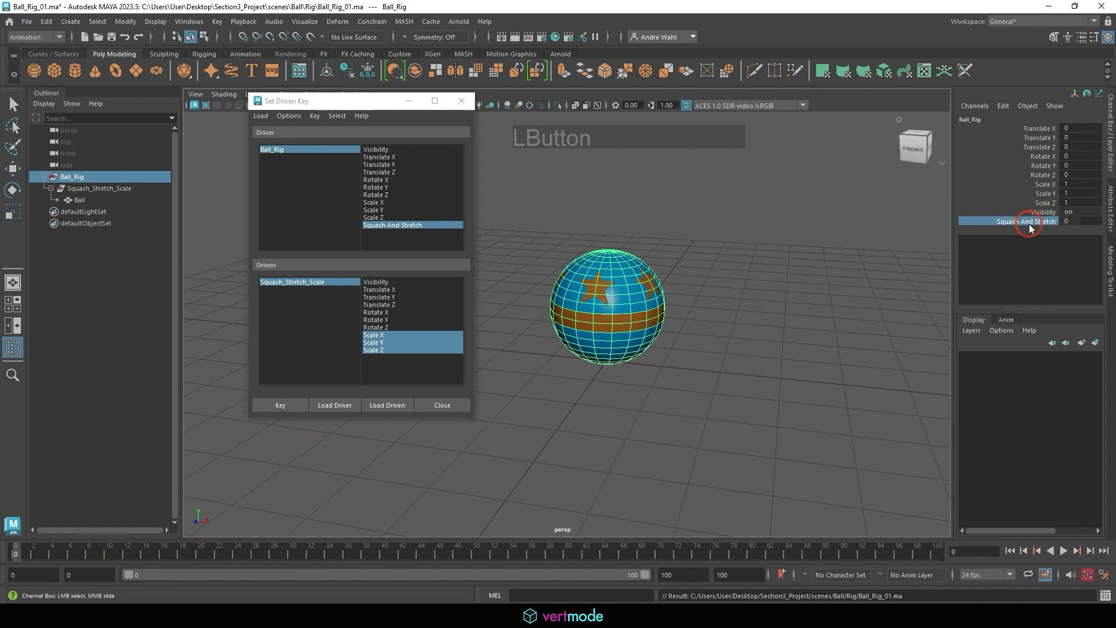
middle_click_drag(697, 244, 809, 315)
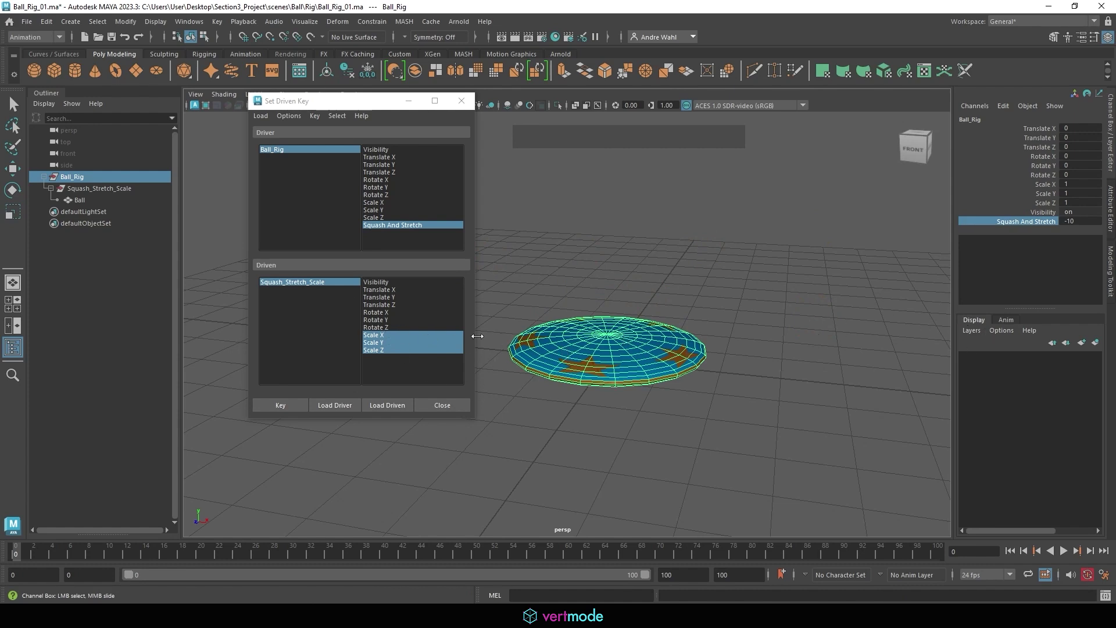
left_click(283, 282)
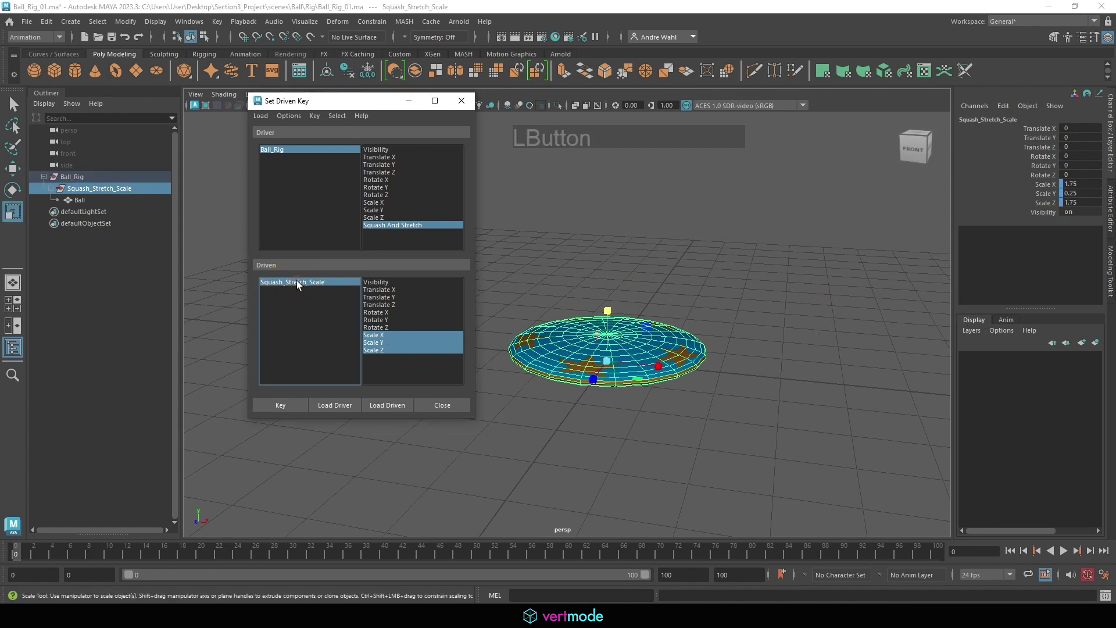
left_click(1079, 184)
left_click(1087, 201, "shift")
type("1")
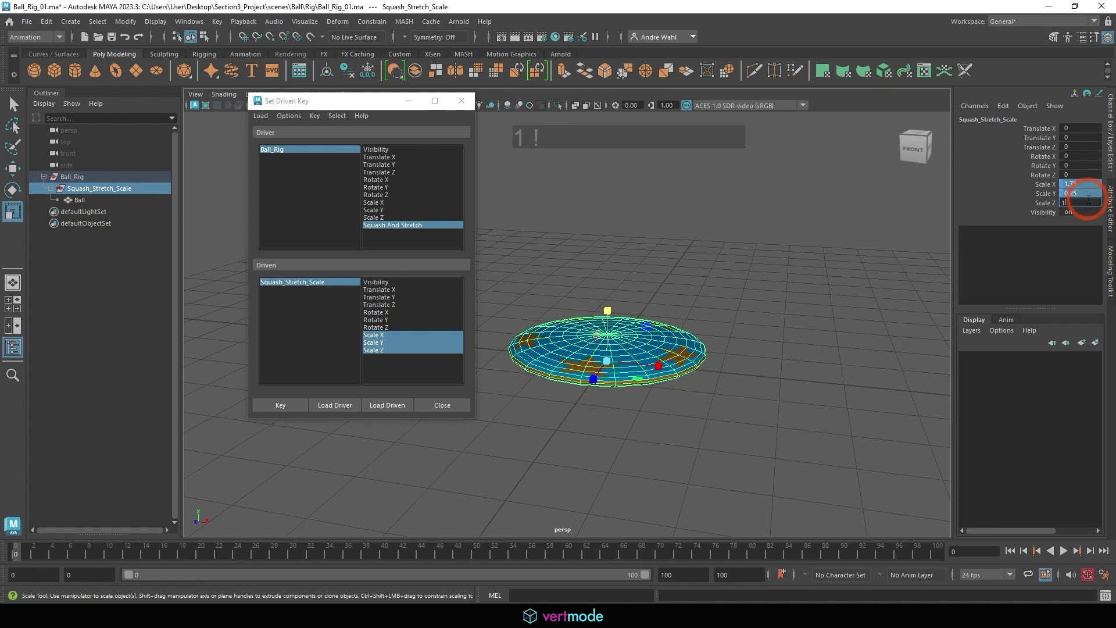
key("Return")
left_click(280, 406)
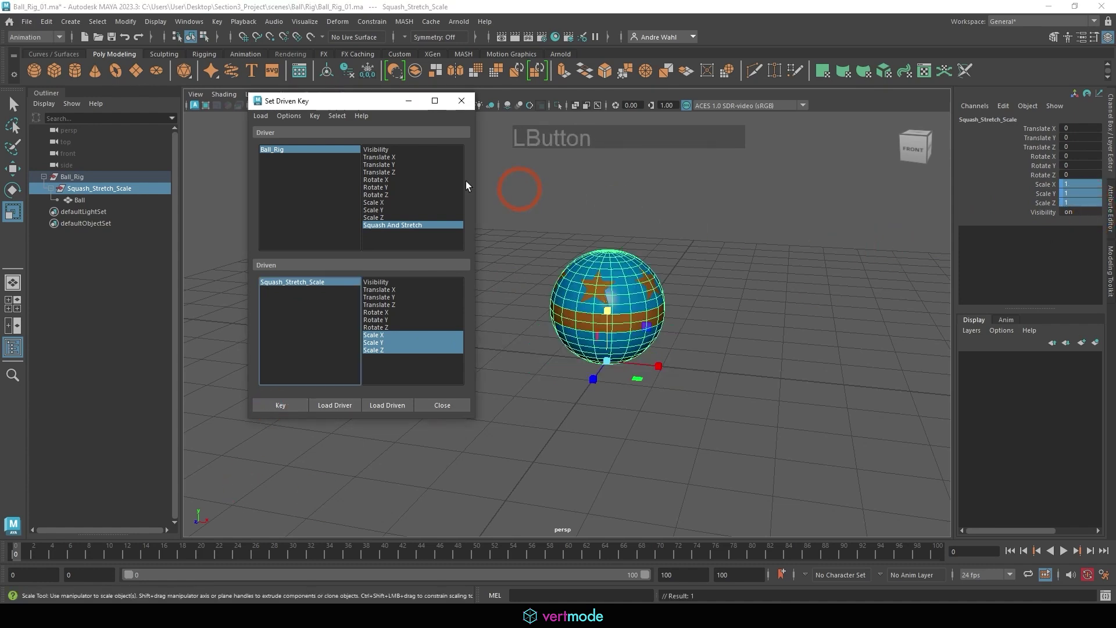
Step: Select Ball_Rig and scrub its Squash And Stretch attribute to test the altered squash key, ending at -10
left_click(71, 176)
left_click(1026, 221)
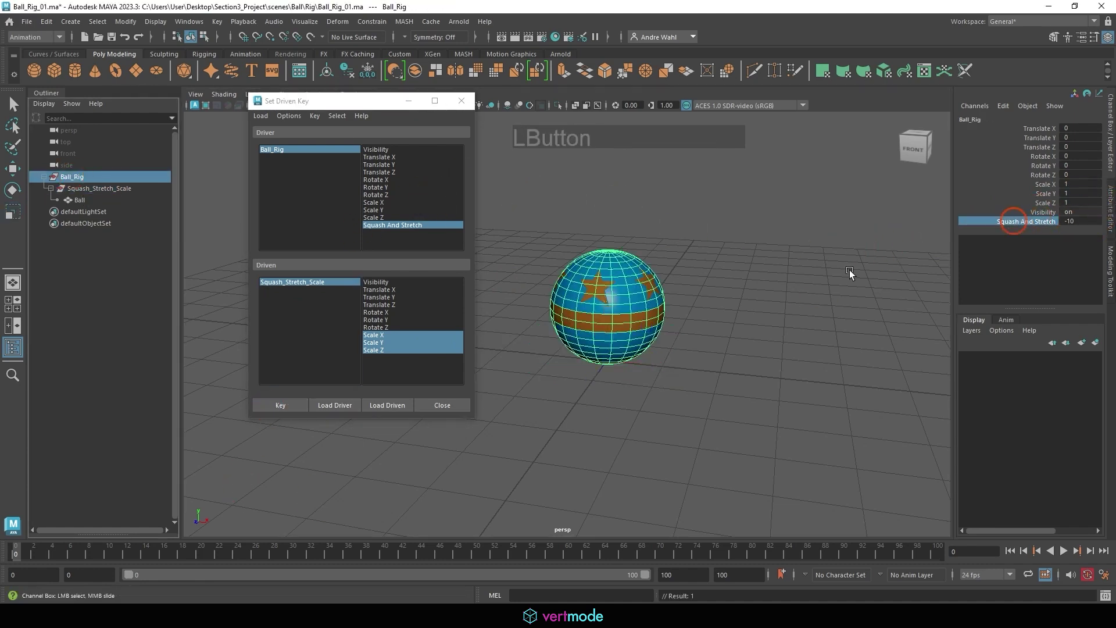
middle_click_drag(860, 294, 510, 379)
middle_click_drag(760, 298, 325, 276)
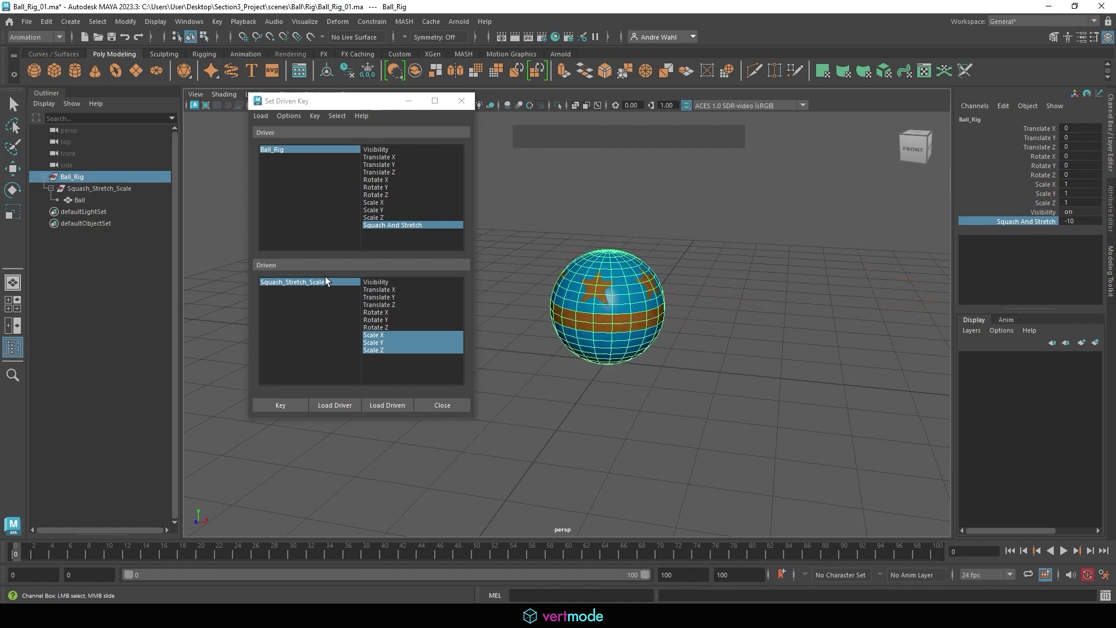
left_click(271, 155)
Step: Set the Squash_Stretch_Scale group's Scale Y to 0.25 and its Scale X to 1.75
left_click(93, 189)
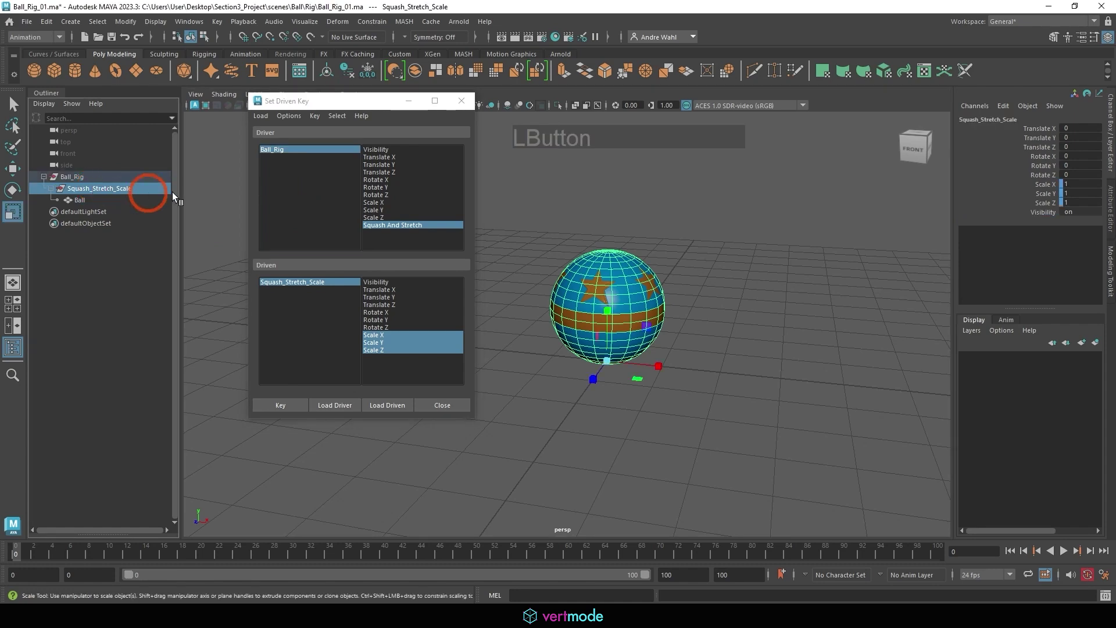
double_click(1079, 194)
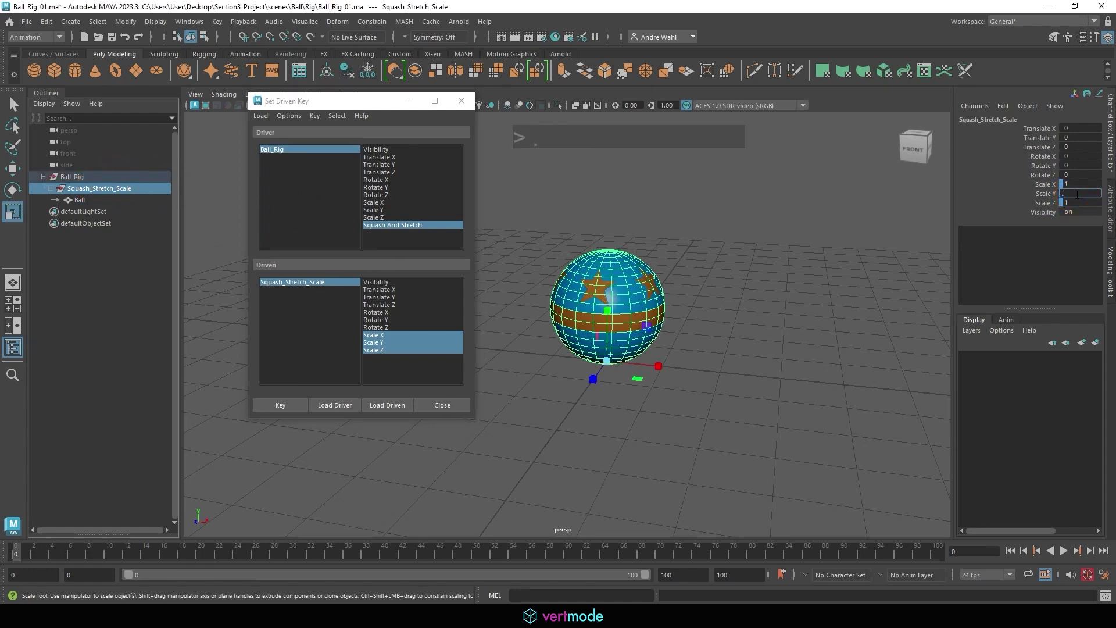
type("0.25")
key("KP_Enter")
left_click(1084, 187)
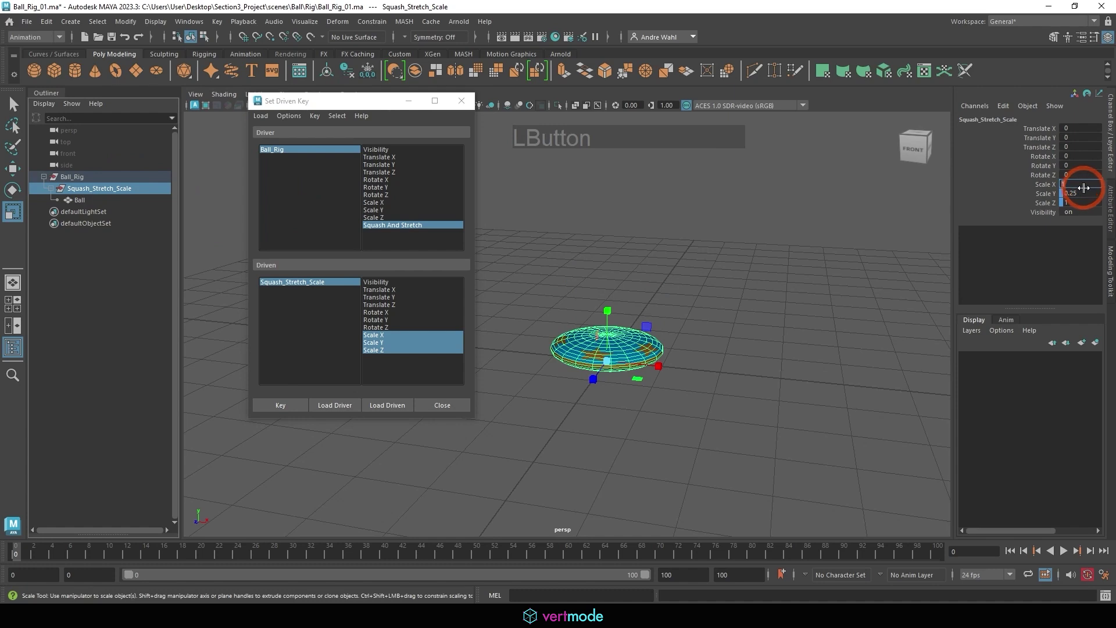
type("1.75")
key("KP_Enter")
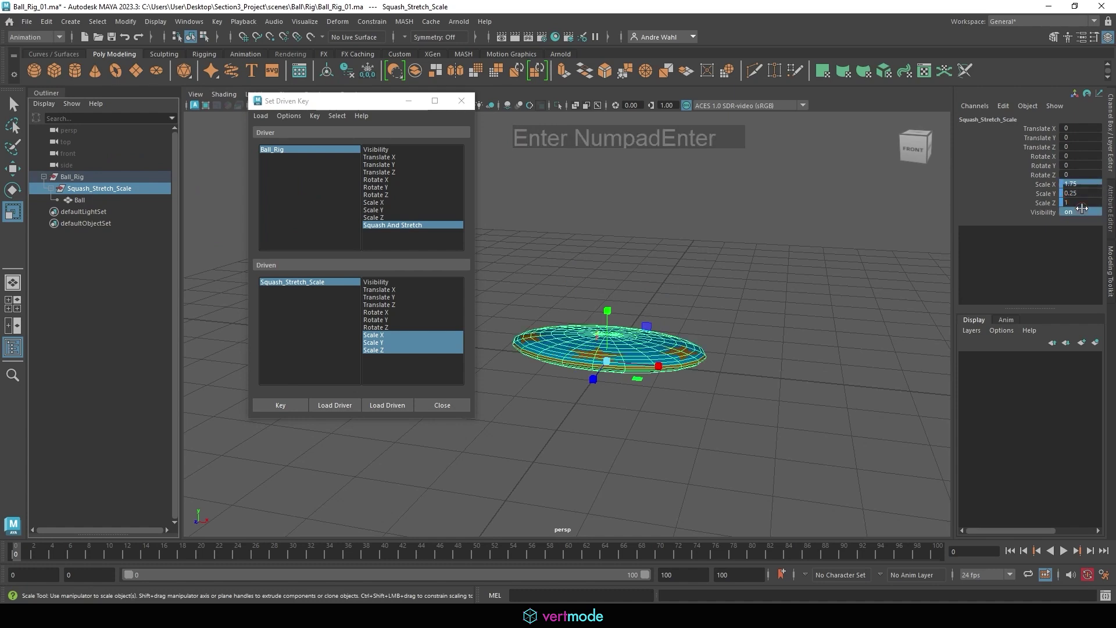
Step: Set Squash_Stretch_Scale's Scale Z to 1.75 and rekey the squashed pose against Ball_Rig's Squash And Stretch
double_click(1081, 203)
type("1.7")
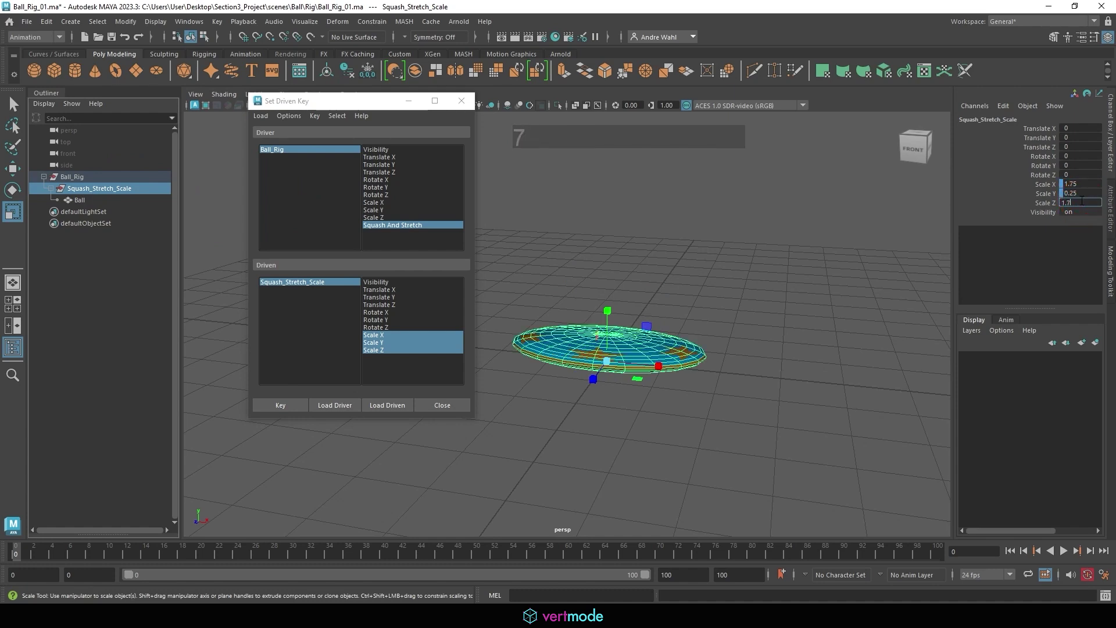
key("KP_Enter")
left_click(1081, 202)
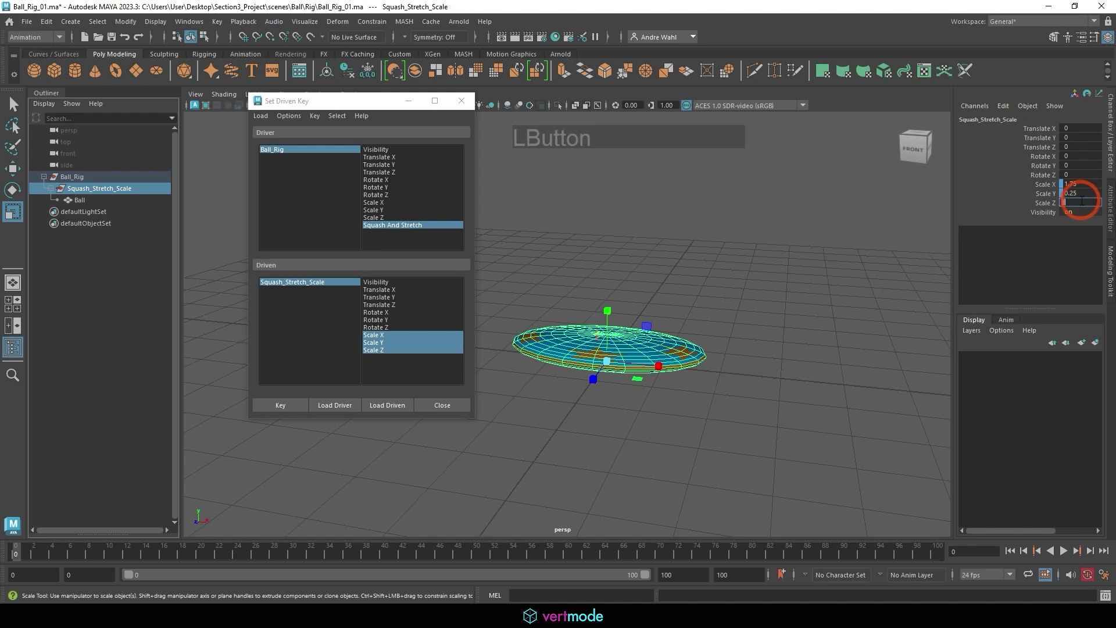
type("1.75")
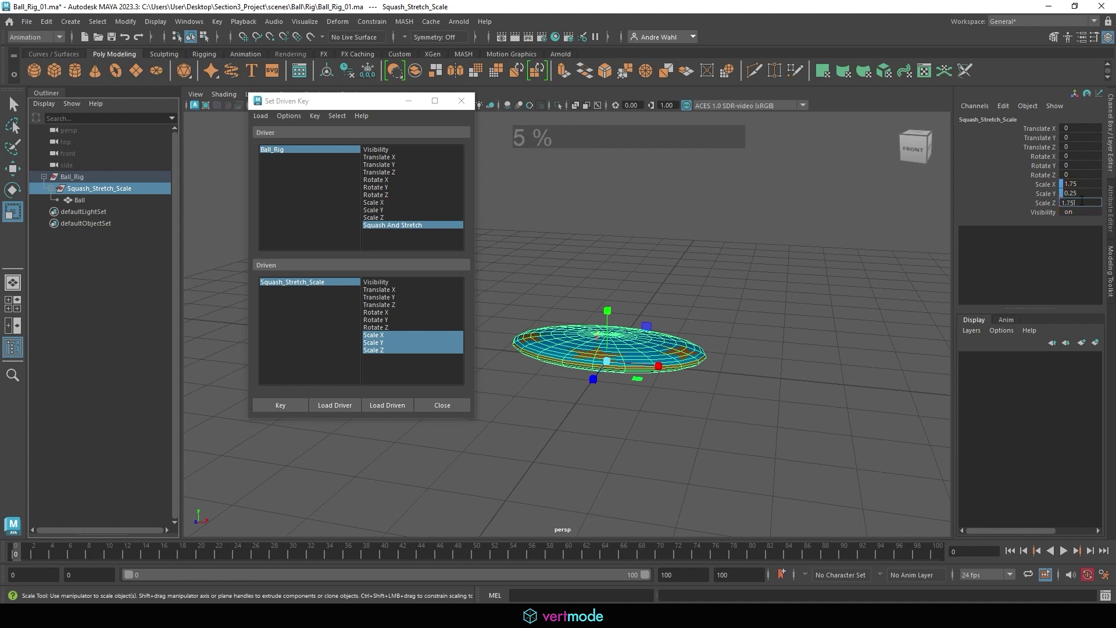
key("BackSpace")
key("KP_Enter")
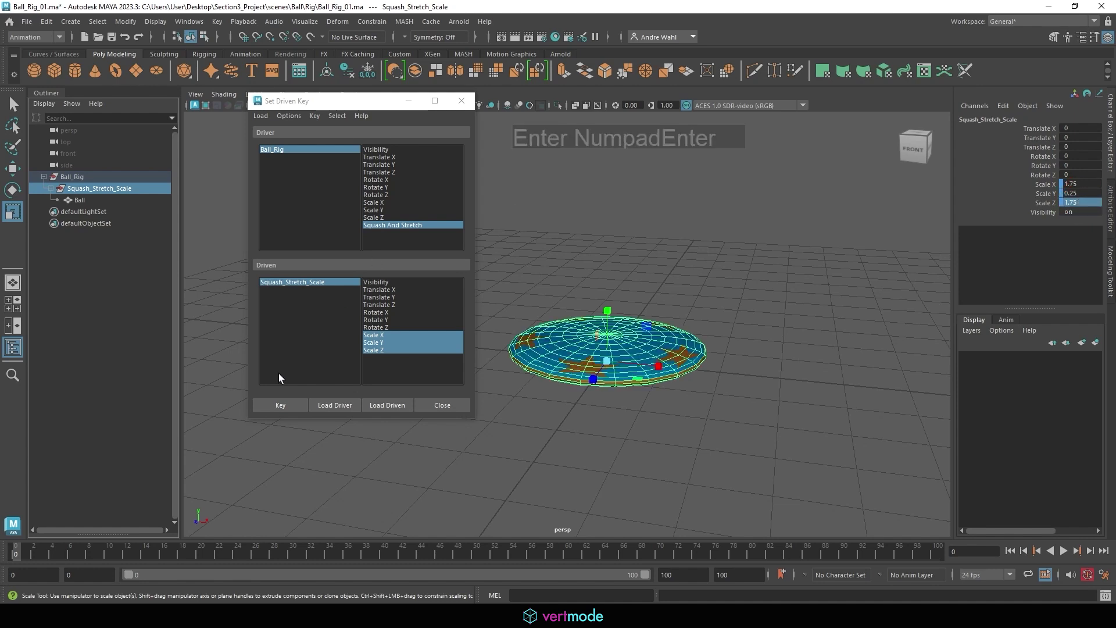
left_click(99, 175)
left_click(297, 405)
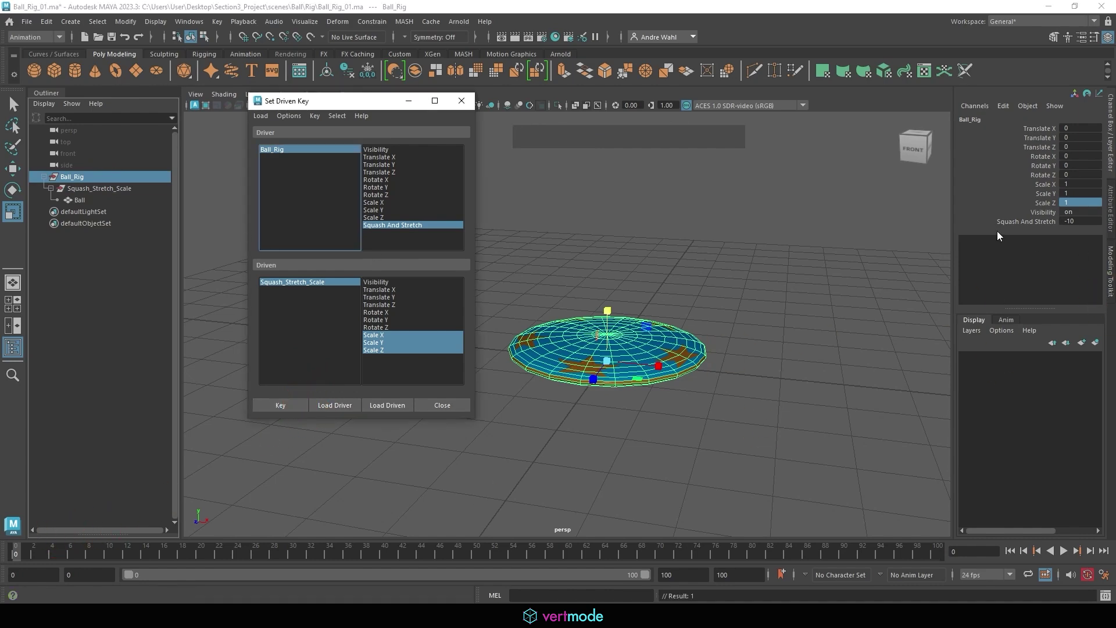
Step: Scrub Ball_Rig's Squash And Stretch attribute to test the restored squash key, ending at 10
left_click(1026, 222)
middle_click_drag(805, 283, 785, 336)
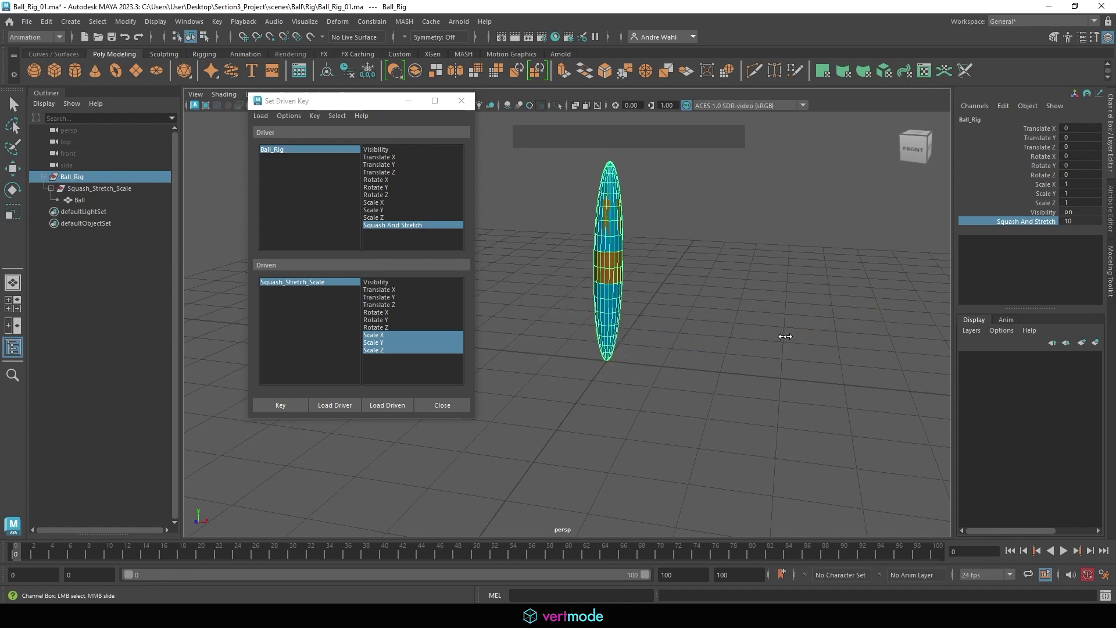
Step: Delete the driven keys on Squash_Stretch_Scale's Scale X, Y and Z channels, and undo the deletion
left_click(111, 188)
key("r")
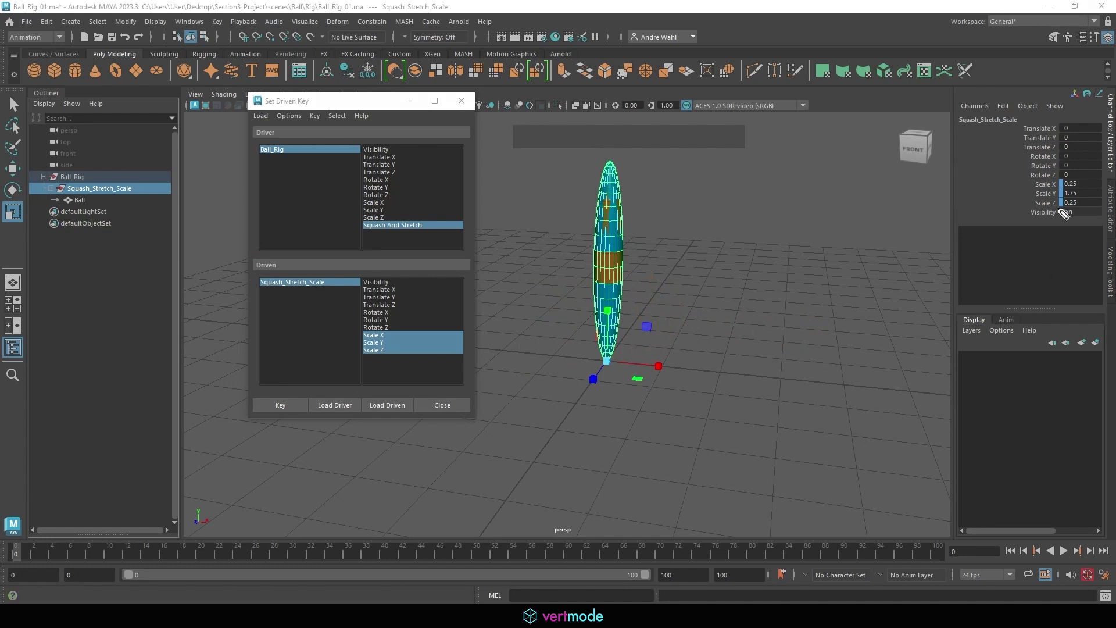
mouse_move(1043, 214)
left_mouse_down()
mouse_move(1068, 178)
mouse_move(1077, 206)
mouse_move(1000, 220)
left_mouse_up()
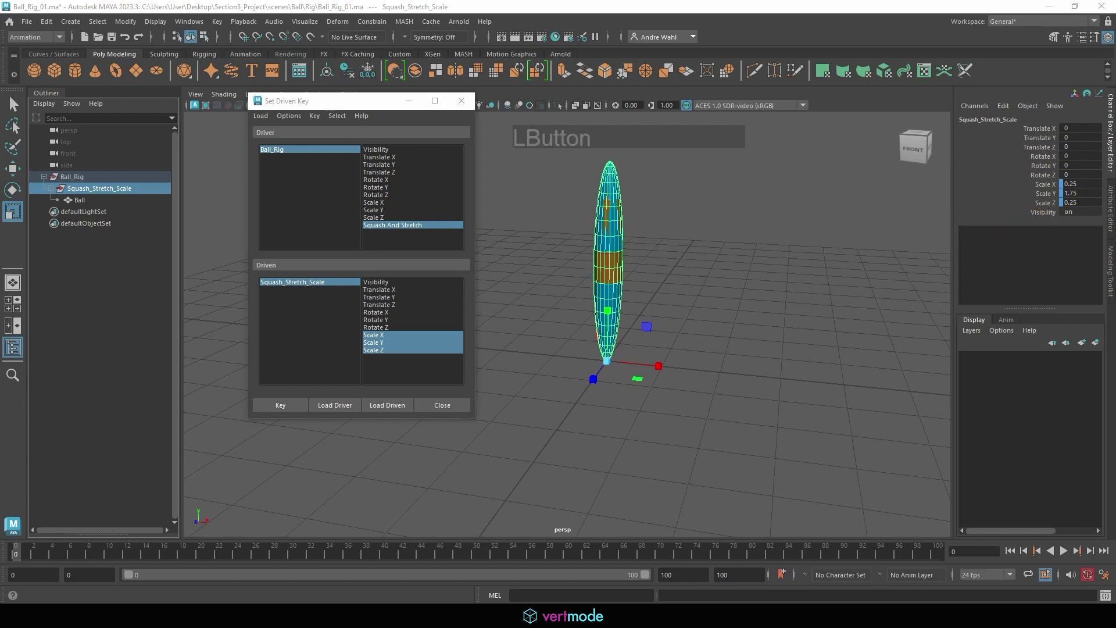
left_click_drag(1046, 185, 1046, 200)
right_click(1045, 200)
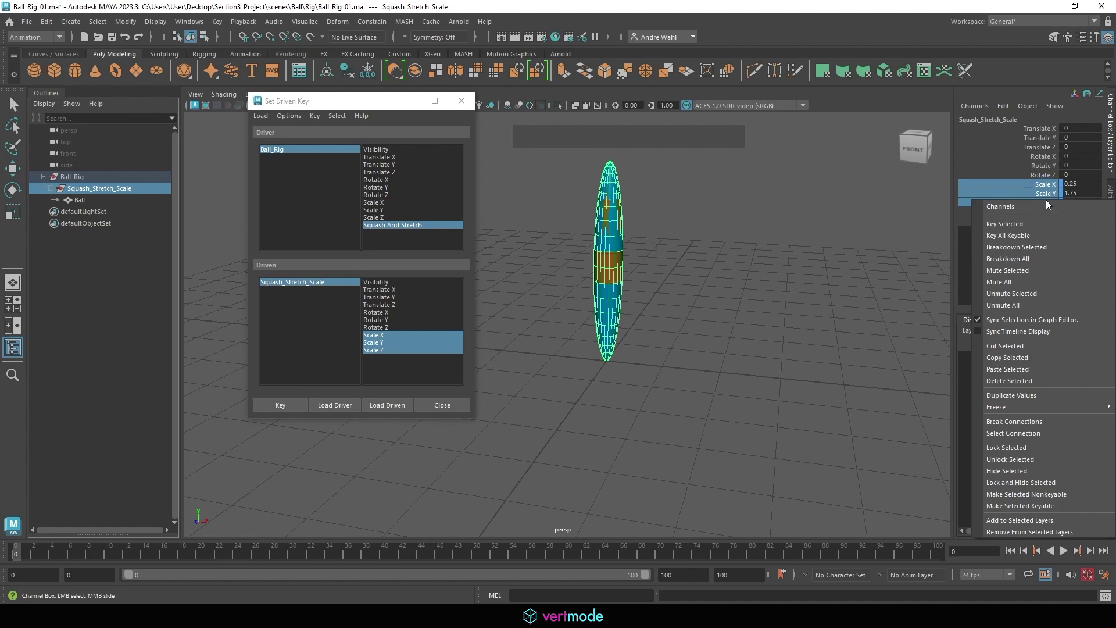
left_click(1003, 381)
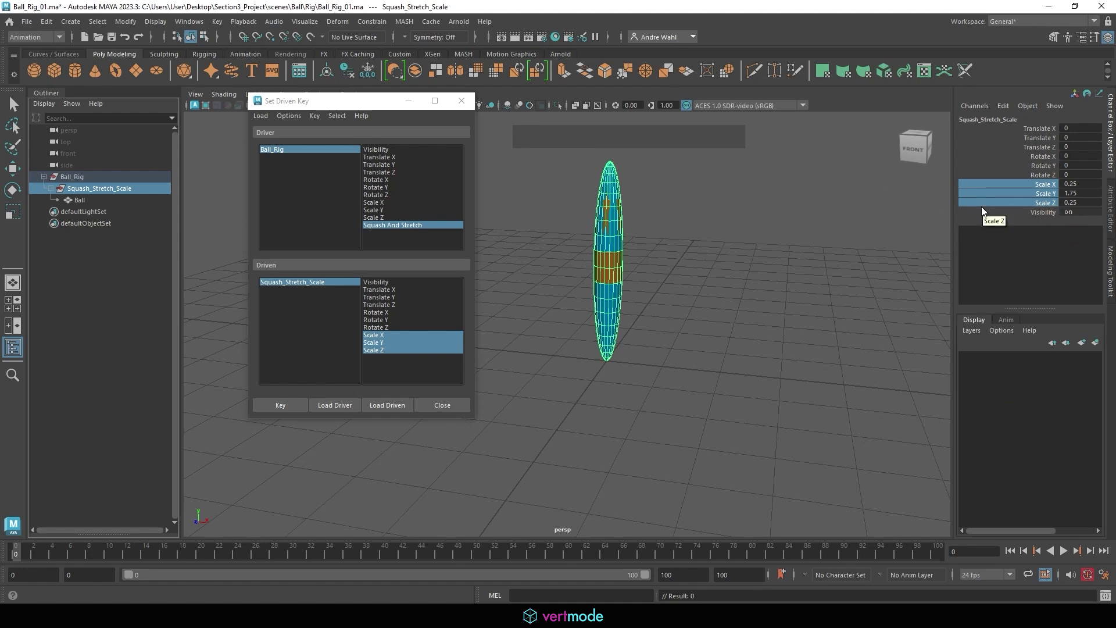
key("ctrl+z")
Step: Select Ball_Rig and reset its Squash And Stretch attribute to 0
left_click(68, 176)
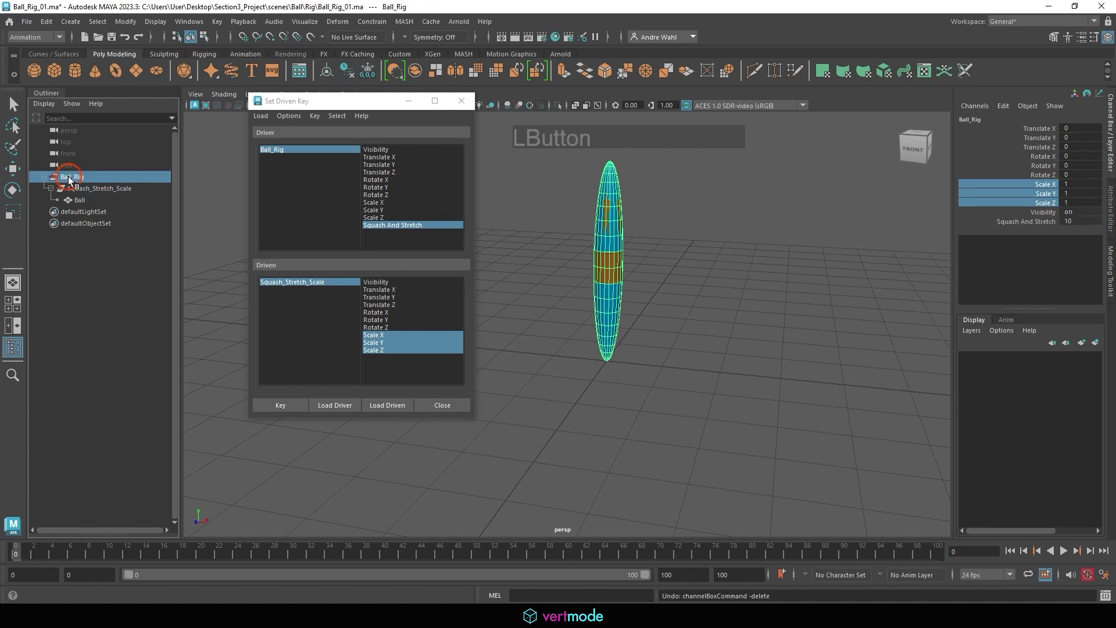
left_click(983, 219)
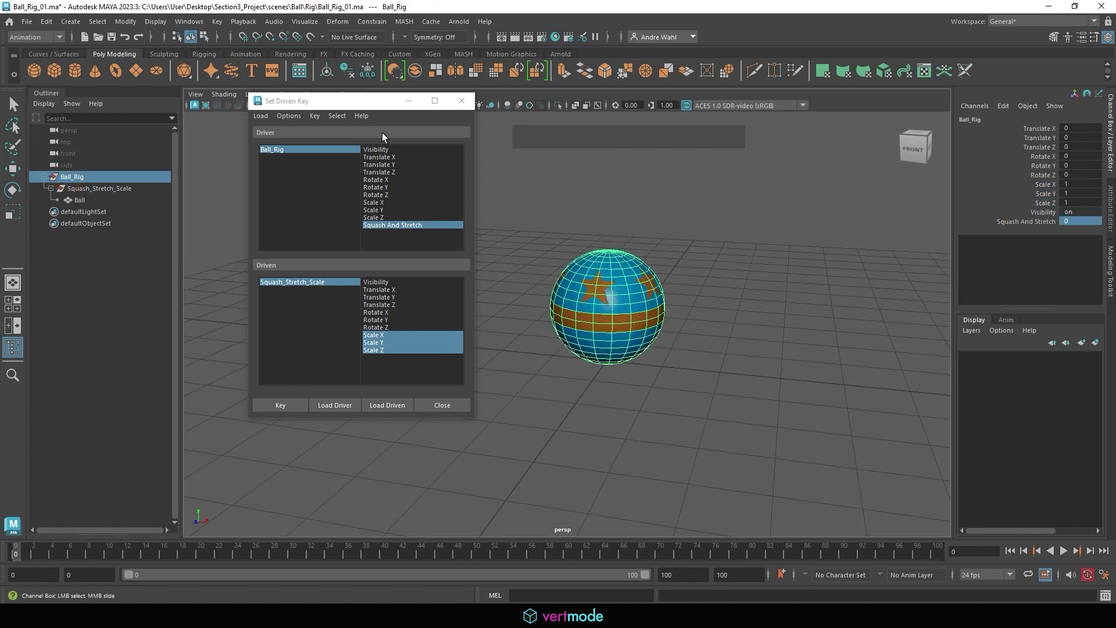
Step: Choose Translate Z as Ball_Rig's driver attribute for Set Driven Key
left_click(434, 165)
left_click(429, 157)
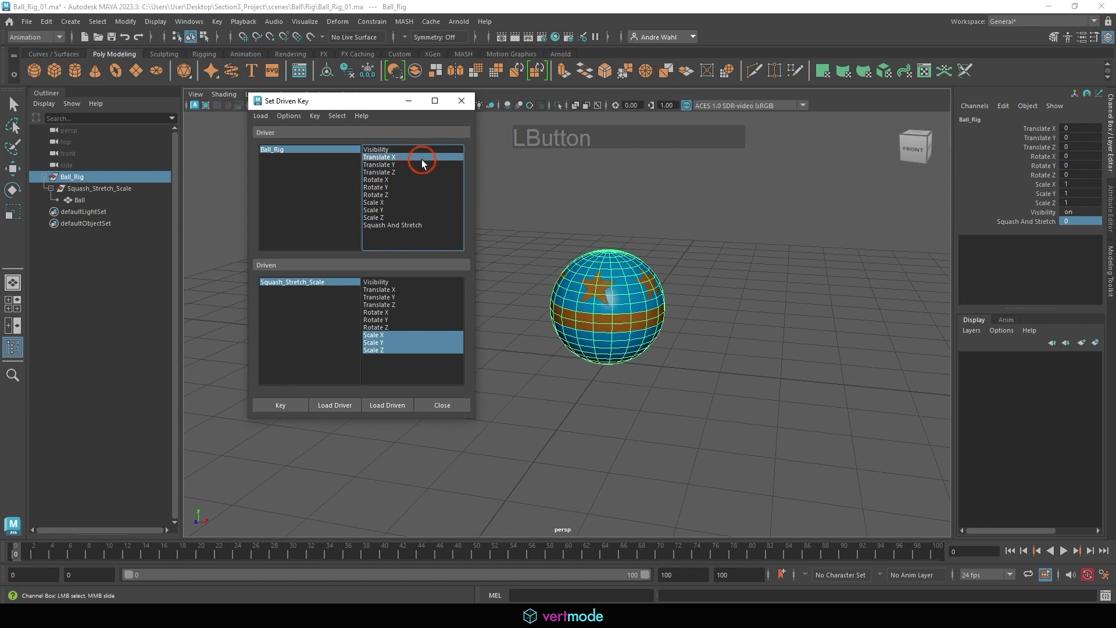
left_click(425, 173)
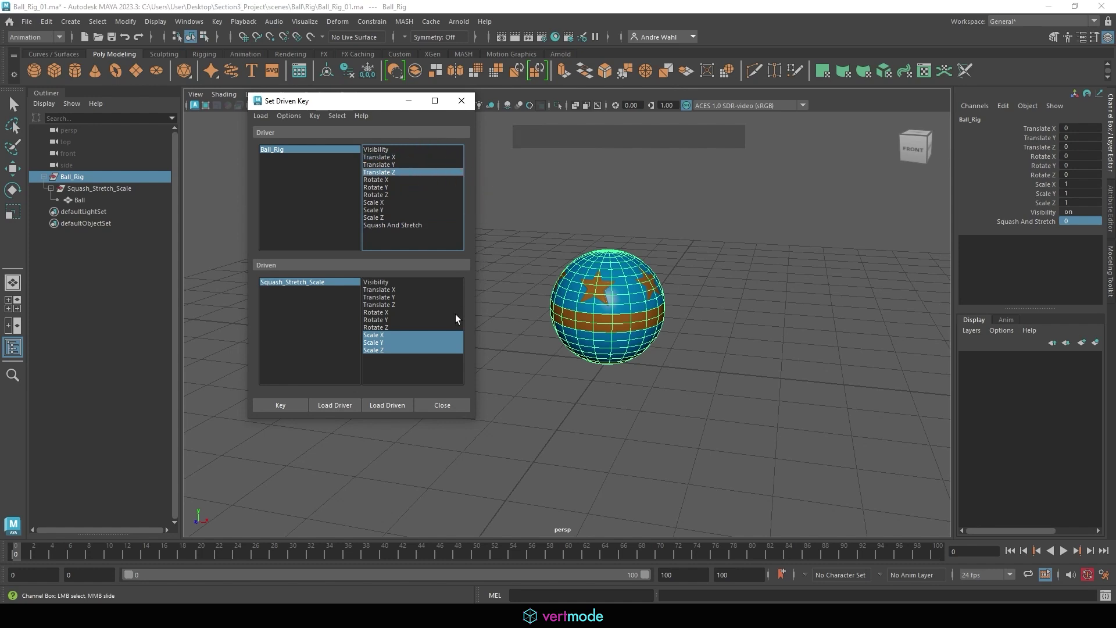